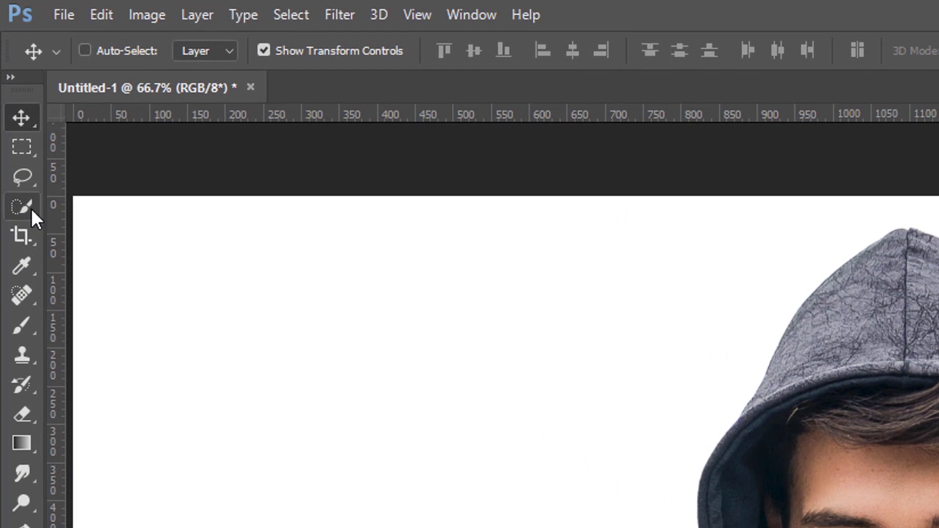
# - Select the hooded man with the Quick Selection tool and mask out the white background around him
pyautogui.click(12, 89)
pyautogui.click(90, 207)
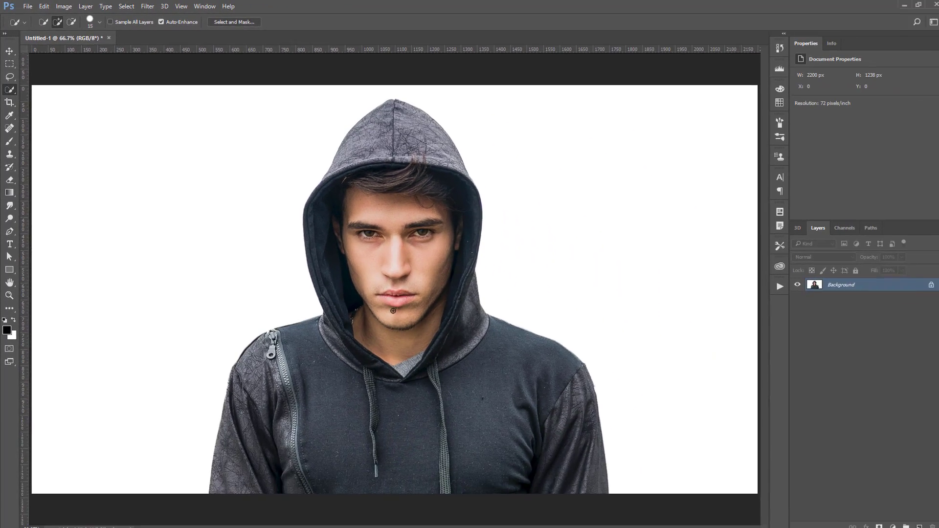
pyautogui.moveTo(392, 235)
pyautogui.mouseDown()
pyautogui.moveTo(407, 147)
pyautogui.moveTo(426, 331)
pyautogui.moveTo(343, 453)
pyautogui.mouseUp()
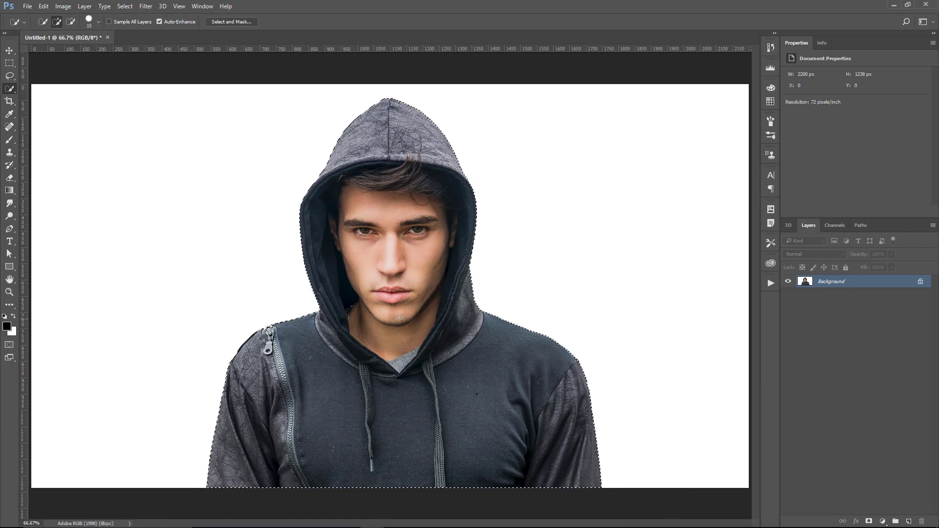
pyautogui.click(869, 522)
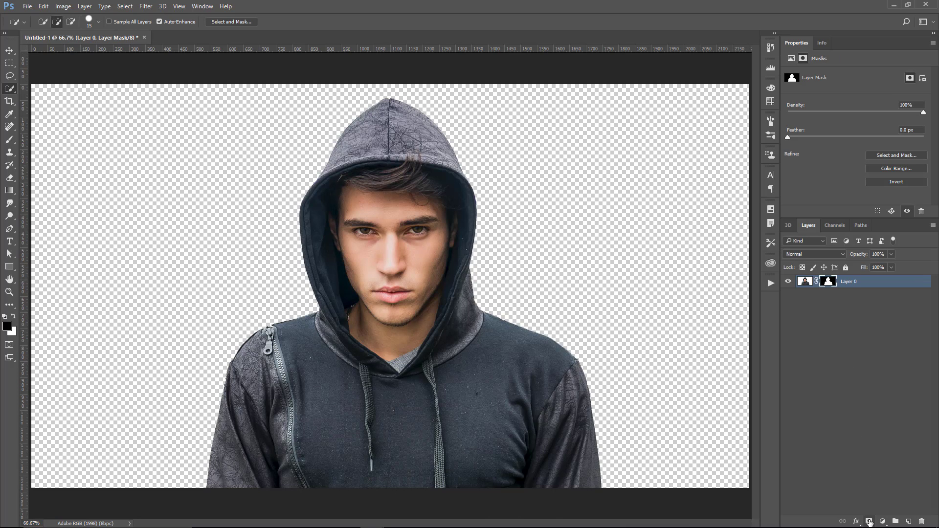
# - Open Select and Mask for the layer mask and preview the cutout On Black at 87% opacity
pyautogui.click(888, 155)
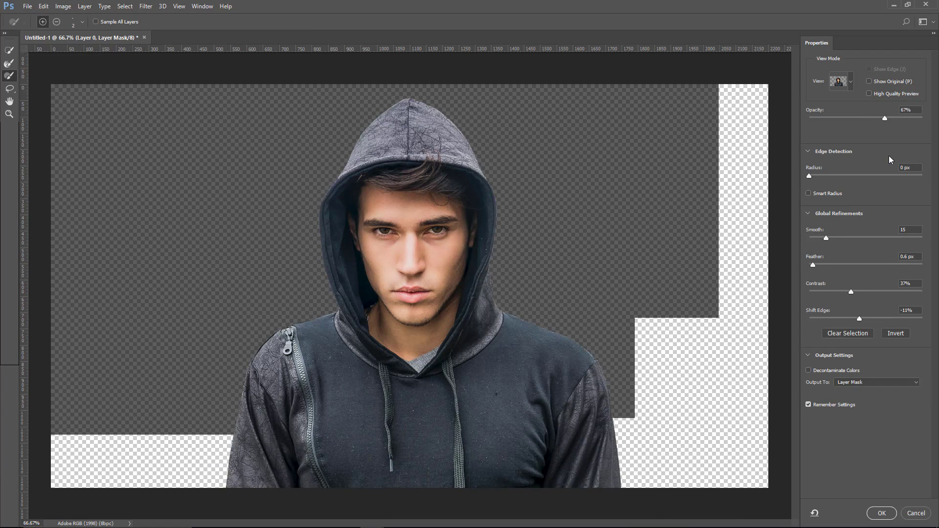
pyautogui.click(852, 84)
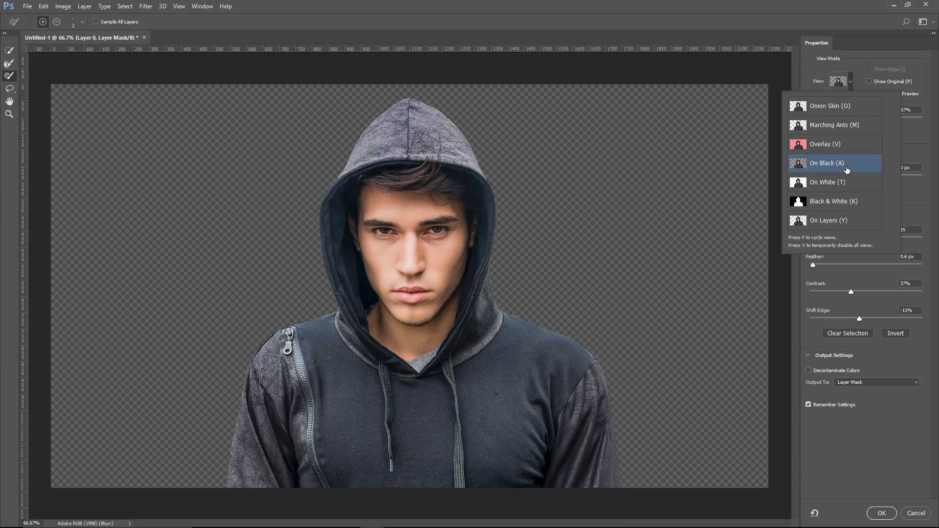
pyautogui.click(935, 85)
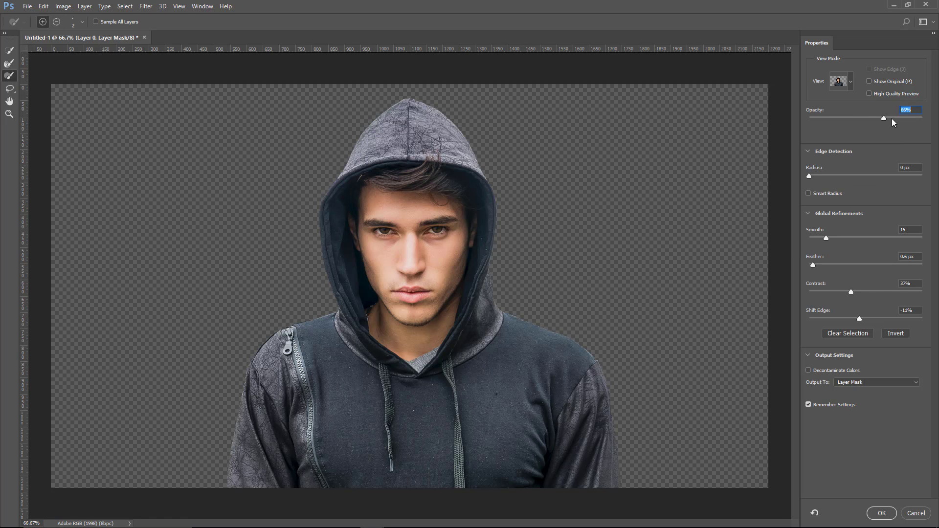
pyautogui.moveTo(861, 122); pyautogui.dragTo(908, 126)
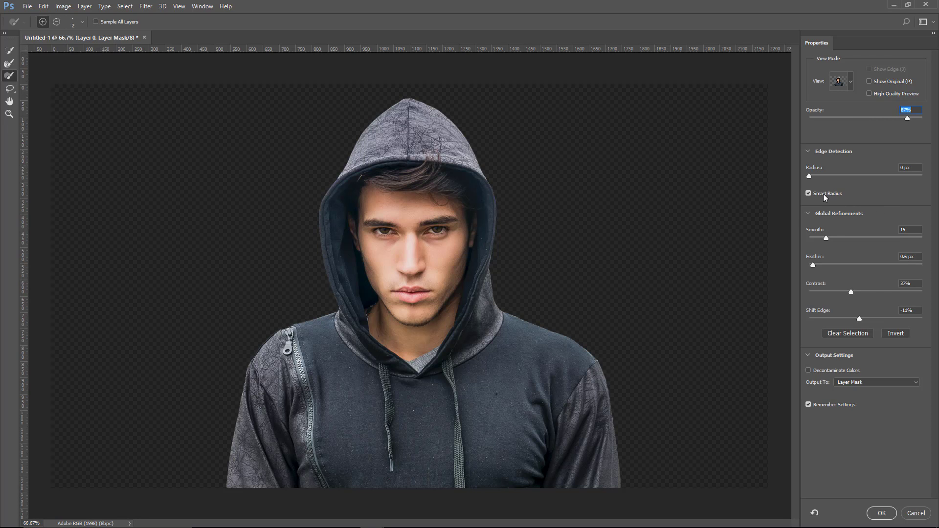
# - Refine the mask with Smart Radius, radius 1 px, smooth 16, shift edge -19% and slightly more feather, previewing at 100% opacity, and apply it
pyautogui.click(810, 176)
pyautogui.click(827, 238)
pyautogui.moveTo(861, 318); pyautogui.dragTo(855, 318)
pyautogui.press('Down')
pyautogui.press('Down')
pyautogui.press('Down')
pyautogui.press('Down')
pyautogui.moveTo(907, 118); pyautogui.dragTo(938, 121)
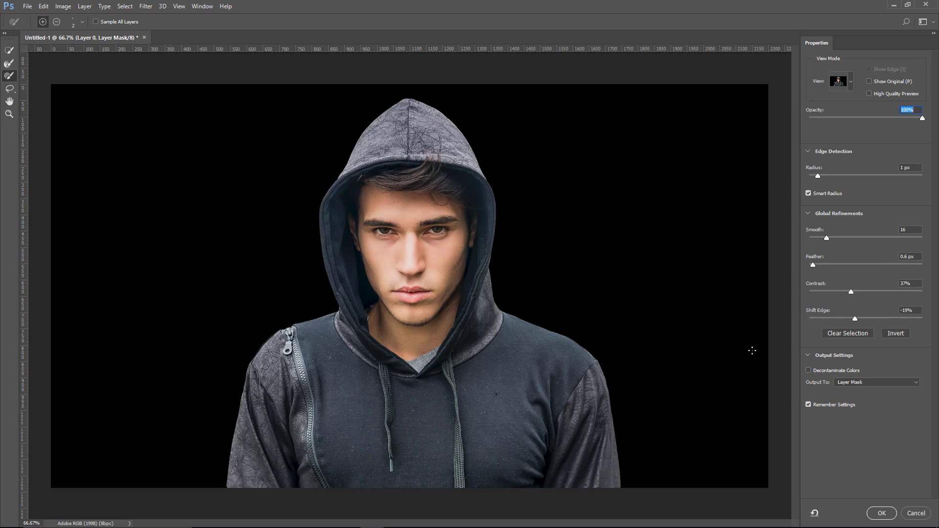
pyautogui.moveTo(814, 265); pyautogui.dragTo(817, 266)
pyautogui.click(884, 514)
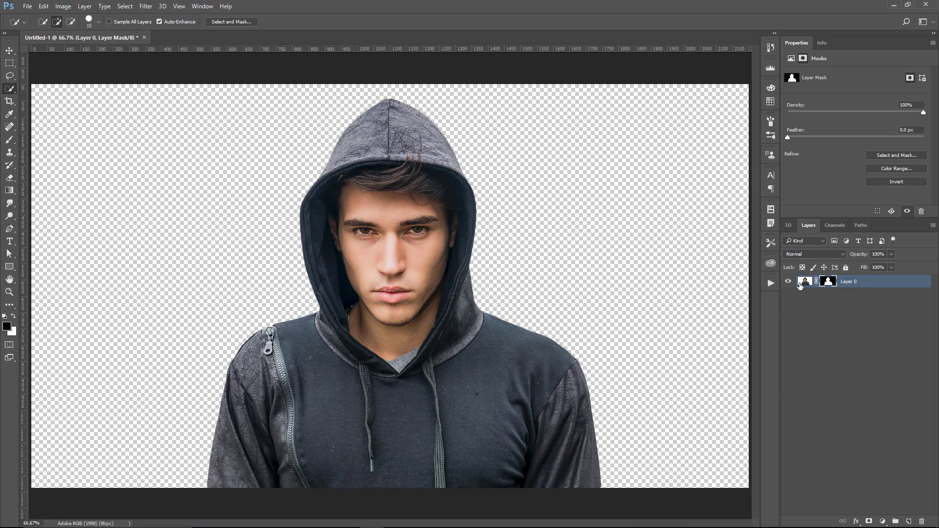
pyautogui.click(788, 281)
pyautogui.click(788, 281)
# - Add a Solid Color fill layer at 20% brightness (#333333) and place it beneath the cutout layer
pyautogui.click(883, 522)
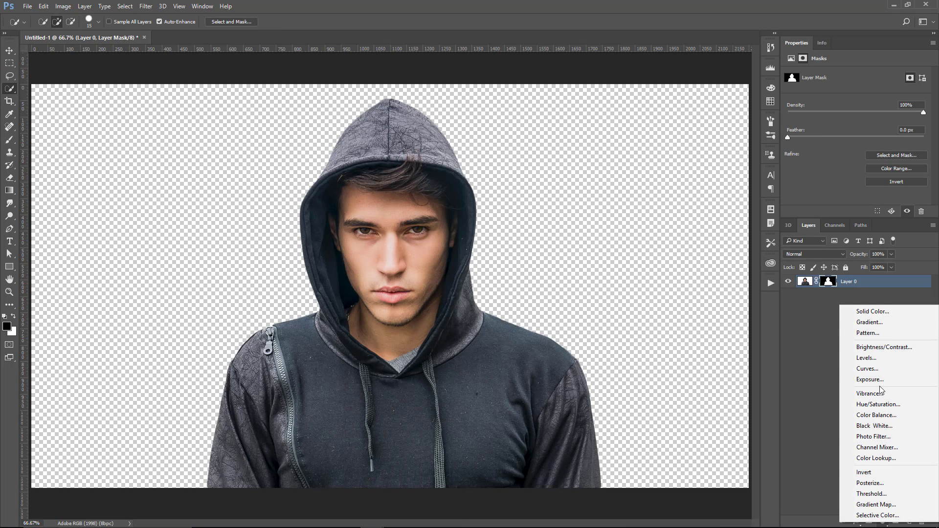
pyautogui.click(891, 313)
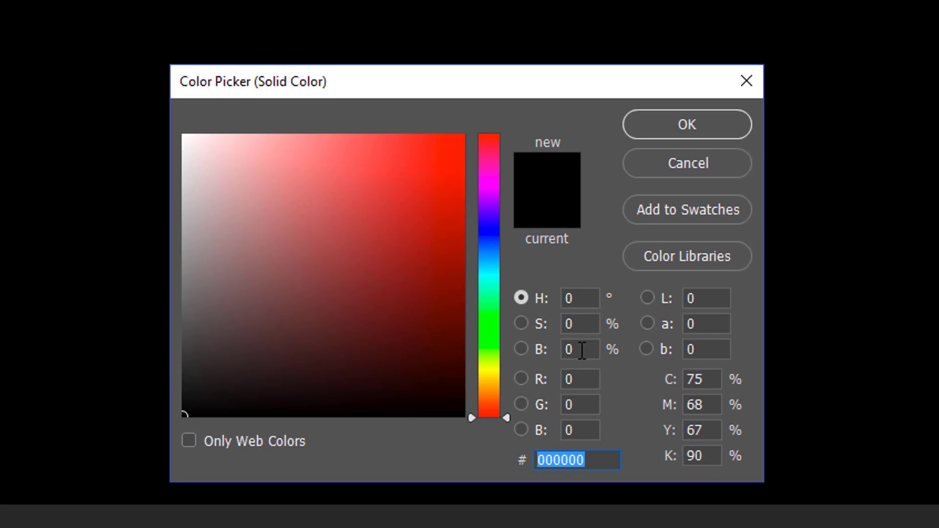
pyautogui.click(582, 350)
pyautogui.write('20')
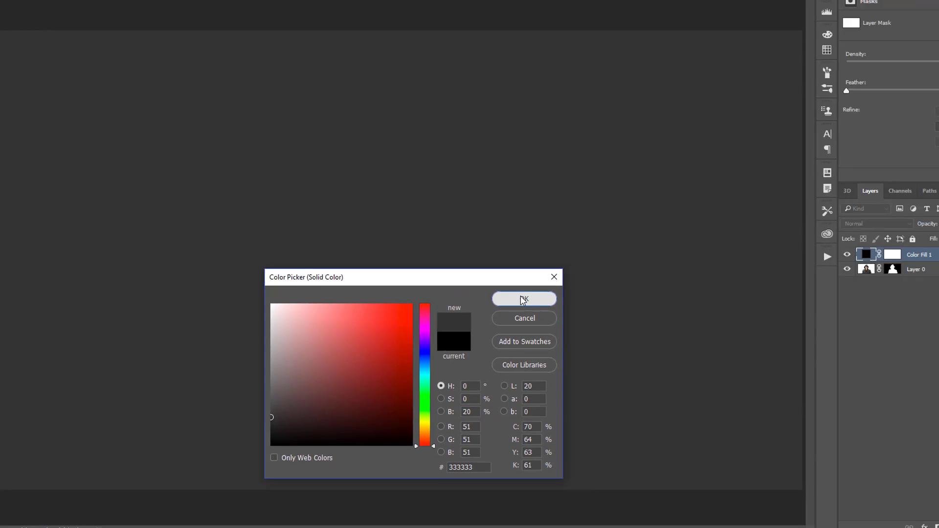
pyautogui.click(524, 299)
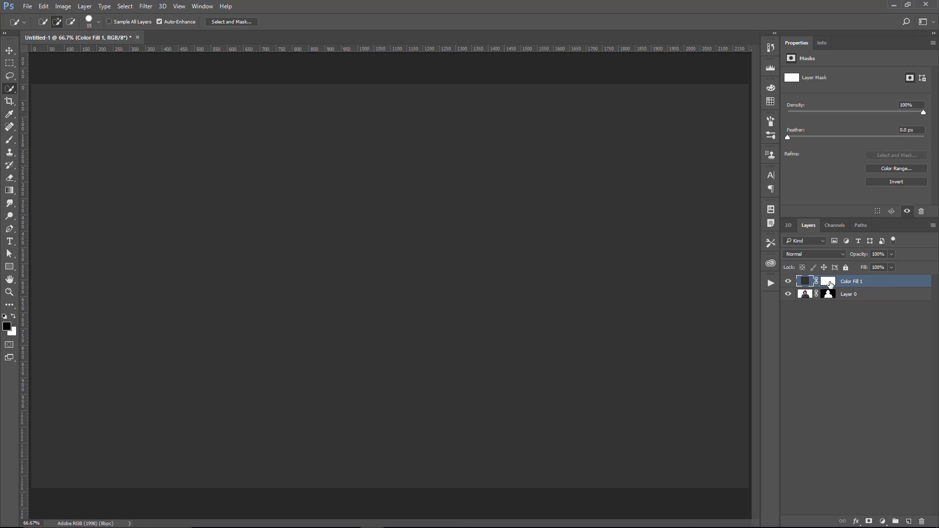
pyautogui.moveTo(805, 283); pyautogui.dragTo(824, 317)
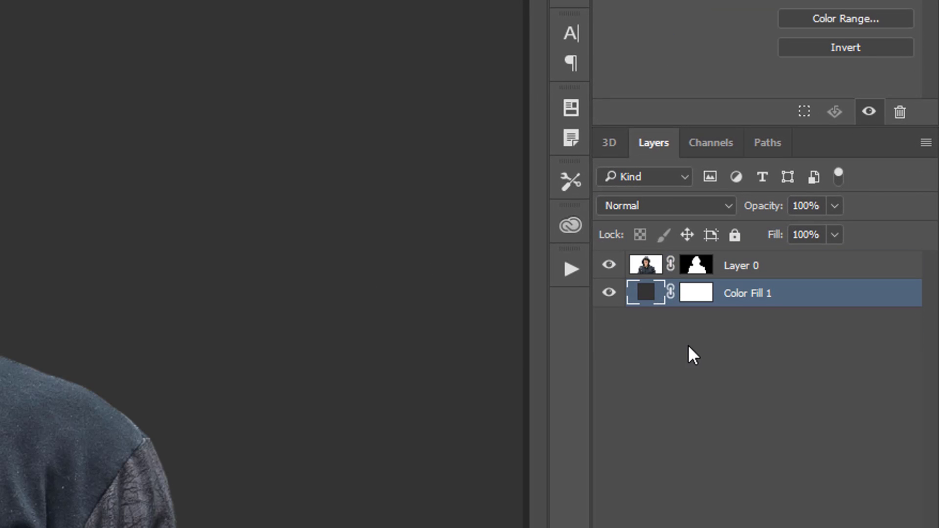
# - Rename the dark gray color fill layer as Background and delete its layer mask
pyautogui.doubleClick(751, 294)
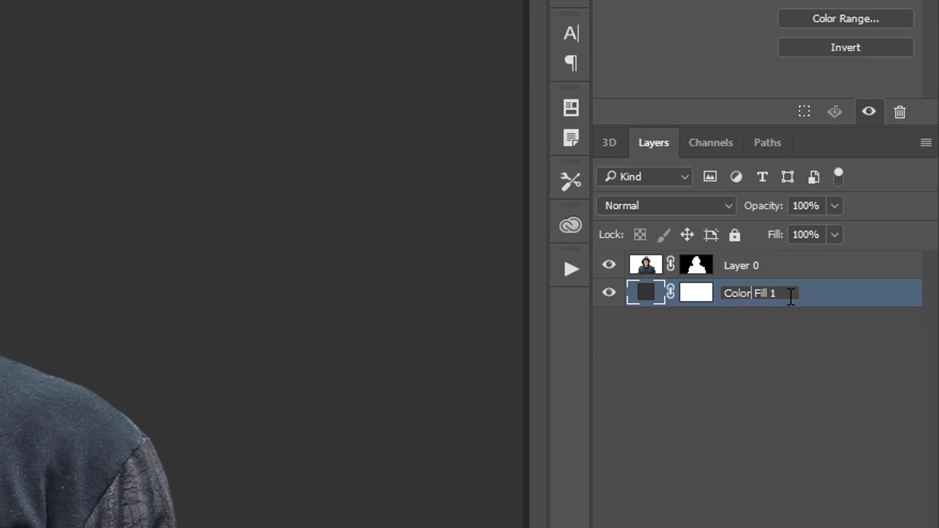
pyautogui.write('Background')
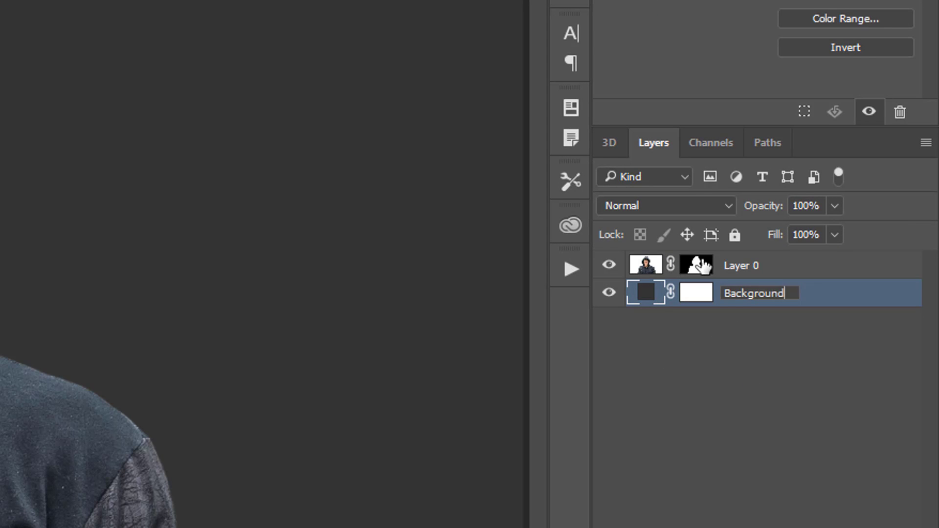
pyautogui.press('Return')
pyautogui.click(707, 295)
pyautogui.rightClick(707, 295)
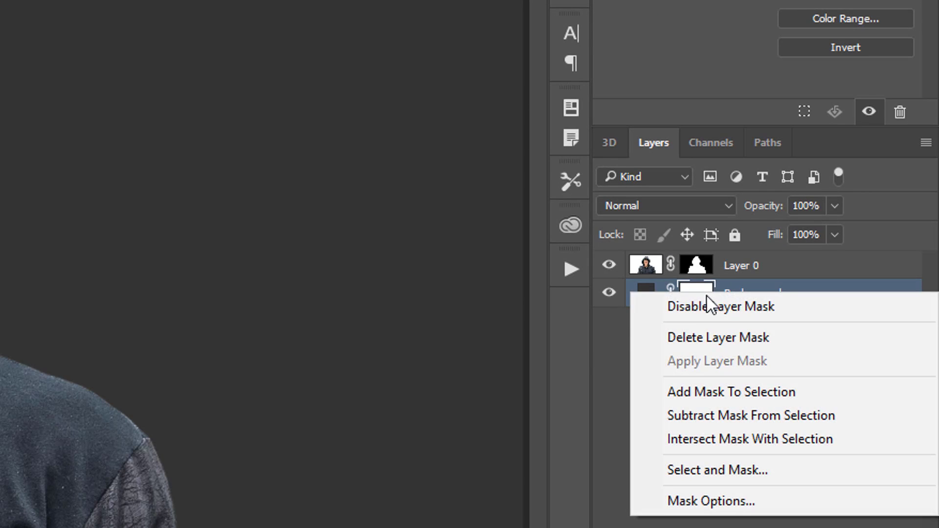
pyautogui.click(730, 339)
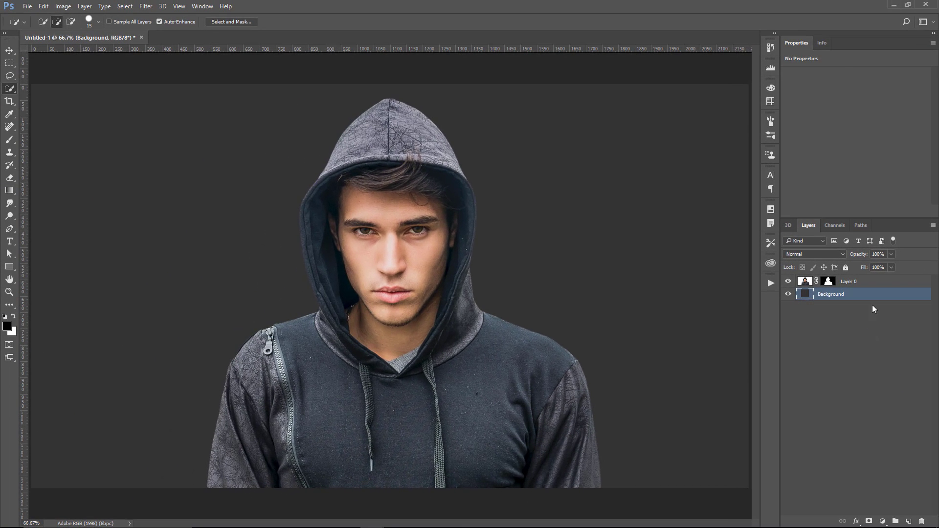
# - Add a linear Gradient fill layer above the cutout, fading from opaque black to transparent
pyautogui.click(869, 285)
pyautogui.click(884, 522)
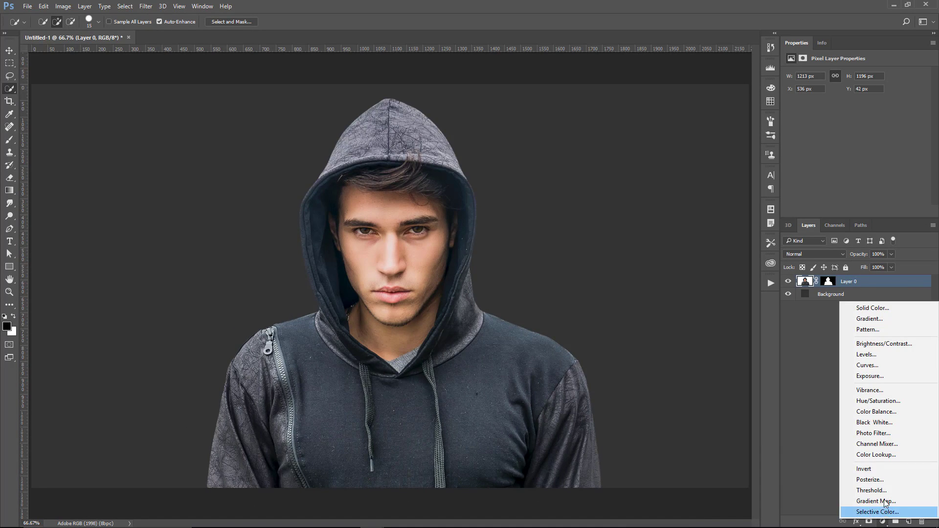
pyautogui.click(885, 318)
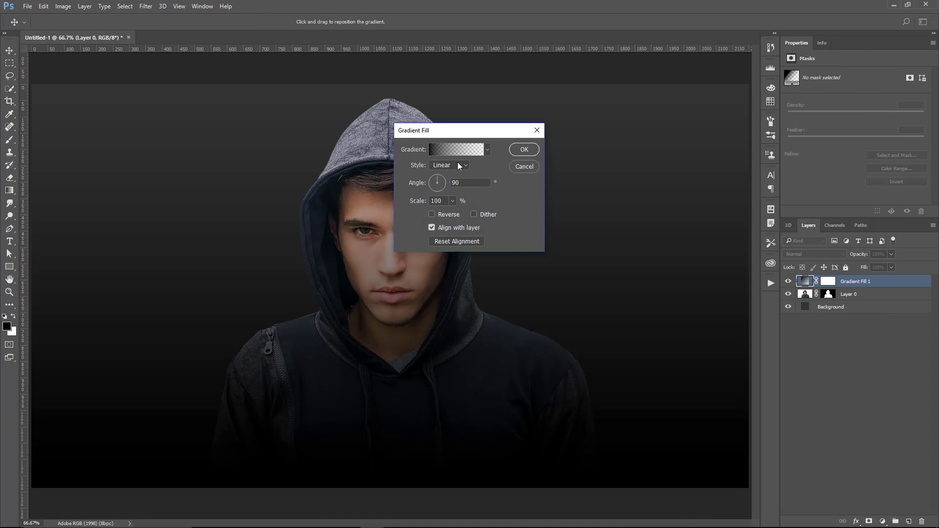
pyautogui.click(445, 150)
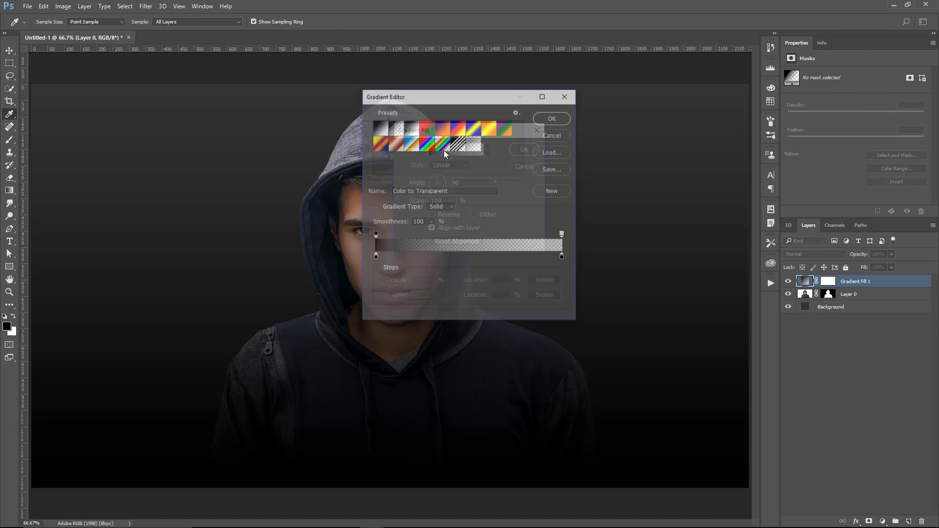
pyautogui.click(375, 235)
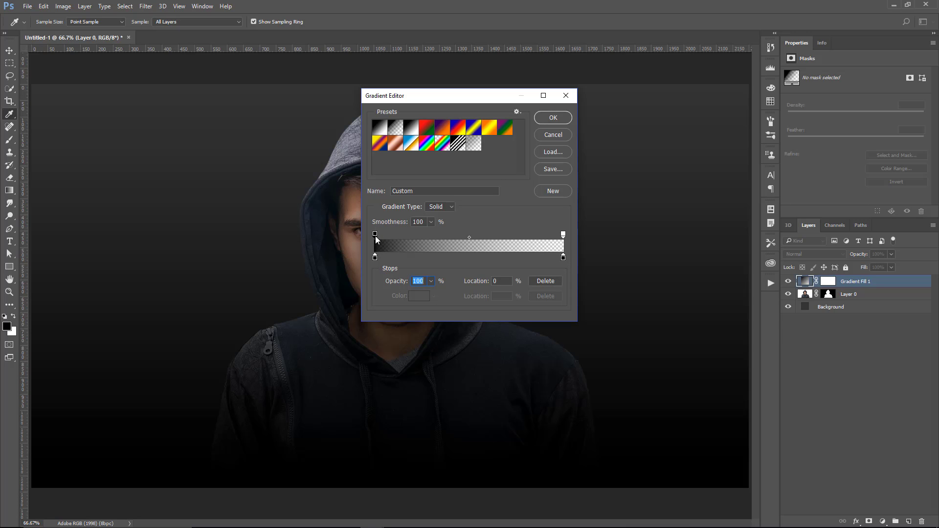
pyautogui.click(563, 235)
pyautogui.click(557, 118)
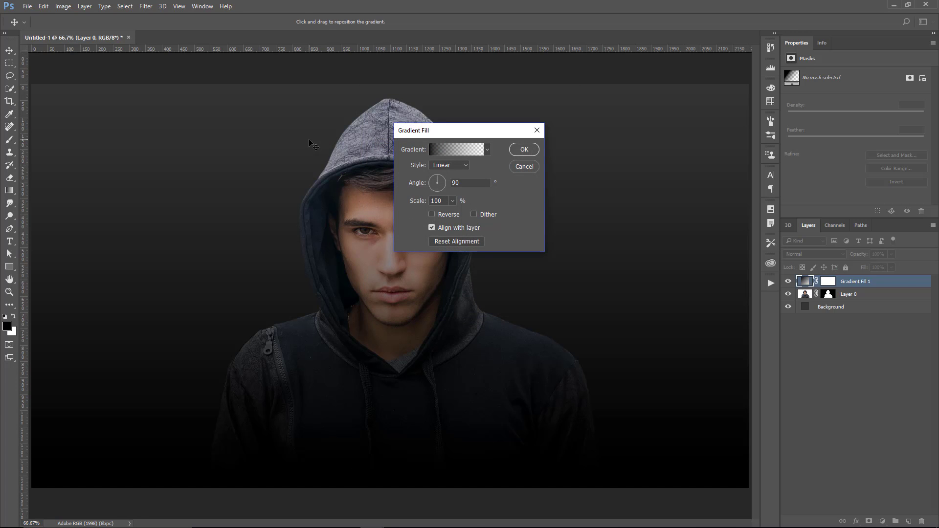
# - Set the gradient fill's scale to 87%, fine-tune its placement over the portrait and apply it
pyautogui.moveTo(314, 144); pyautogui.dragTo(326, 182)
pyautogui.moveTo(412, 201)
pyautogui.mouseDown()
pyautogui.moveTo(396, 202)
pyautogui.moveTo(407, 202)
pyautogui.mouseUp()
pyautogui.moveTo(372, 274); pyautogui.dragTo(364, 313)
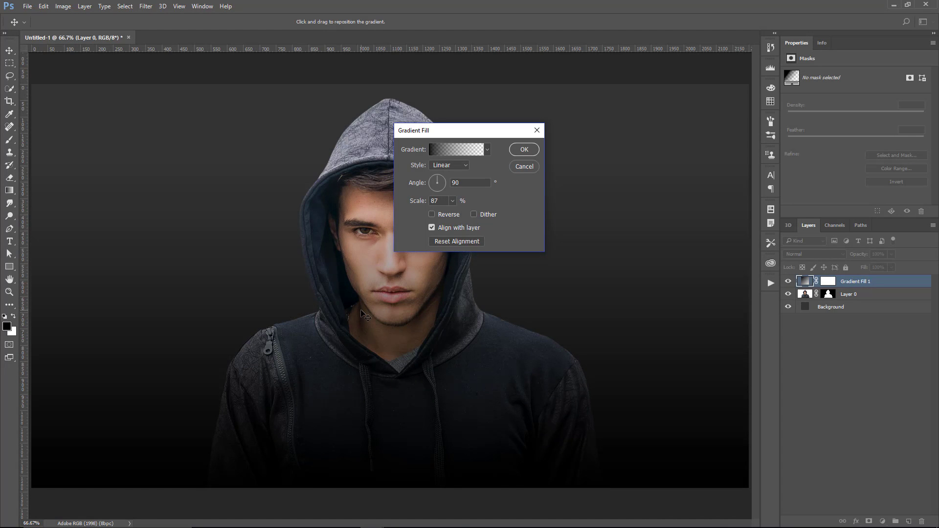
pyautogui.click(524, 149)
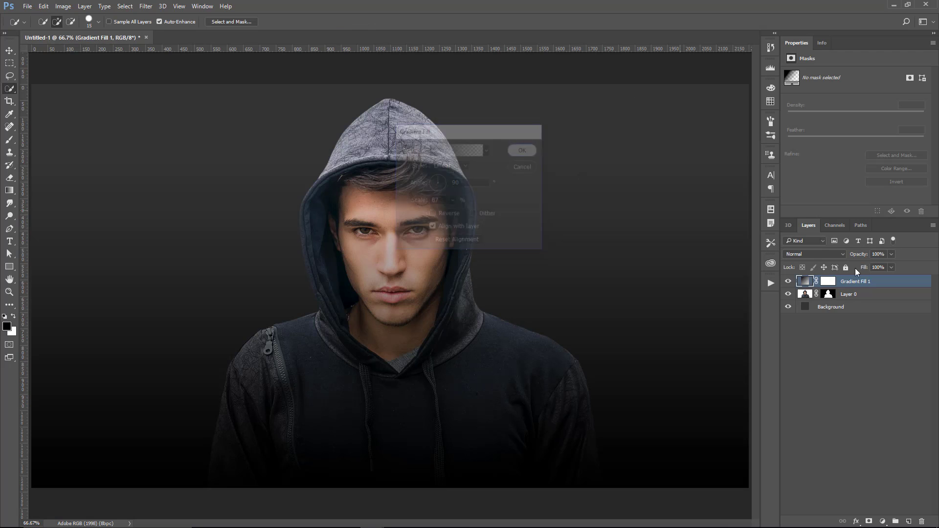
# - Set the gradient fill layer's opacity to 80% and compare the image with the layer hidden and shown
pyautogui.click(878, 254)
pyautogui.write('70')
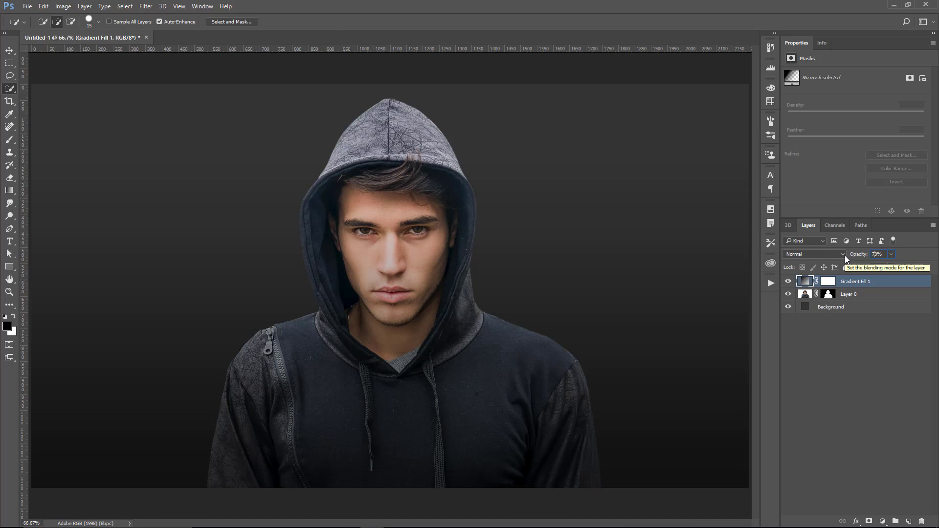
pyautogui.click(879, 254)
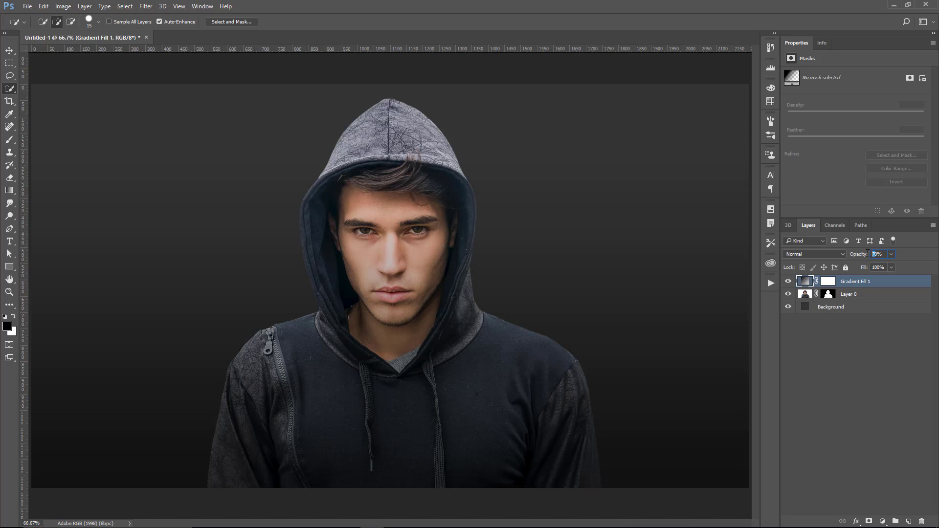
pyautogui.click(872, 358)
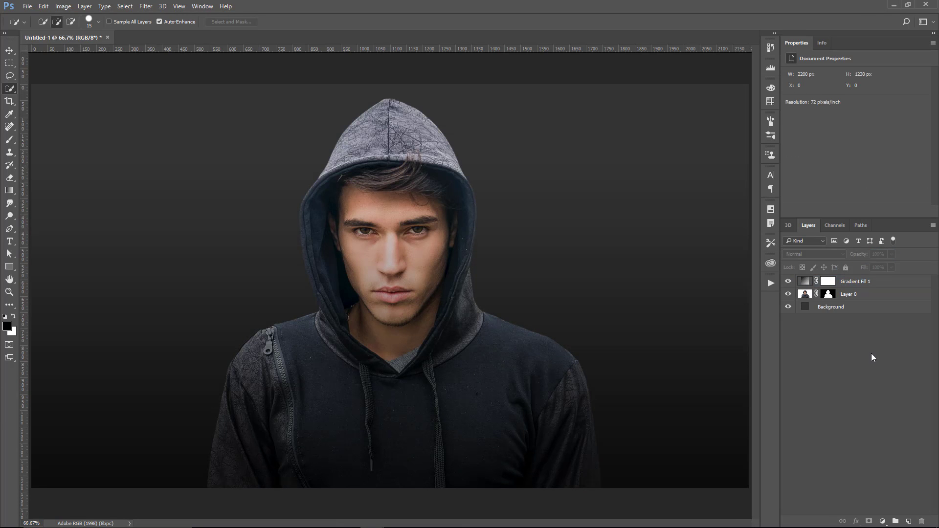
pyautogui.click(788, 282)
pyautogui.click(788, 282)
# - Rename the gradient fill layer as "Bottm Half Darke" and delete its layer mask
pyautogui.doubleClick(848, 281)
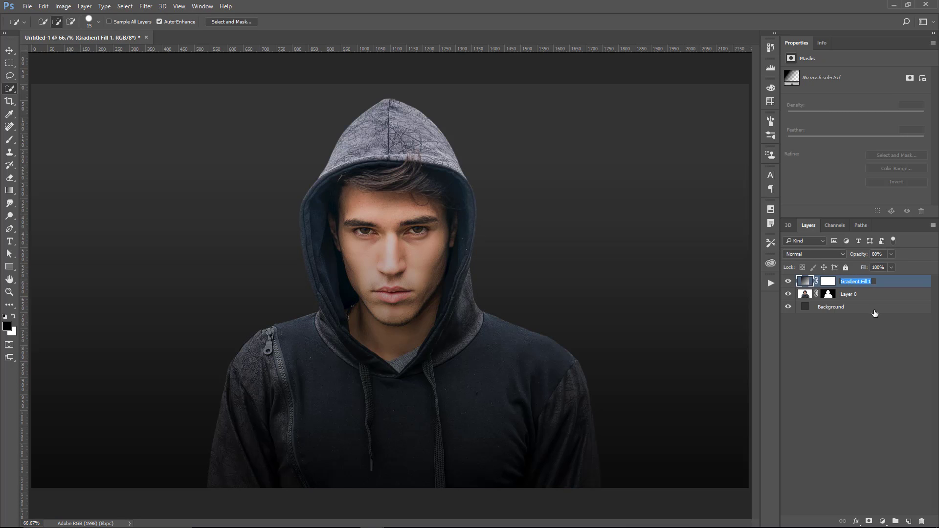
pyautogui.write('Bottm Half Dr')
pyautogui.press('BackSpace')
pyautogui.write('arke')
pyautogui.press('Return')
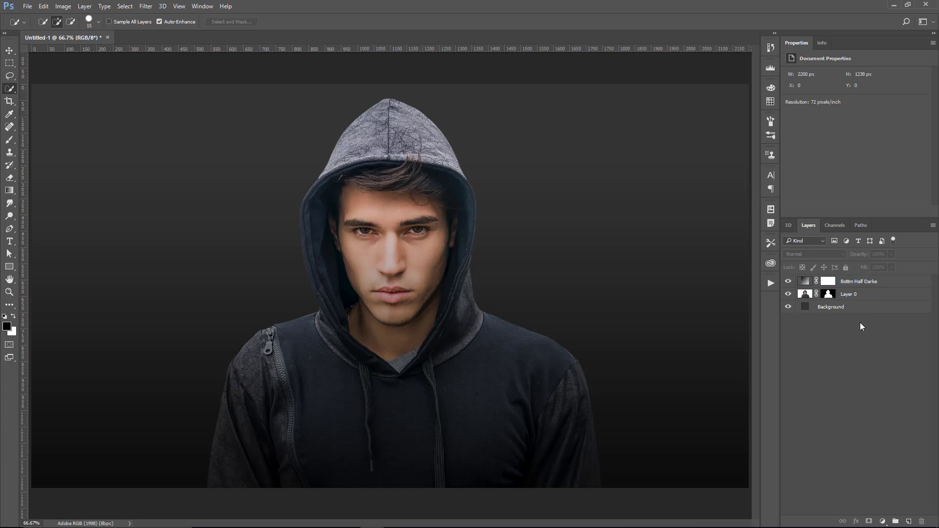
pyautogui.rightClick(832, 282)
pyautogui.click(839, 300)
pyautogui.click(849, 371)
# - Rename the masked portrait layer, Layer 0, as Actor
pyautogui.click(854, 296)
pyautogui.doubleClick(850, 295)
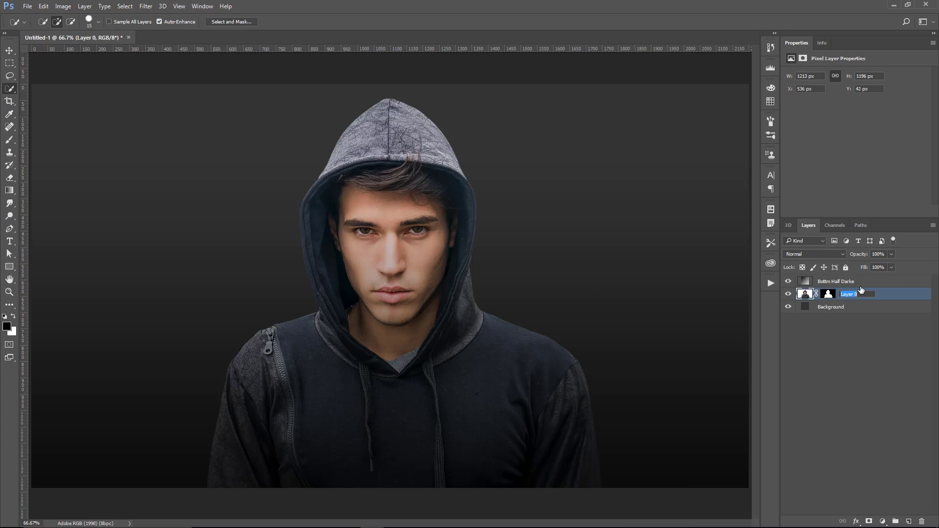
pyautogui.write('ACtor')
pyautogui.click(889, 296)
# - Add a Curves adjustment above the Actor layer, pull the midtones down to darken strongly, and clip it to Actor
pyautogui.click(882, 522)
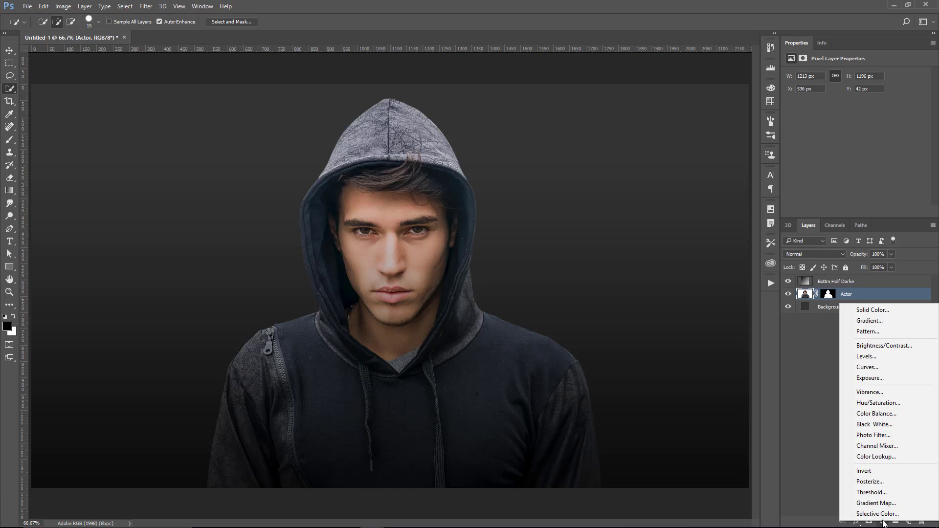
pyautogui.click(875, 369)
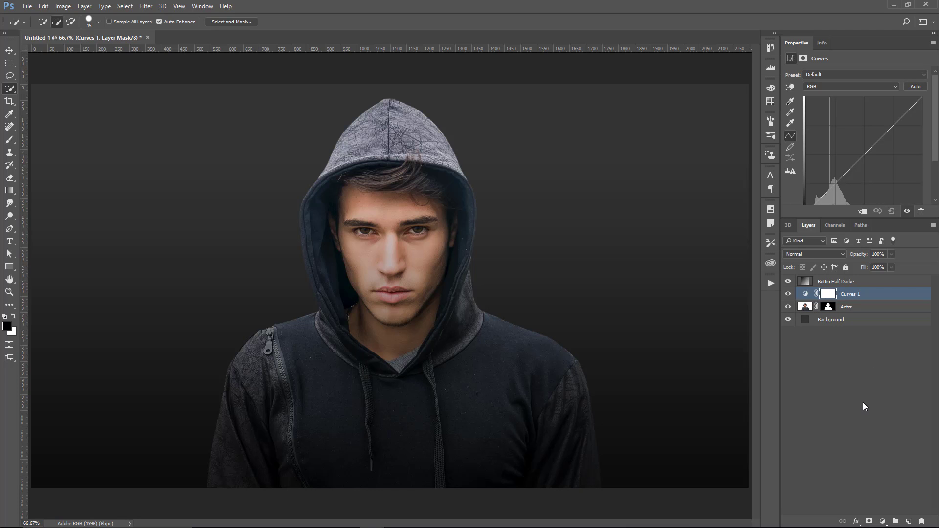
pyautogui.moveTo(859, 163); pyautogui.dragTo(882, 183)
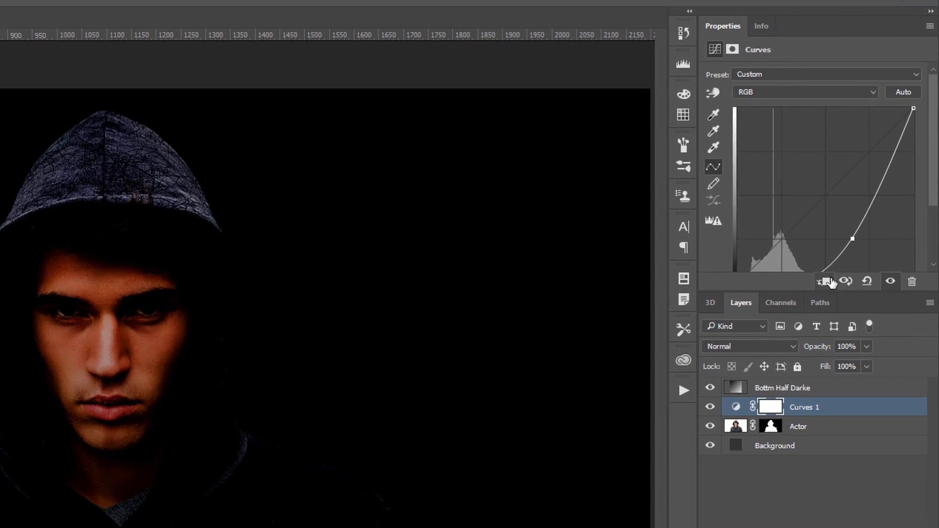
pyautogui.click(823, 284)
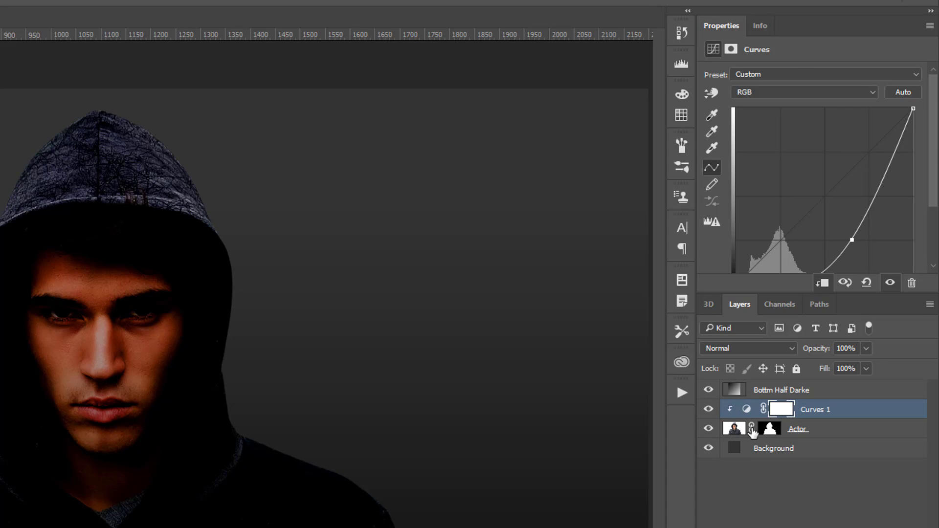
# - Reset the Curves 1 adjustment, neutralize the man's color cast by sampling a gray point on the hoodie's chest, and compare before and after
pyautogui.moveTo(862, 294); pyautogui.dragTo(862, 378)
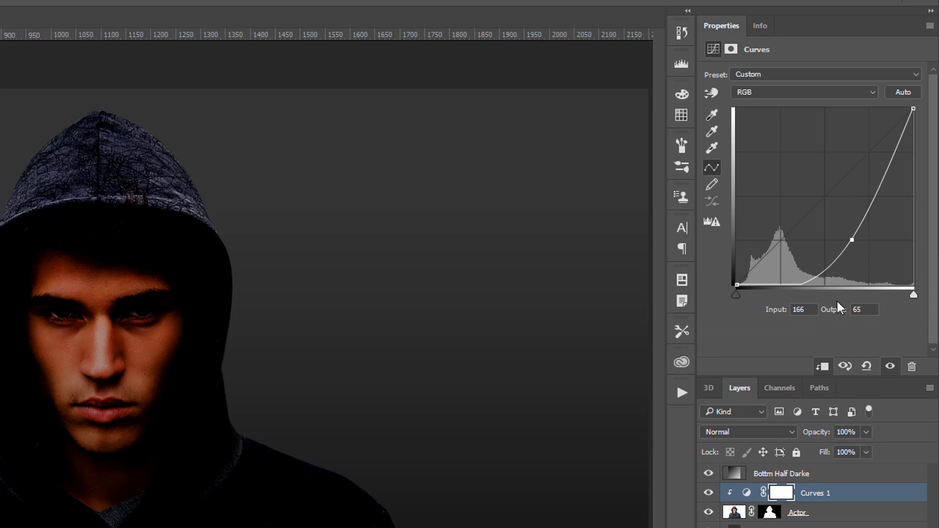
pyautogui.click(868, 367)
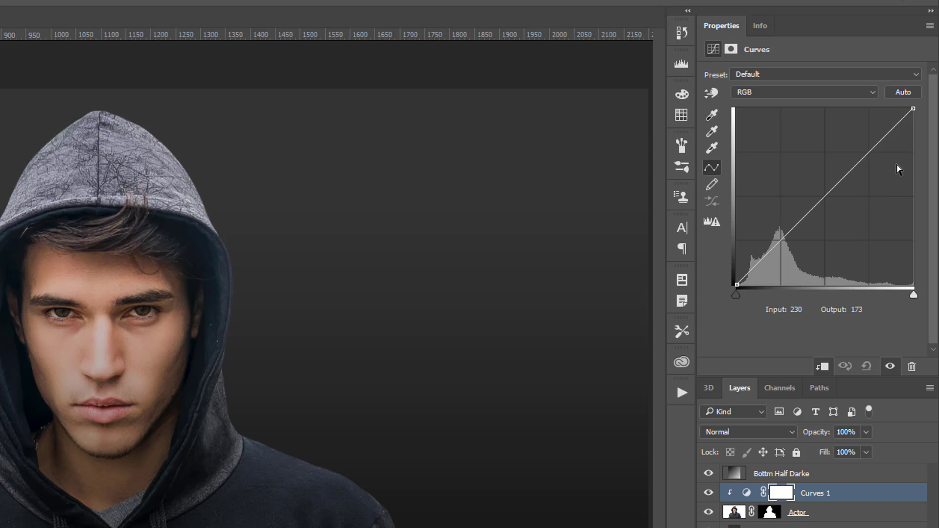
pyautogui.click(715, 137)
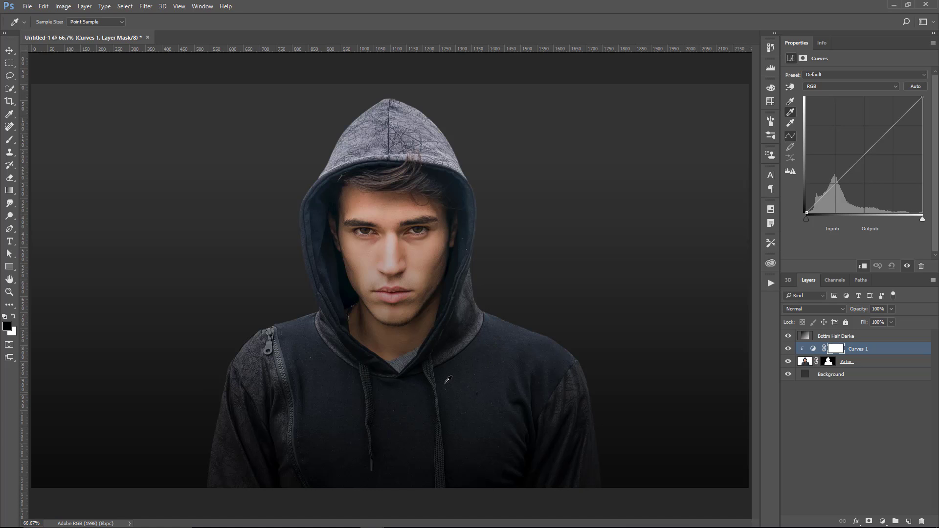
pyautogui.click(488, 371)
pyautogui.click(788, 349)
pyautogui.click(787, 350)
pyautogui.click(788, 351)
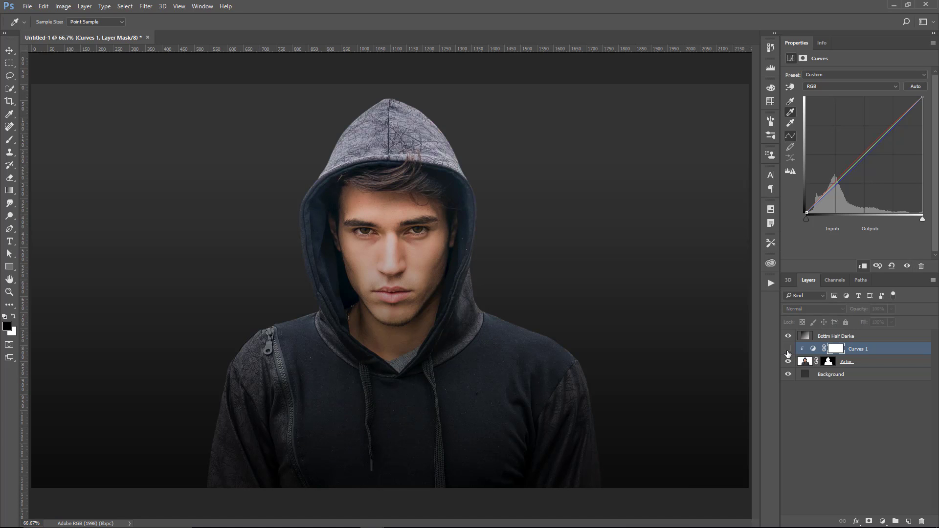
pyautogui.click(788, 350)
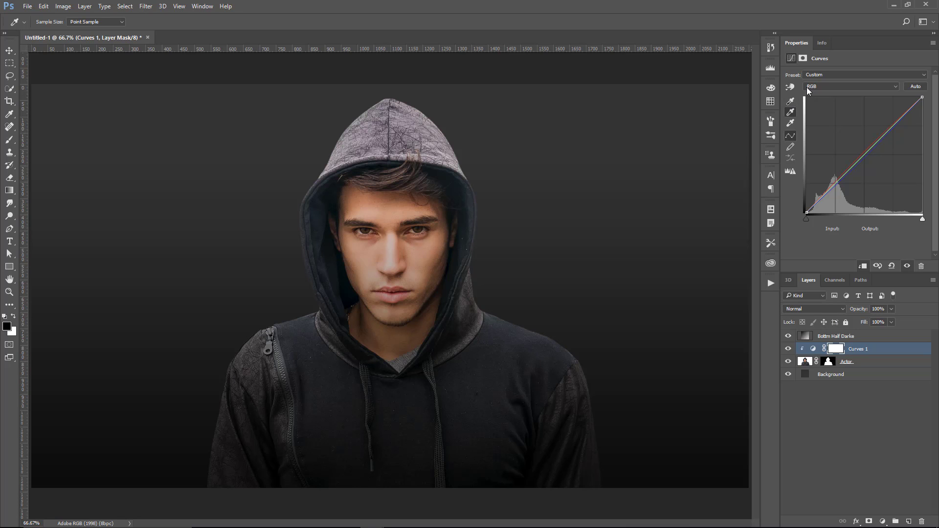
# - Add contrast with RGB curve points at input 46, output 25 and input 170, output 170, and compare the adjustment hidden and shown
pyautogui.moveTo(828, 193); pyautogui.dragTo(828, 201)
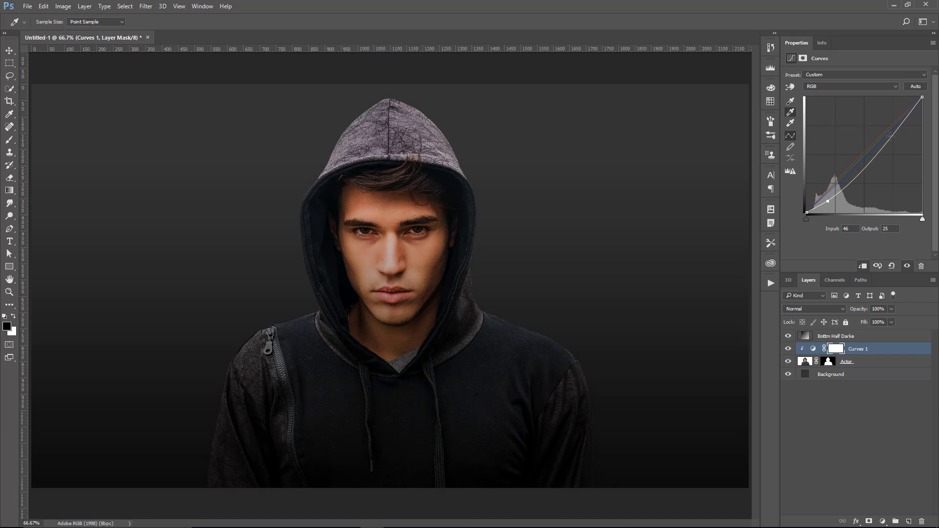
pyautogui.moveTo(886, 138); pyautogui.dragTo(884, 136)
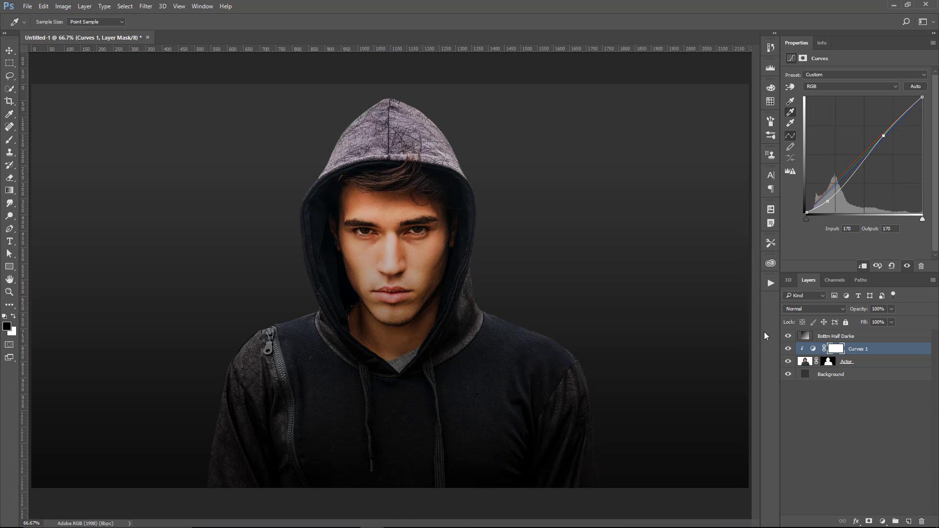
pyautogui.click(788, 349)
pyautogui.click(788, 349)
# - Create a new layer above the Curves adjustment and name it Dodge and Burn
pyautogui.click(908, 522)
pyautogui.press('w')
pyautogui.doubleClick(832, 349)
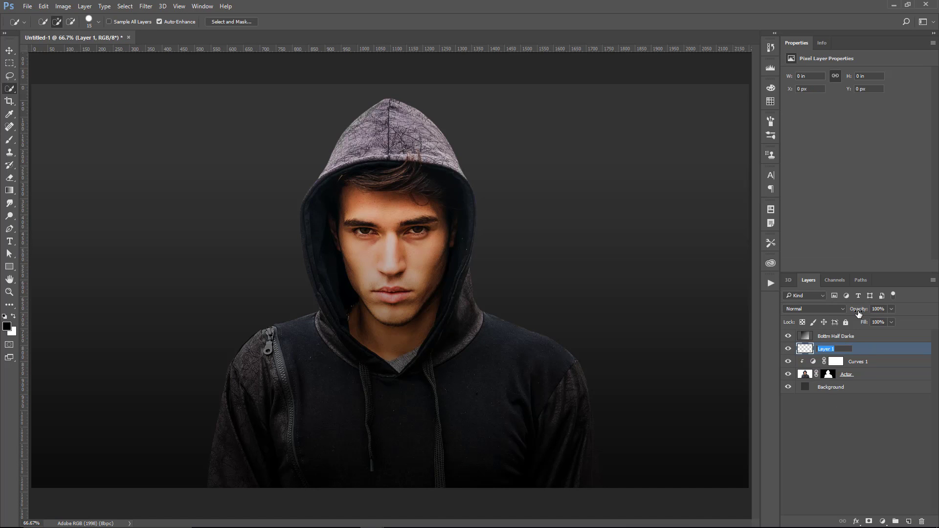
pyautogui.write('Dodge and Burn')
pyautogui.press('Return')
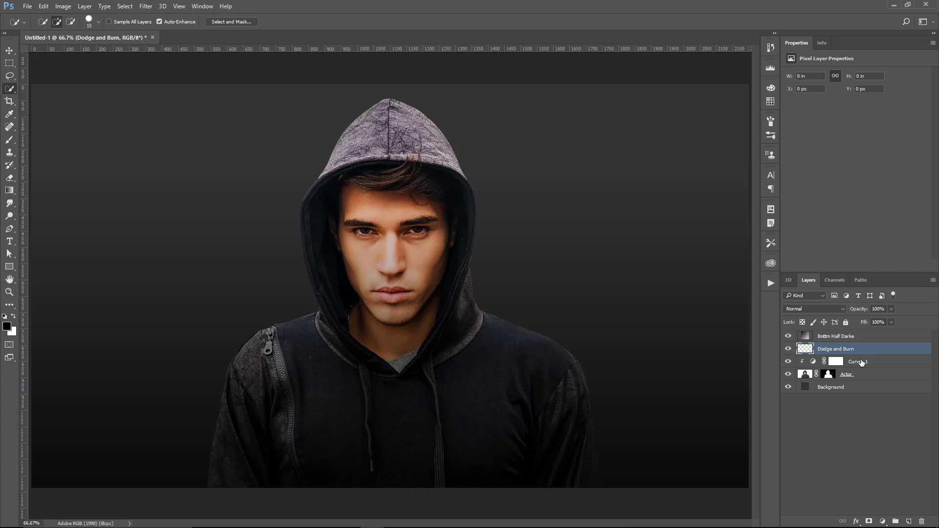
# - Rename the Curves 1 layer as Contrast & Neutralize
pyautogui.doubleClick(860, 362)
pyautogui.write('Contrast & Neutra')
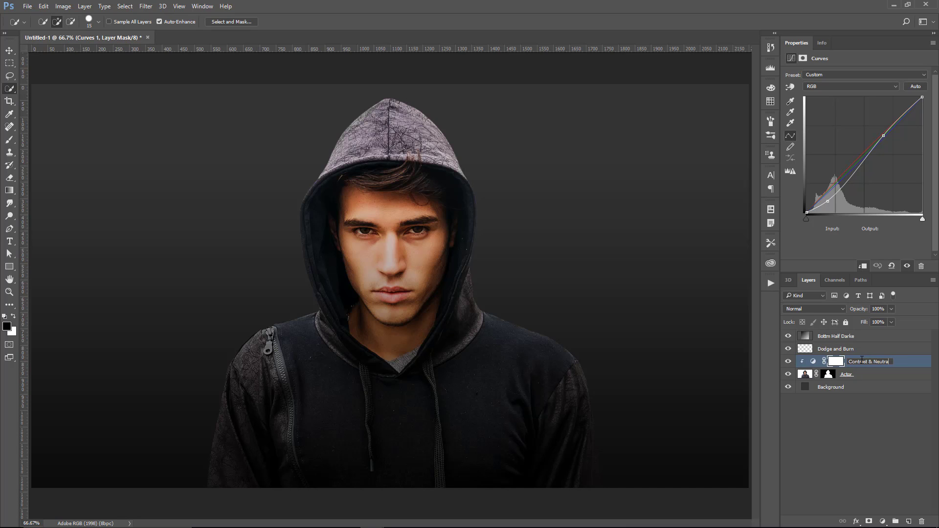
pyautogui.click(836, 416)
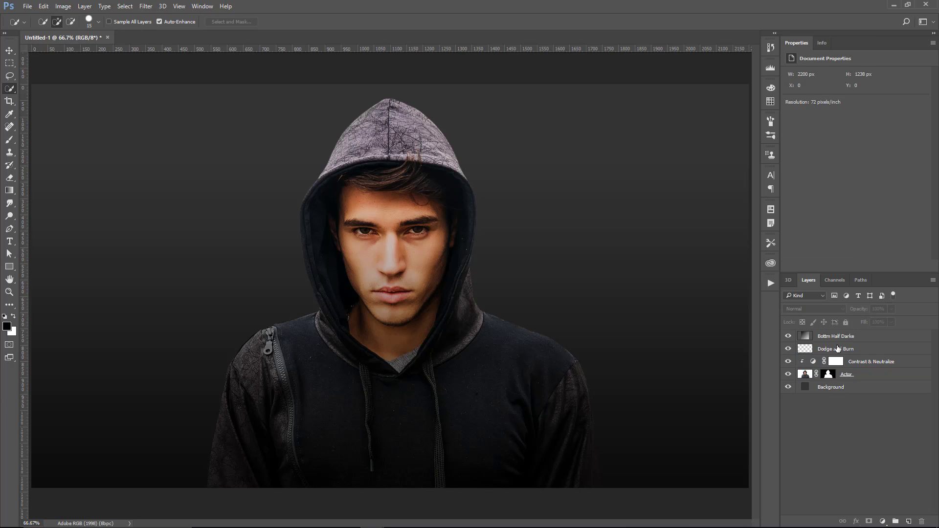
# - Clip the Dodge and Burn layer to the Actor layer and fill it with 50% gray at 100% opacity in Normal mode
pyautogui.click(845, 351)
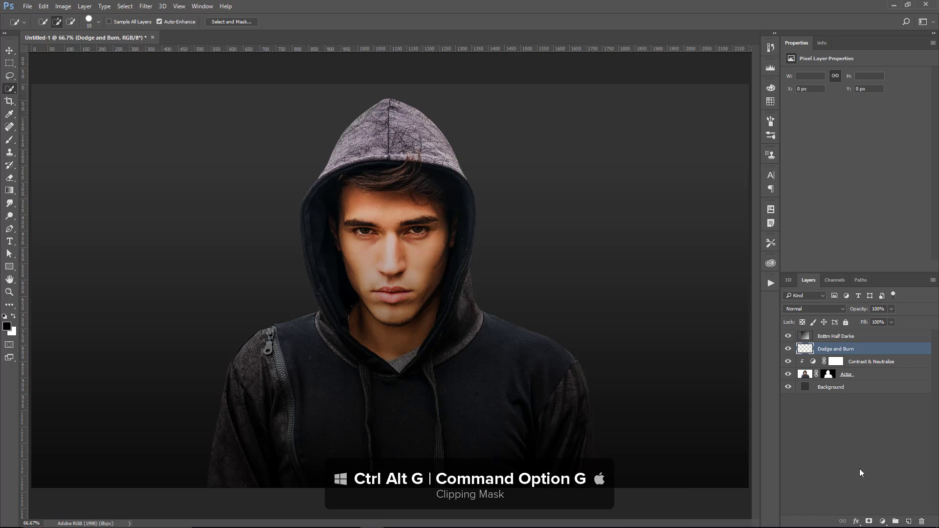
pyautogui.hotkey('ctrl', 'alt', 'g')
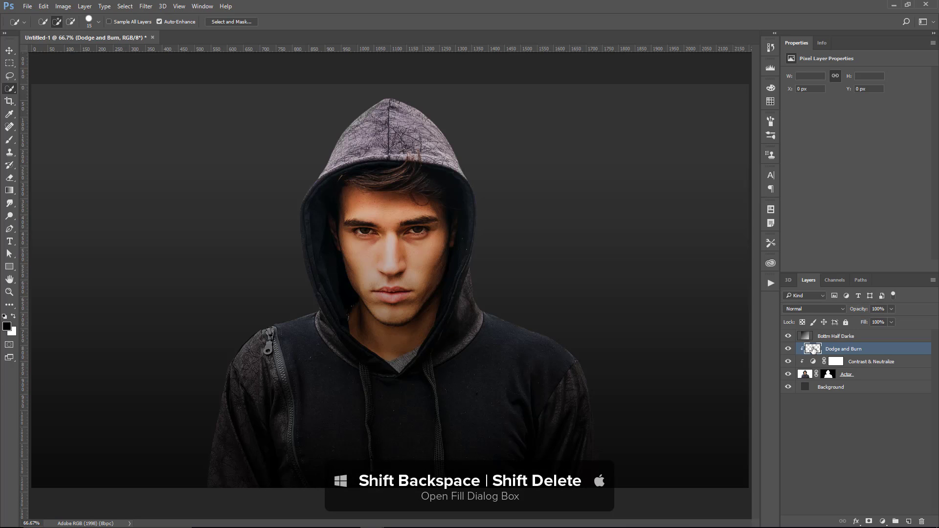
pyautogui.hotkey('shift', 'BackSpace')
pyautogui.moveTo(411, 105); pyautogui.dragTo(423, 101)
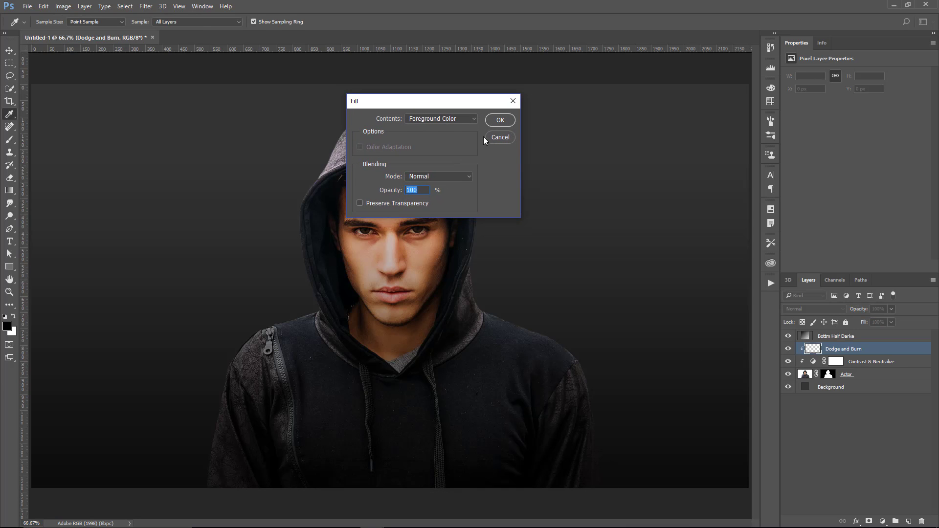
pyautogui.click(495, 137)
pyautogui.click(43, 6)
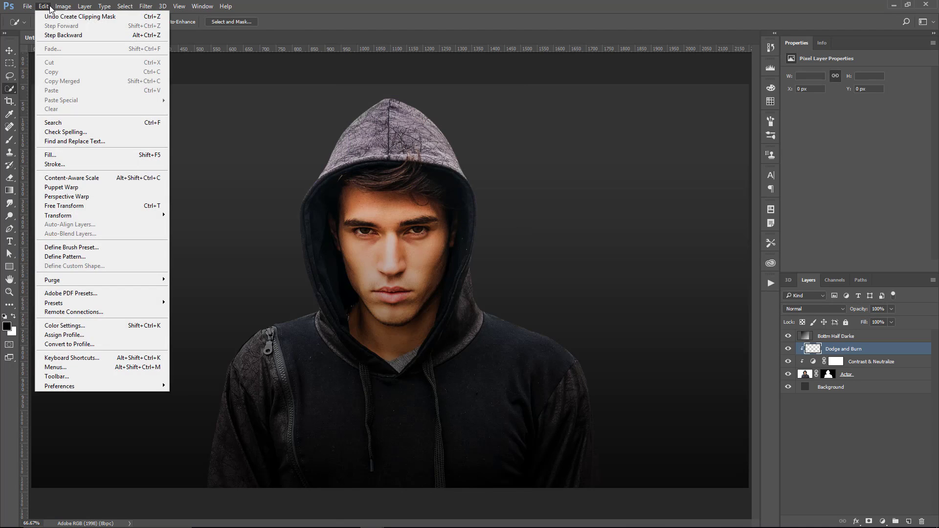
pyautogui.click(70, 158)
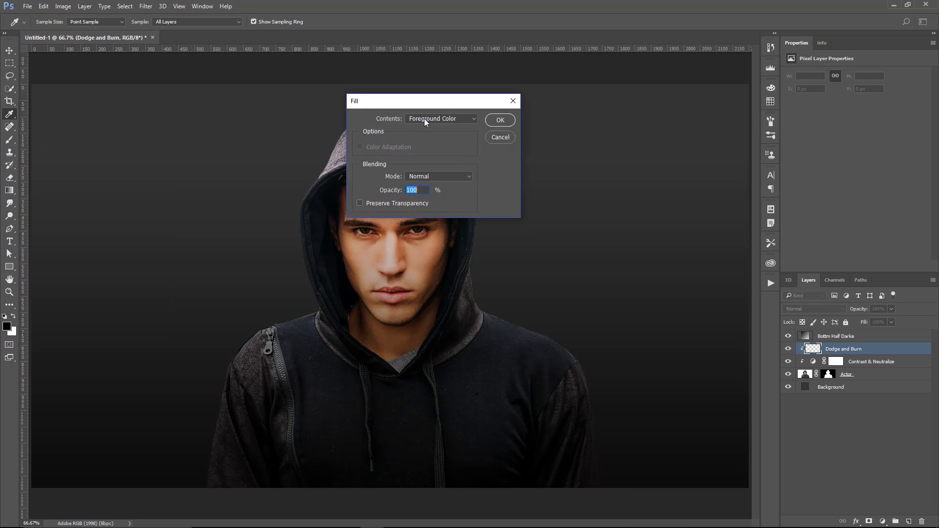
pyautogui.click(424, 122)
pyautogui.click(428, 189)
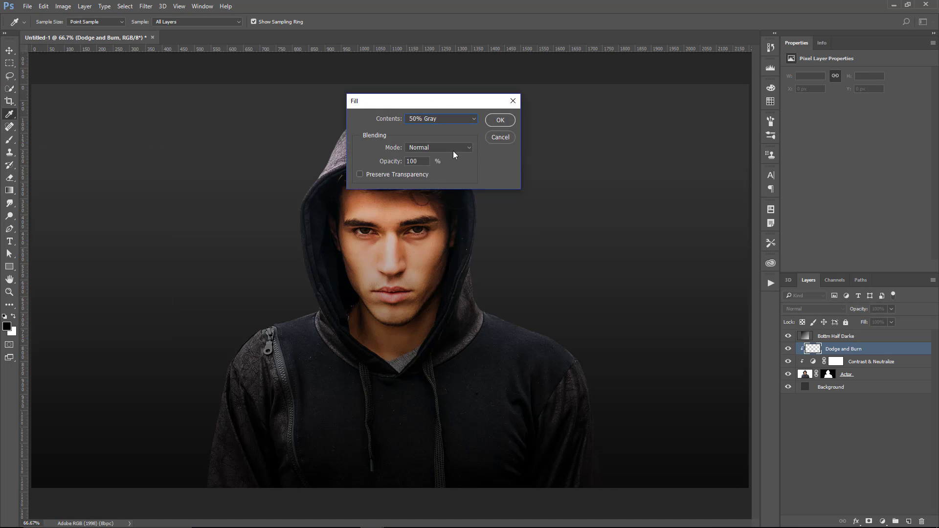
pyautogui.click(500, 121)
pyautogui.press('w')
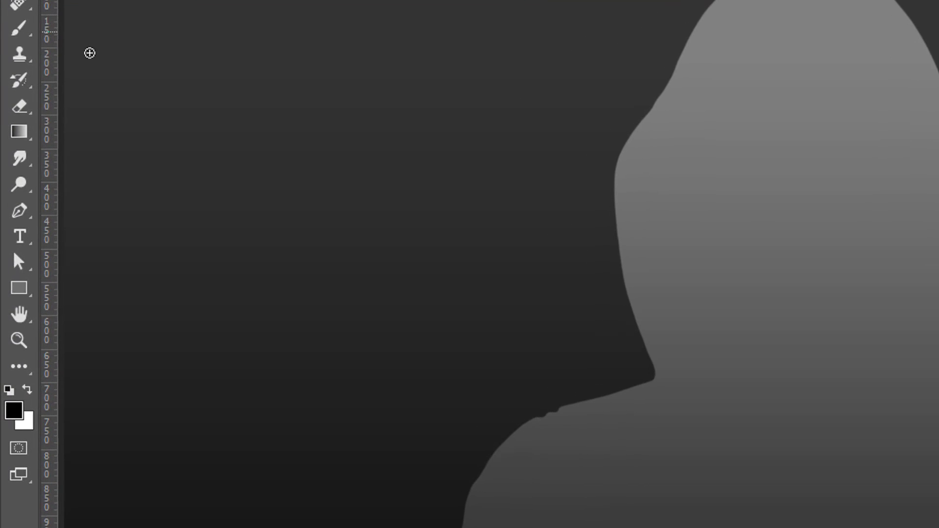
# - Darken the right half of the hooded silhouette, from the hood down to the shoulder and arm, with the Burn tool
pyautogui.click(7, 218)
pyautogui.rightClick(15, 185)
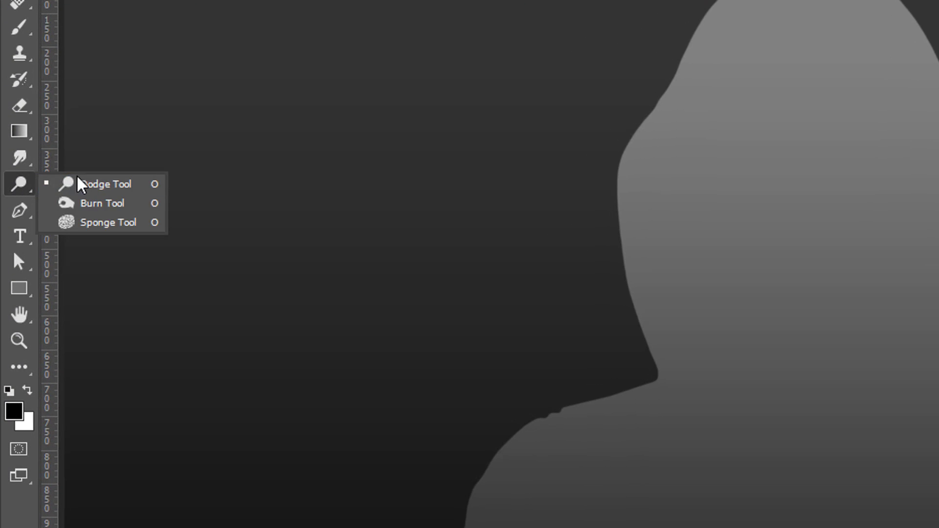
pyautogui.click(113, 206)
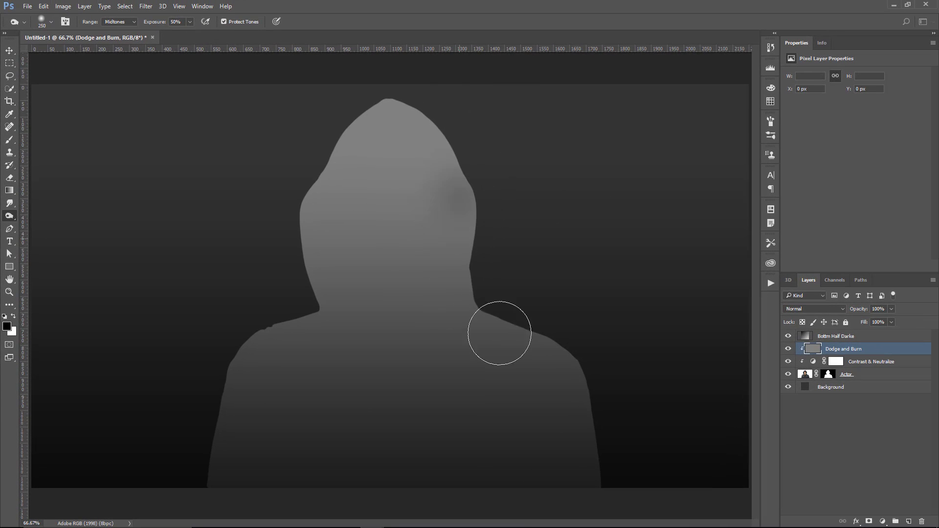
pyautogui.moveTo(495, 335); pyautogui.dragTo(420, 161)
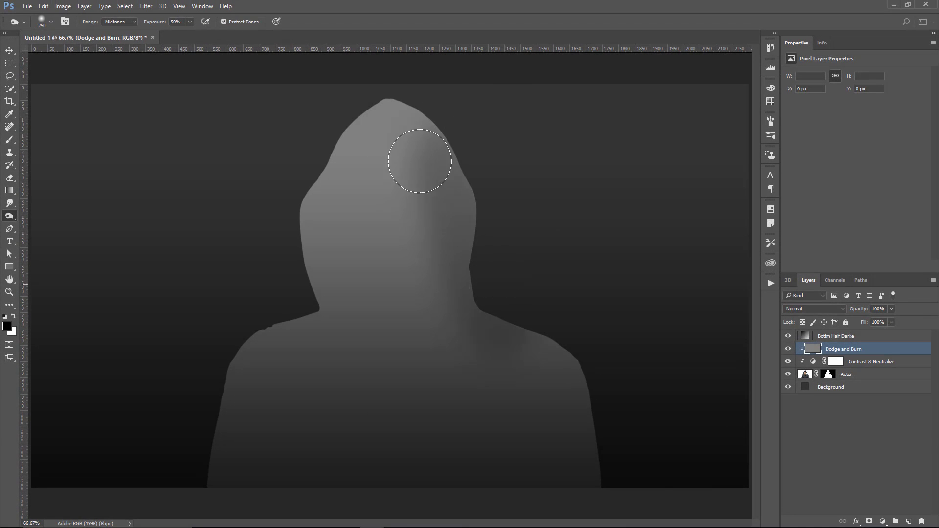
pyautogui.moveTo(572, 421); pyautogui.dragTo(474, 319)
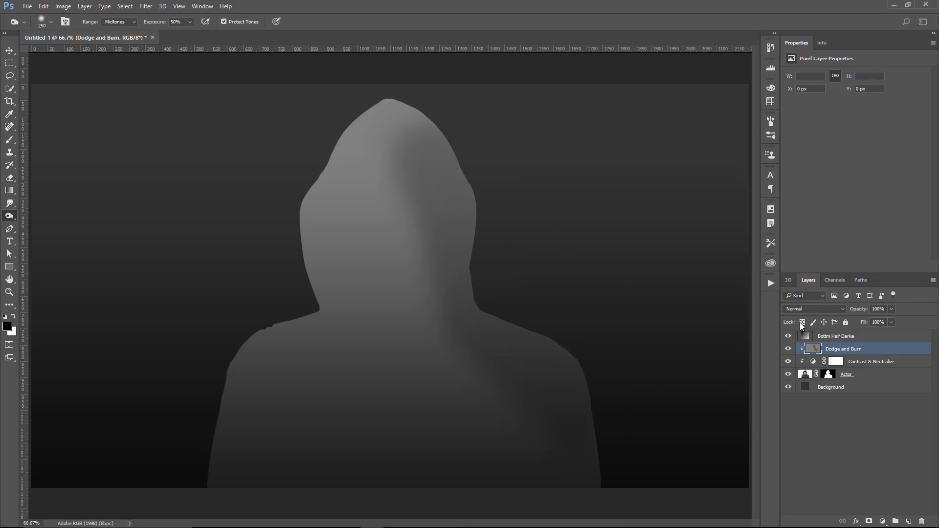
# - Set the Dodge and Burn layer's blending mode to Soft Light and compare the image with the layer hidden and shown
pyautogui.click(813, 309)
pyautogui.press('Escape')
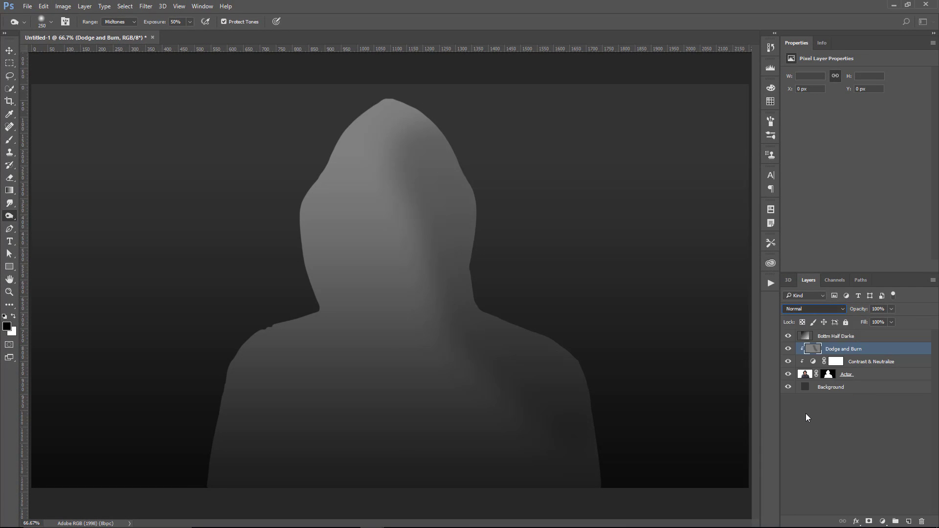
pyautogui.click(789, 349)
pyautogui.click(789, 349)
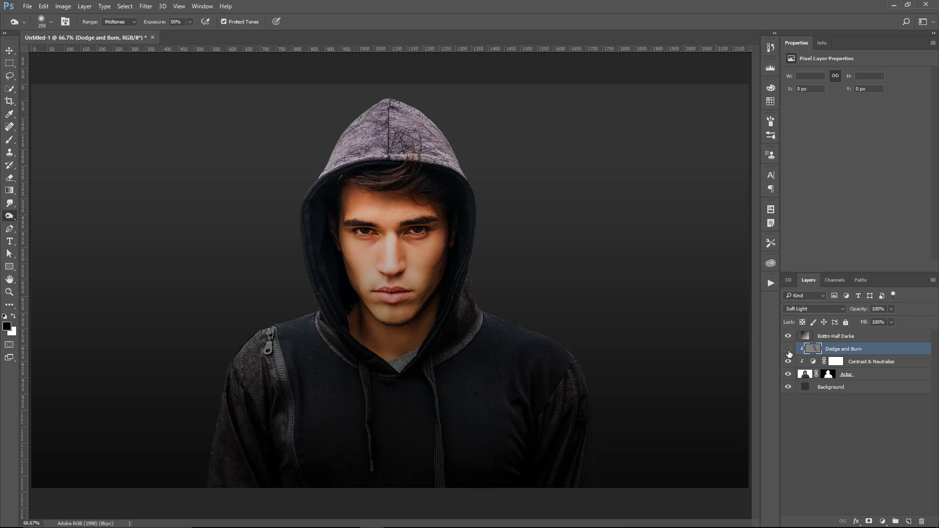
pyautogui.click(788, 348)
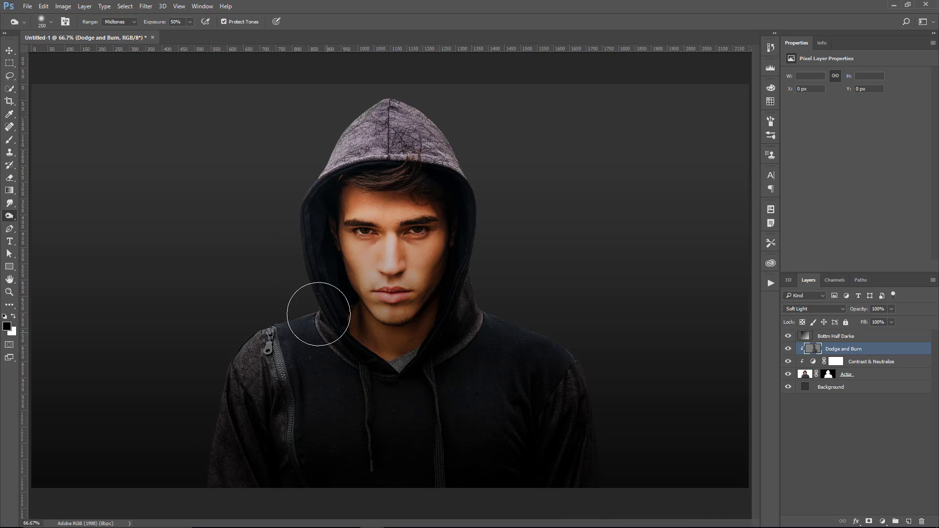
# - Switch to the Dodge tool and enlarge its brush to 100 px for lightening the man on the Dodge and Burn layer
pyautogui.click(9, 216)
pyautogui.click(45, 216)
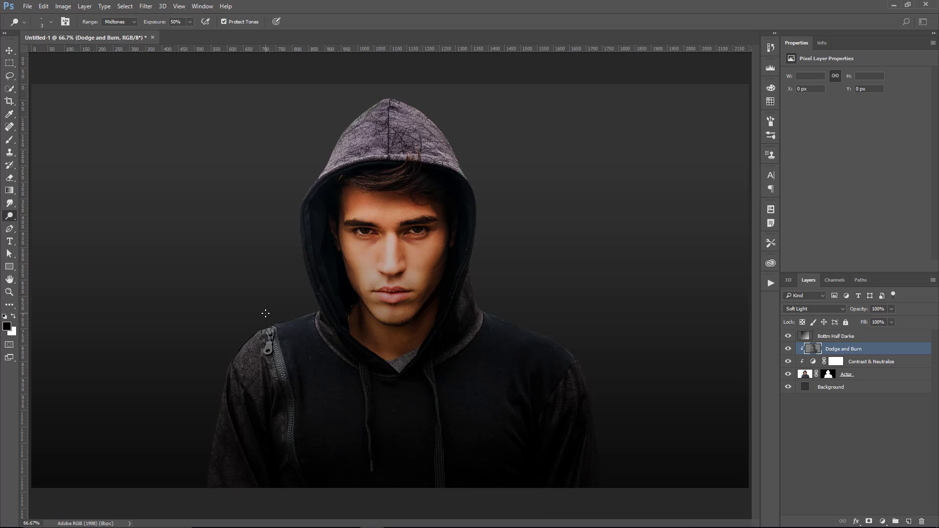
pyautogui.press(']')
pyautogui.press(']')
pyautogui.press(']')
pyautogui.press(']')
pyautogui.press(']')
pyautogui.press(']')
pyautogui.press(']')
pyautogui.press(']')
pyautogui.press(']')
pyautogui.press(']')
pyautogui.press(']')
pyautogui.press(']')
pyautogui.press(']')
pyautogui.press(']')
pyautogui.press(']')
pyautogui.press(']')
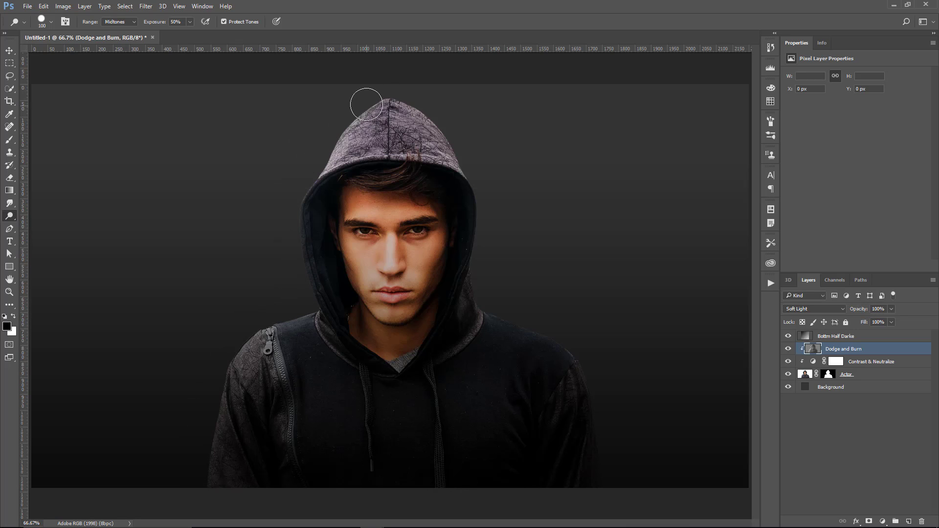
# - Compare the portrait with the Dodge and Burn layer hidden and shown
pyautogui.click(788, 348)
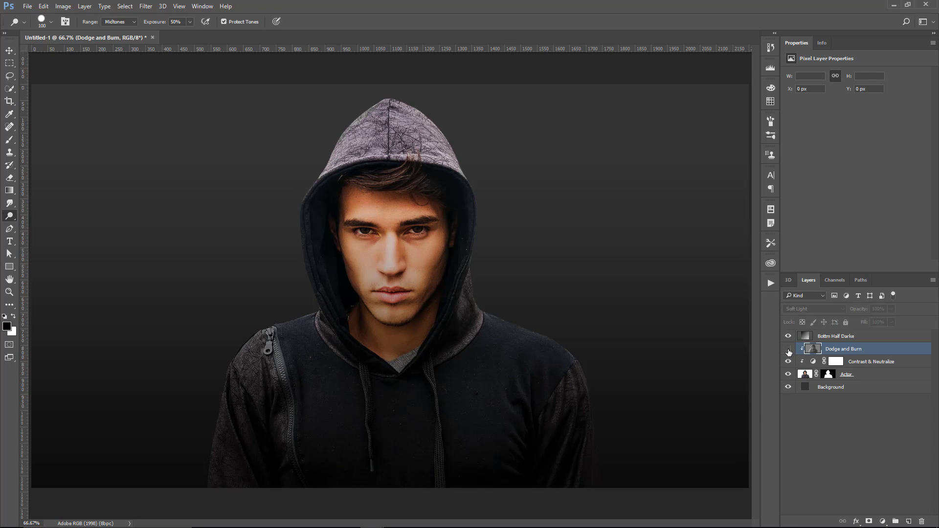
pyautogui.click(789, 349)
pyautogui.click(788, 348)
pyautogui.click(788, 349)
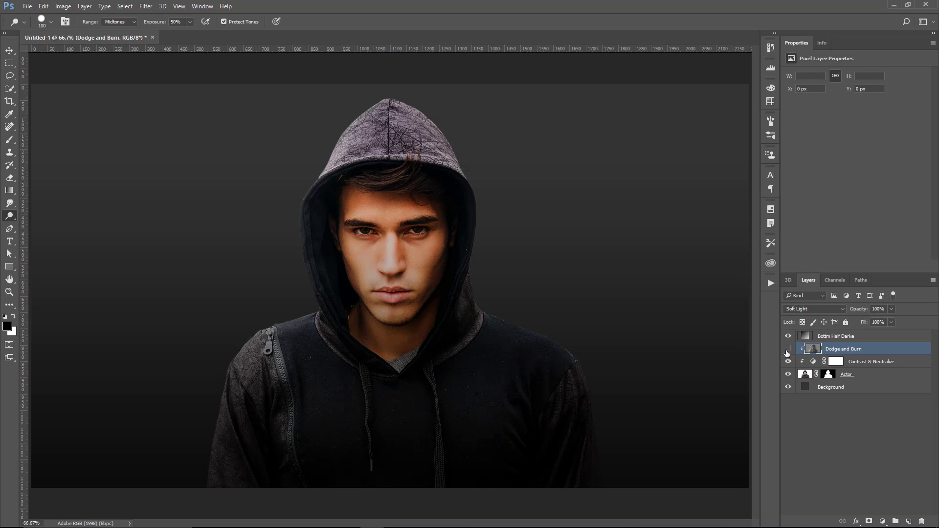
pyautogui.click(788, 349)
pyautogui.click(788, 349)
# - Create a new layer above Bottm Half Darke and name it Wall Texture
pyautogui.click(829, 338)
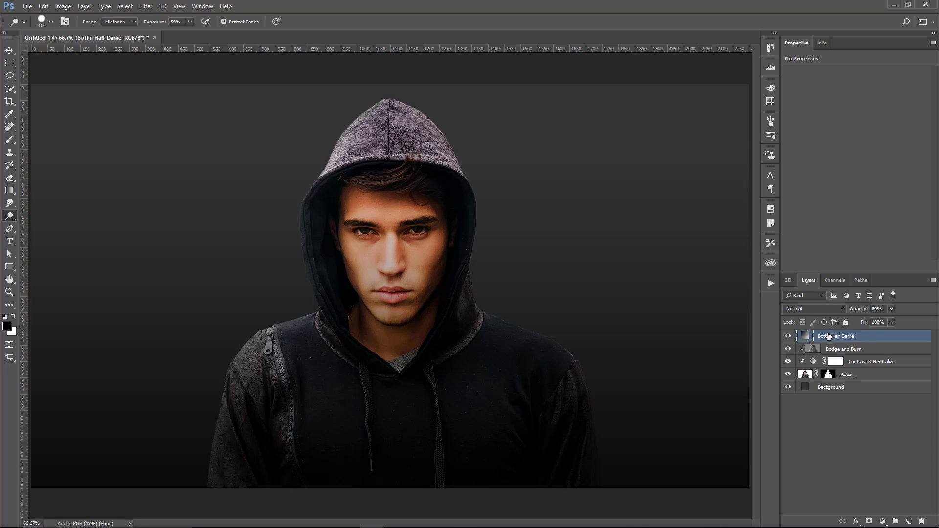
pyautogui.click(910, 521)
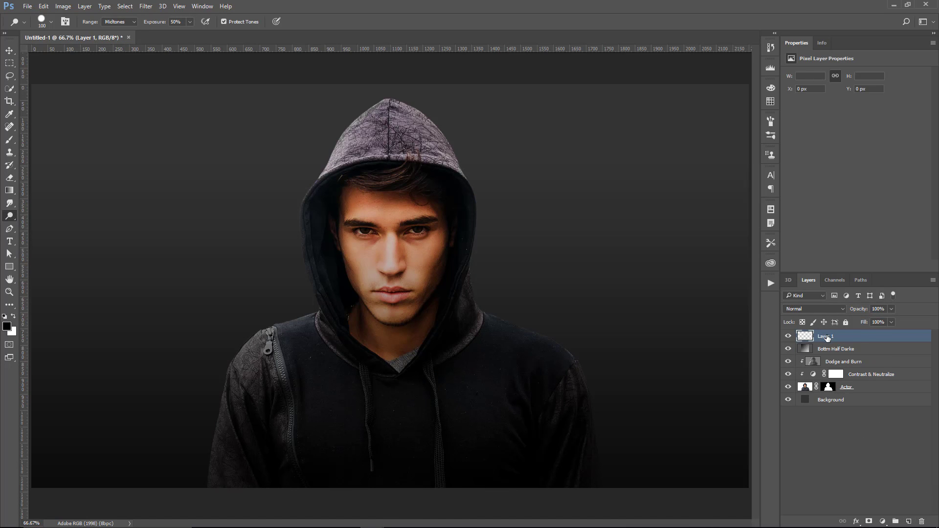
pyautogui.doubleClick(826, 335)
pyautogui.press('Return')
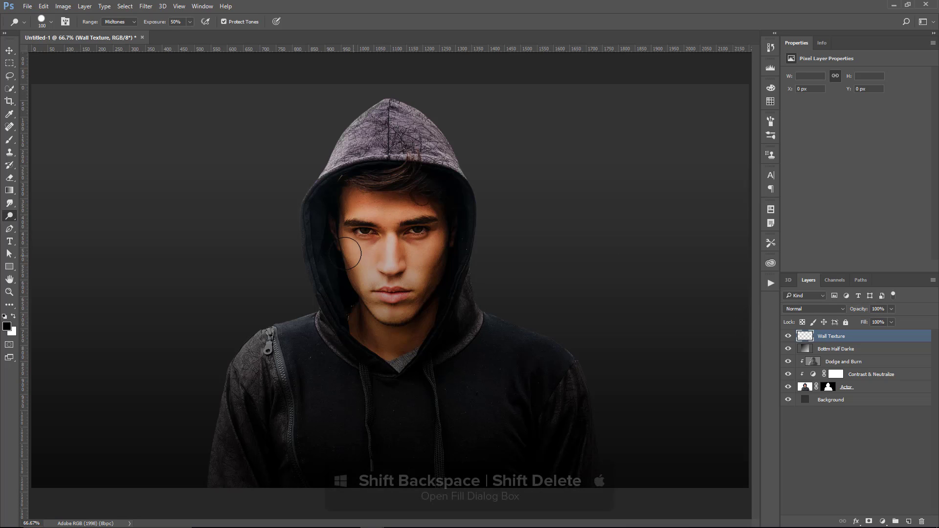
# - Fill the Wall Texture layer with 50% gray at 100% opacity
pyautogui.hotkey('shift', 'BackSpace')
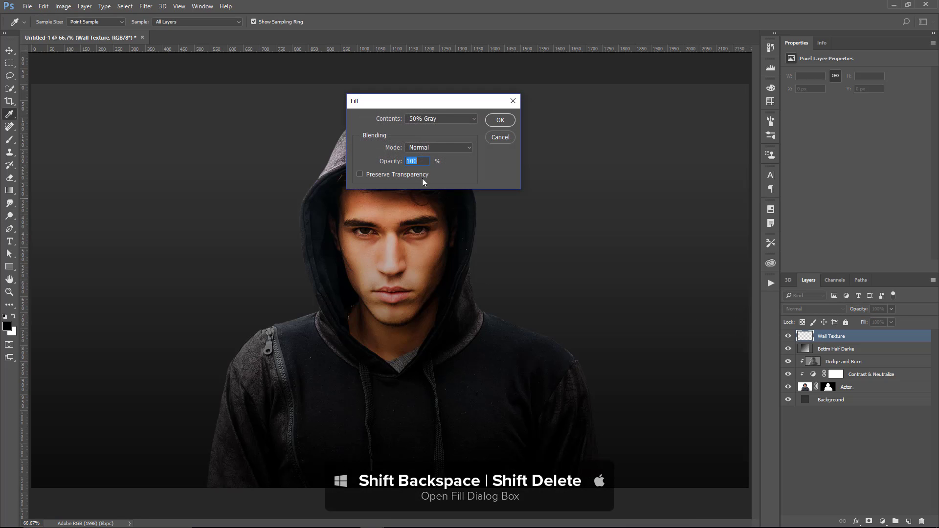
pyautogui.click(500, 120)
pyautogui.press('o')
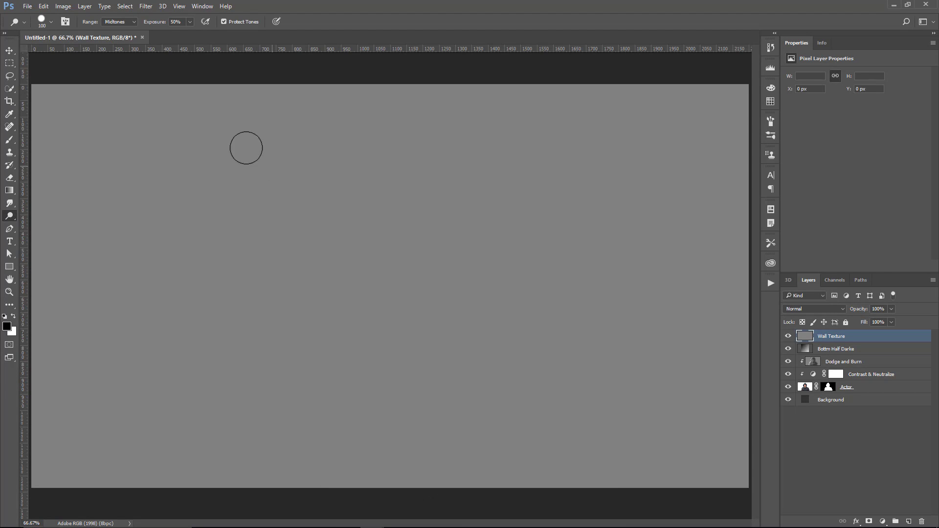
# - Choose the Texturizer filter for the Wall Texture layer, using the Sandstone texture with a relief of 10
pyautogui.click(146, 6)
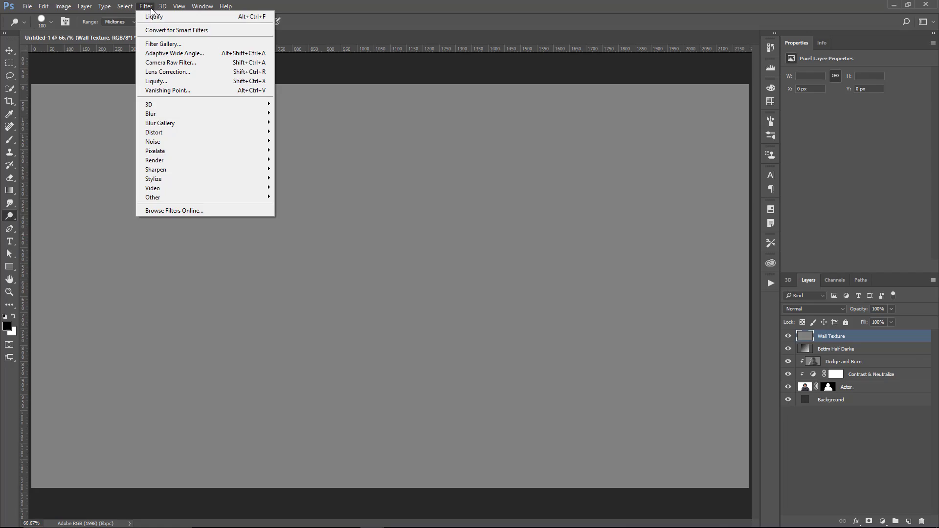
pyautogui.click(161, 45)
pyautogui.click(734, 113)
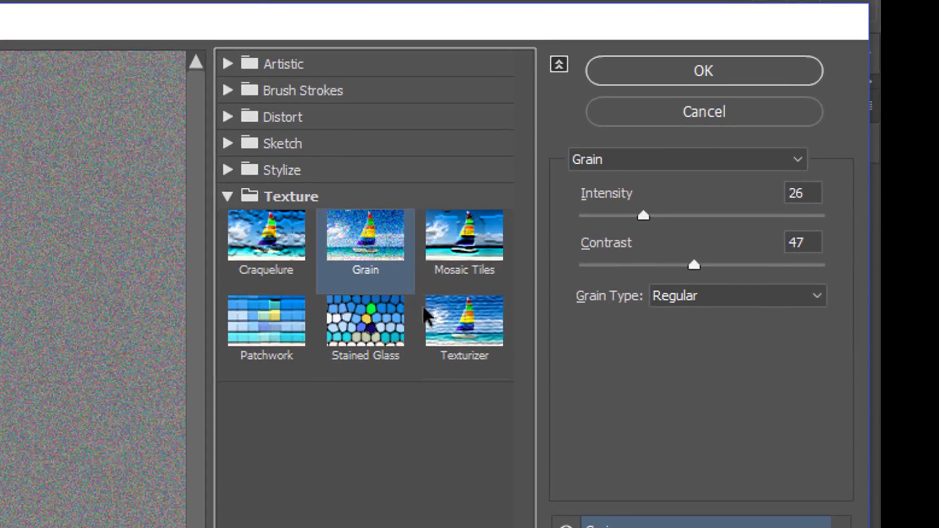
pyautogui.click(462, 343)
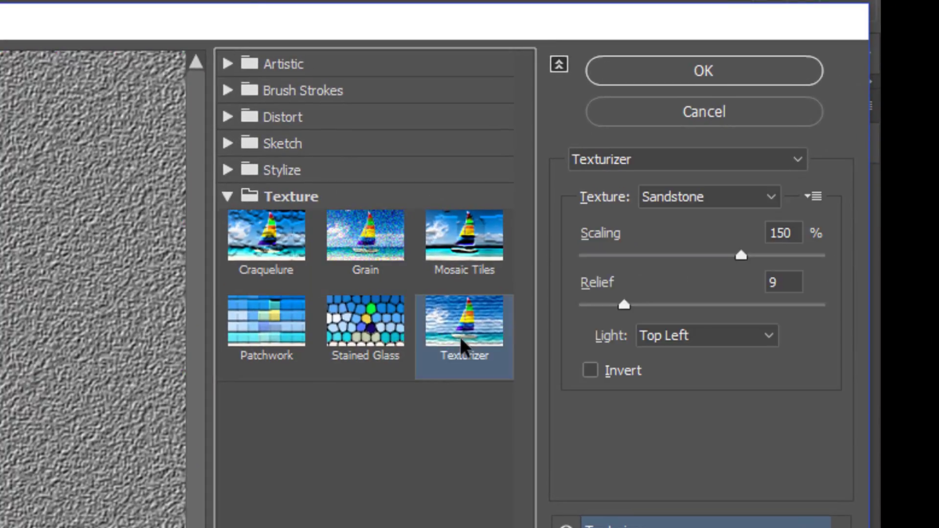
pyautogui.click(687, 198)
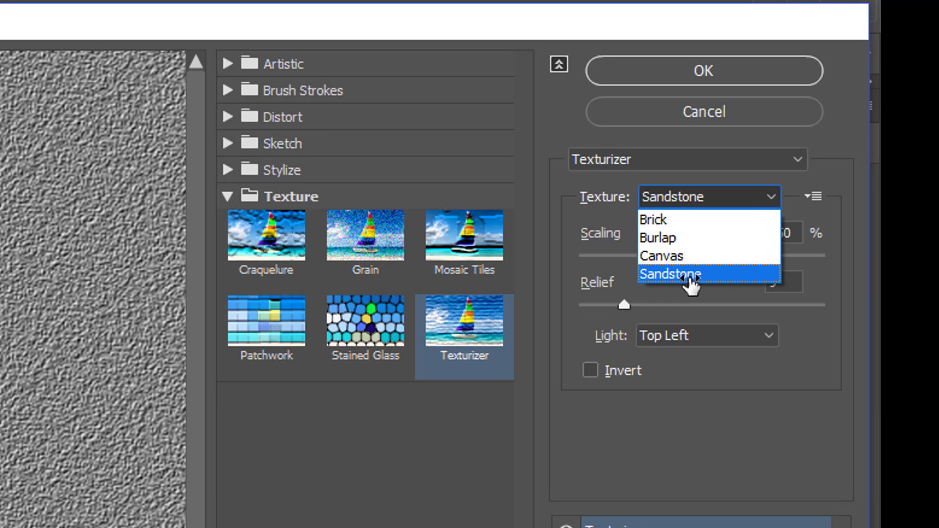
pyautogui.click(686, 410)
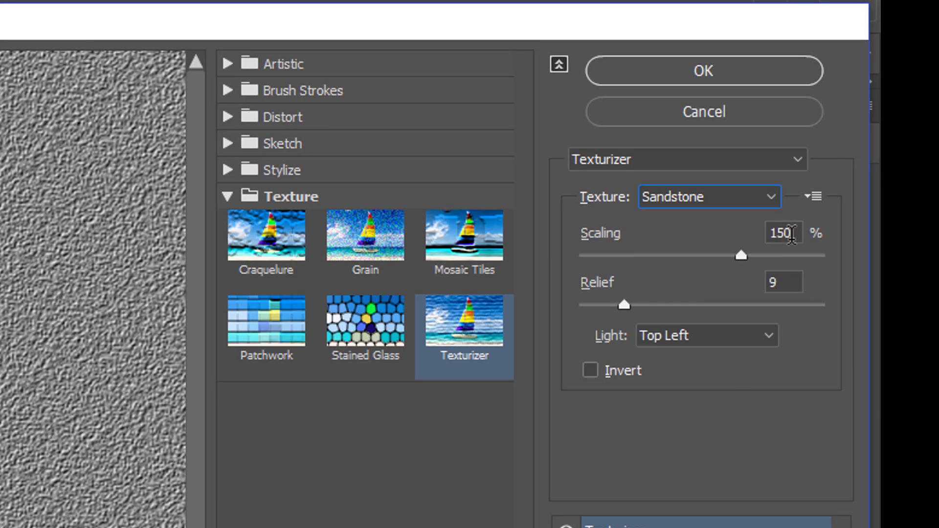
pyautogui.doubleClick(785, 285)
pyautogui.write('10')
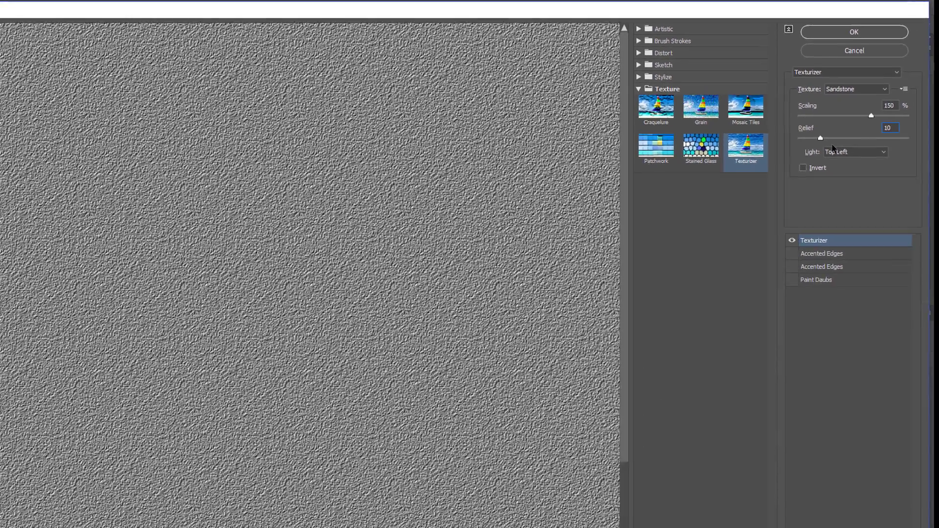
# - Apply the Texturizer filter with Top Left light and set the Wall Texture layer's blend mode to Overlay
pyautogui.click(675, 335)
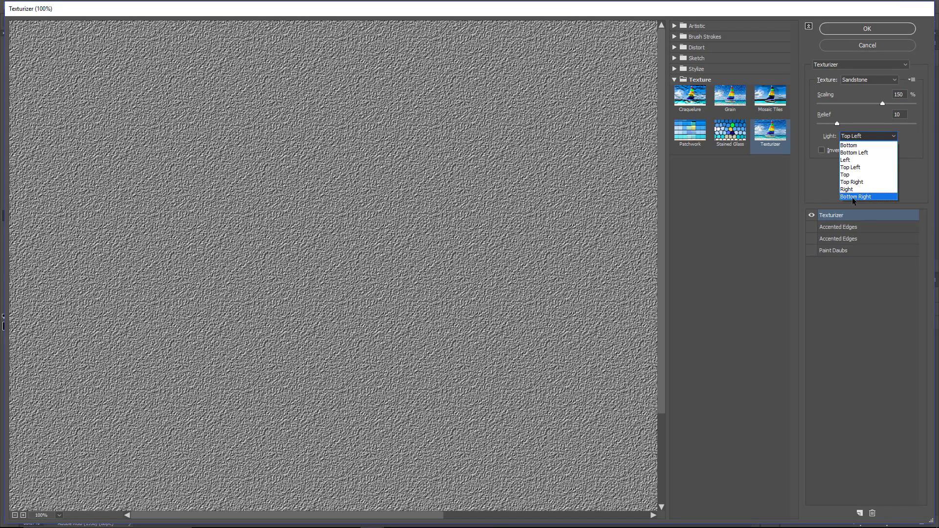
pyautogui.click(862, 159)
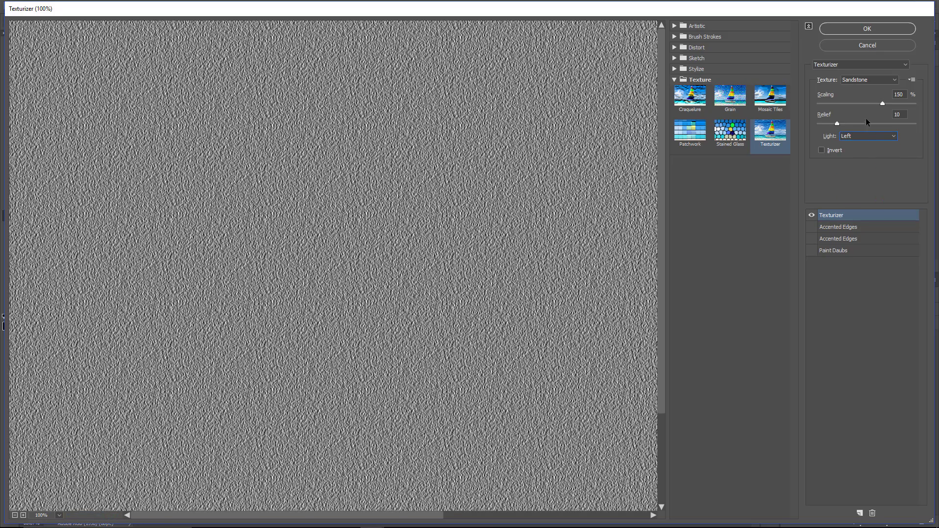
pyautogui.click(867, 135)
pyautogui.click(854, 167)
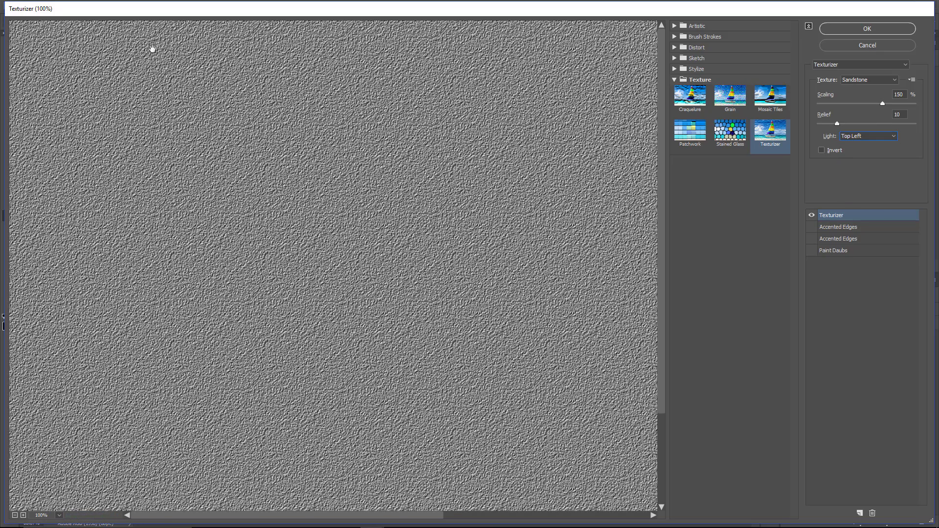
pyautogui.click(869, 24)
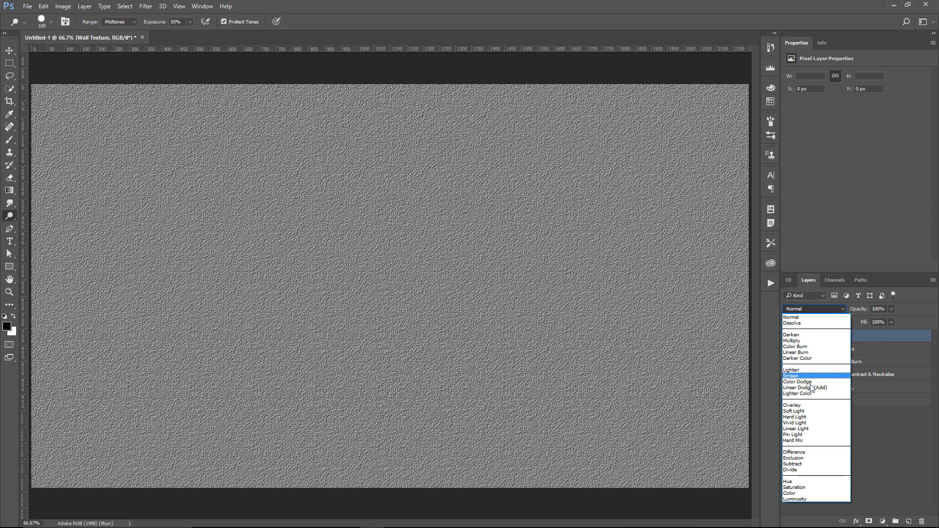
pyautogui.click(810, 405)
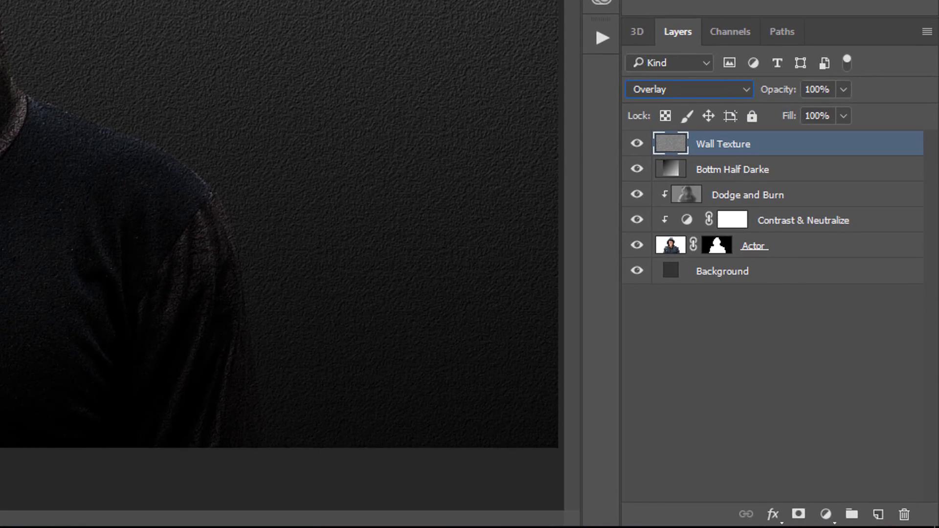
# - Add a Selective Color adjustment layer directly above the Background layer
pyautogui.click(780, 277)
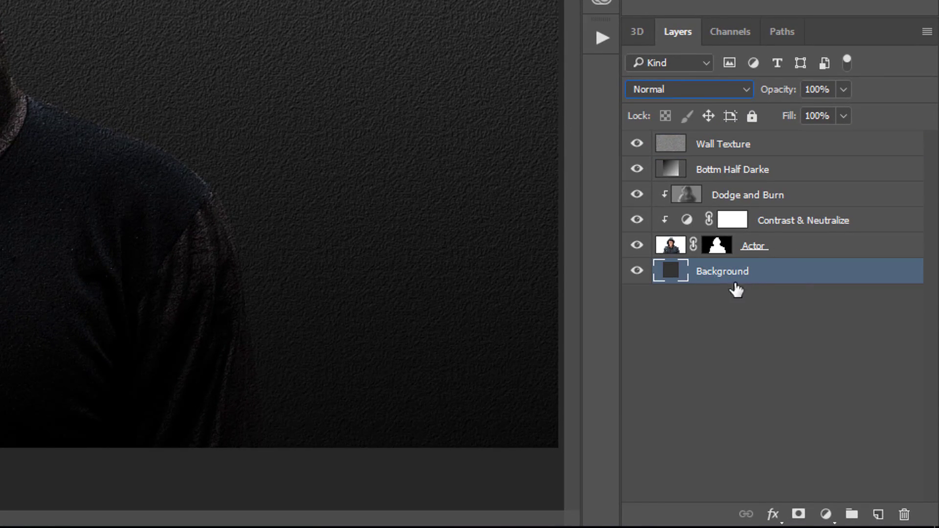
pyautogui.click(825, 514)
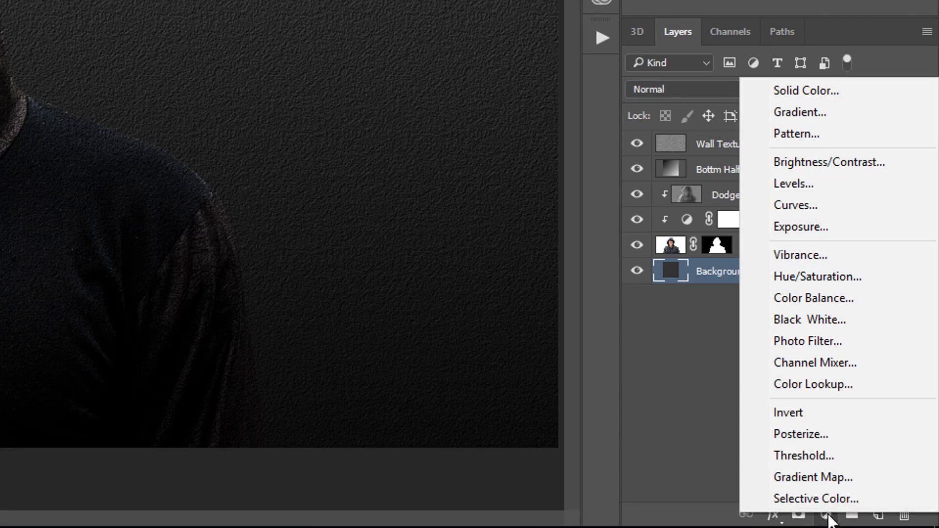
pyautogui.click(825, 499)
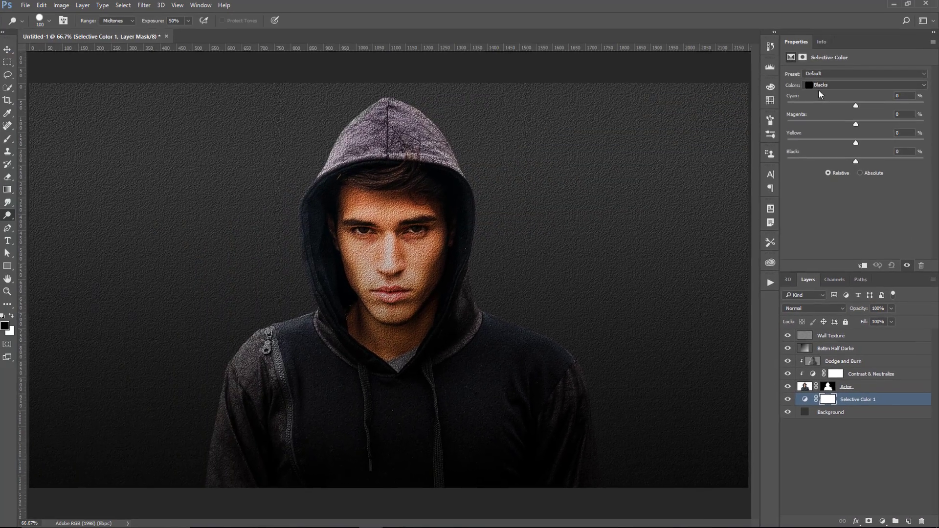
# - Tint the backdrop's Blacks teal in Selective Color: Cyan +6, Magenta -4, Yellow -9 and Black +1
pyautogui.click(820, 88)
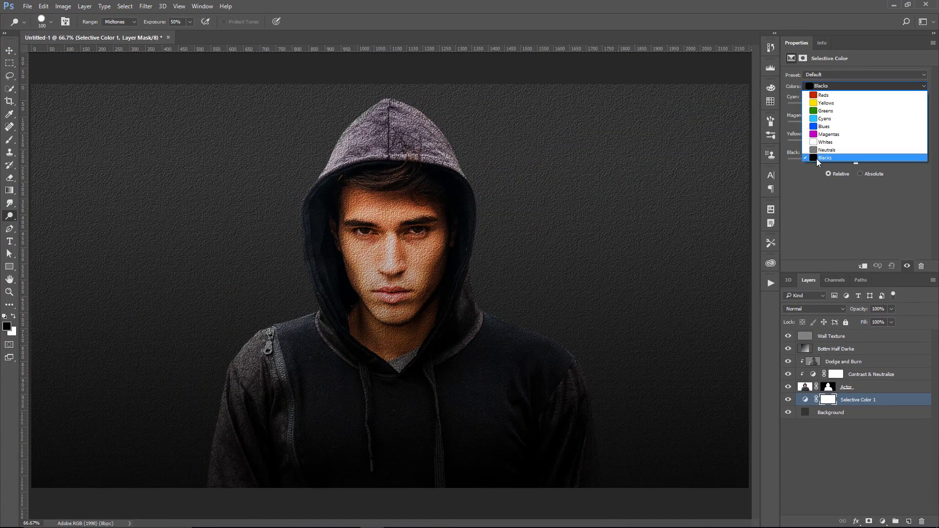
pyautogui.click(817, 159)
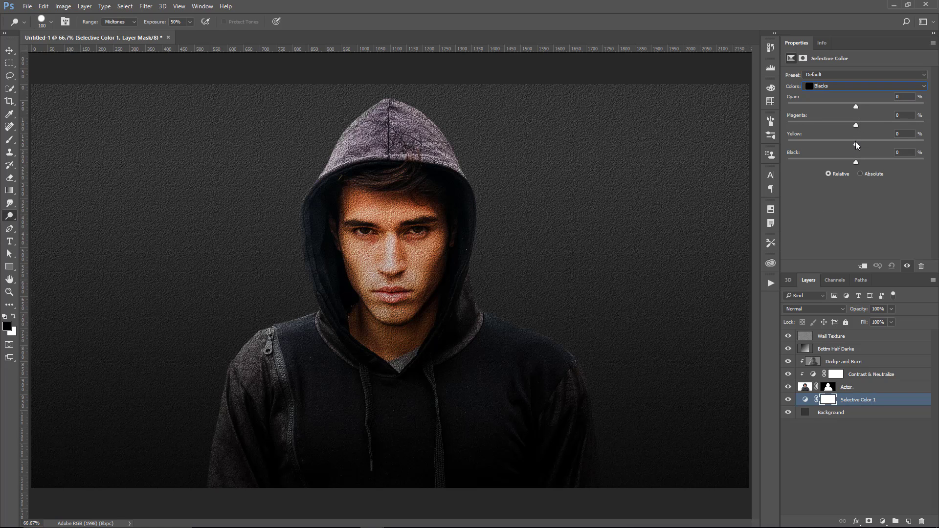
pyautogui.moveTo(856, 144); pyautogui.dragTo(854, 144)
pyautogui.moveTo(856, 108); pyautogui.dragTo(855, 123)
pyautogui.moveTo(858, 125); pyautogui.dragTo(854, 125)
pyautogui.moveTo(857, 163); pyautogui.dragTo(857, 164)
pyautogui.moveTo(862, 107)
pyautogui.mouseDown()
pyautogui.moveTo(805, 109)
pyautogui.moveTo(847, 108)
pyautogui.mouseUp()
pyautogui.moveTo(854, 128)
pyautogui.mouseDown()
pyautogui.moveTo(774, 129)
pyautogui.moveTo(851, 128)
pyautogui.mouseUp()
pyautogui.click(847, 463)
pyautogui.click(871, 406)
pyautogui.click(884, 522)
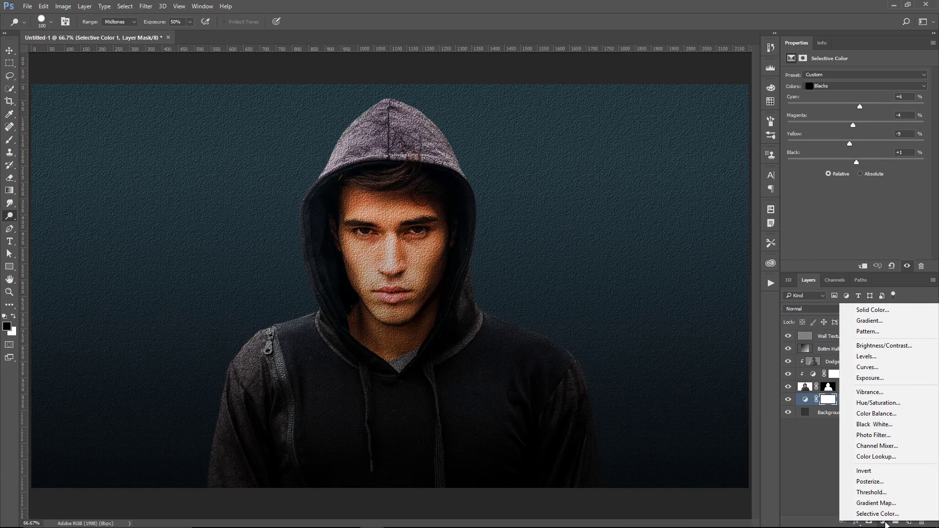
pyautogui.click(887, 420)
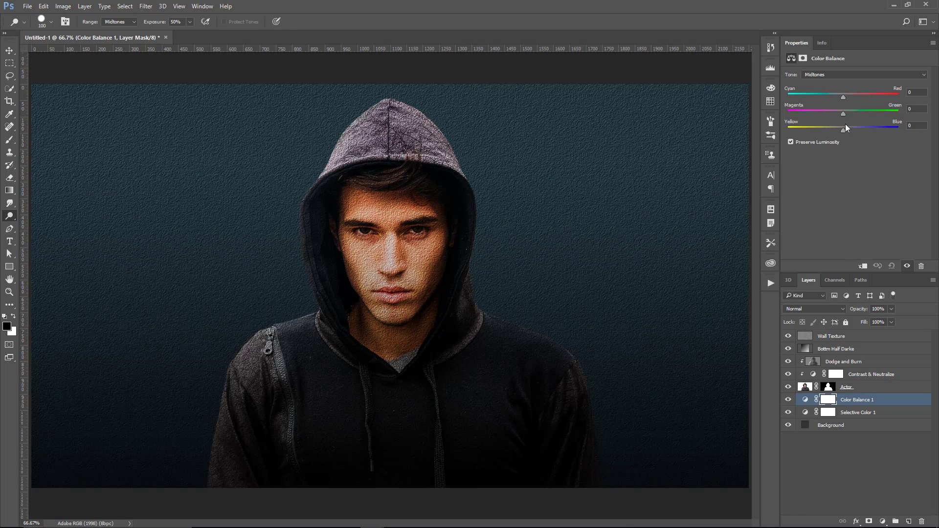
pyautogui.click(788, 399)
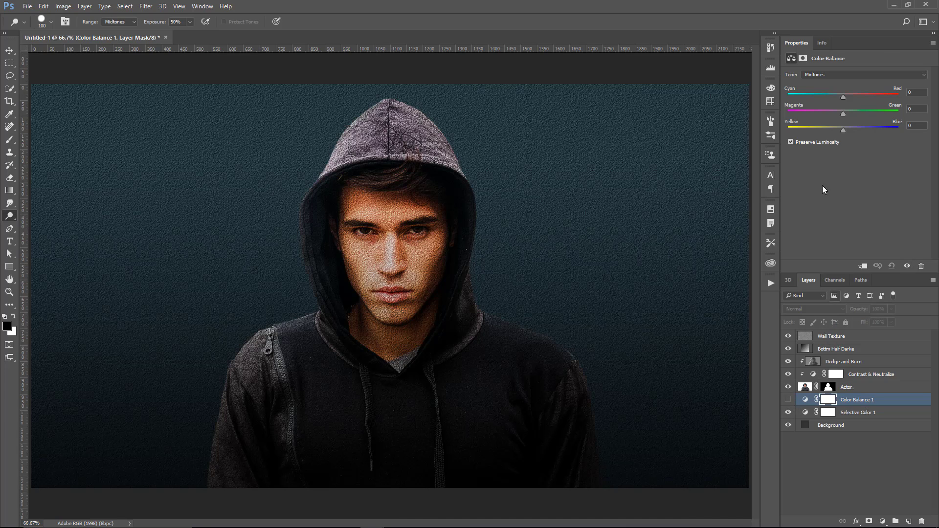
pyautogui.click(806, 414)
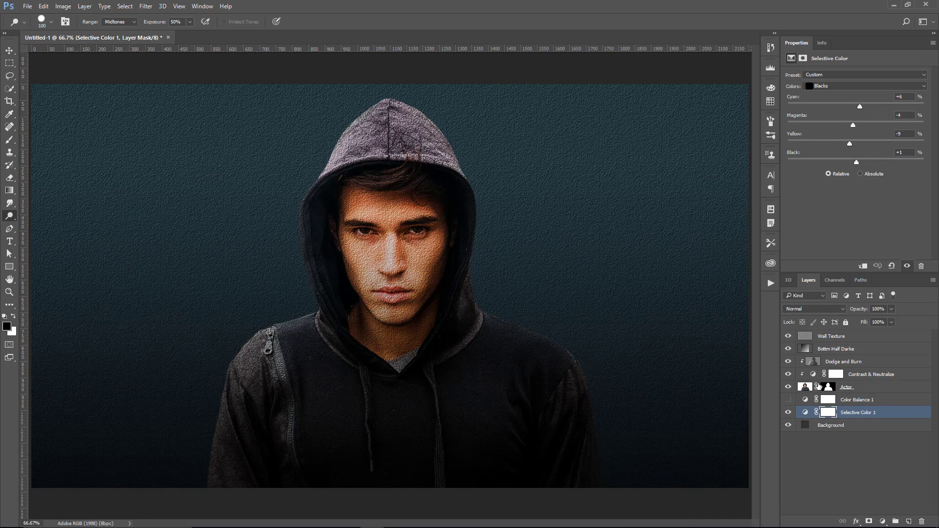
pyautogui.moveTo(807, 400); pyautogui.dragTo(922, 521)
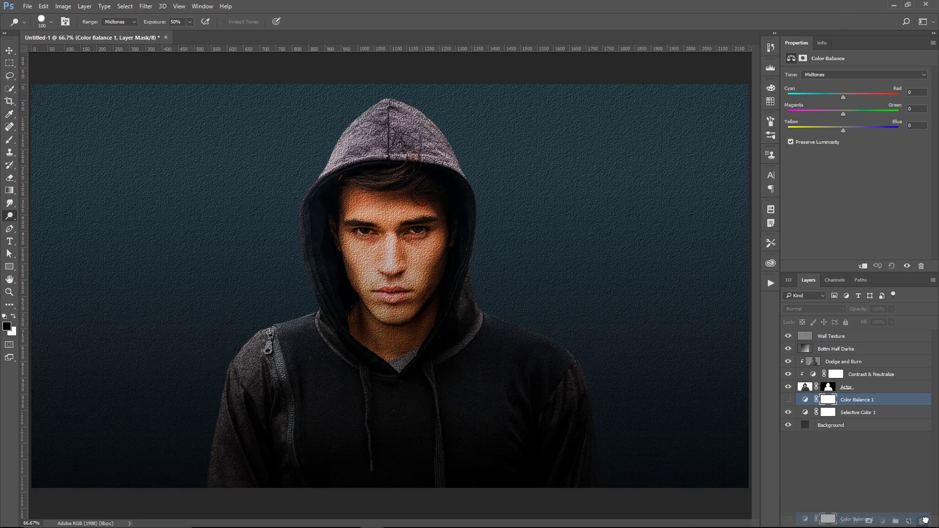
# - Rename the Selective Color layer above the Background as BG Color
pyautogui.doubleClick(857, 400)
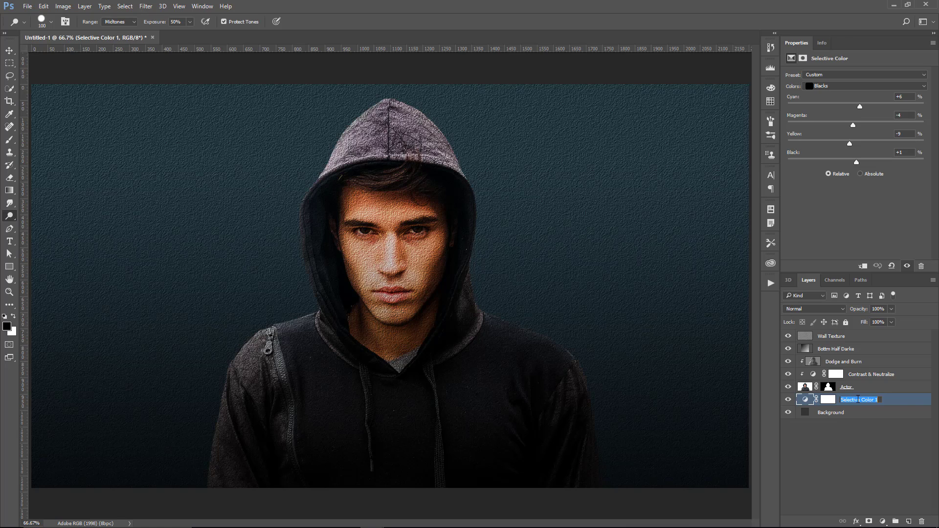
pyautogui.write('BG Color')
pyautogui.press('Return')
# - Add a Selective Color adjustment clipped above the Dodge and Burn layer and name it Actor Color Grade
pyautogui.click(838, 375)
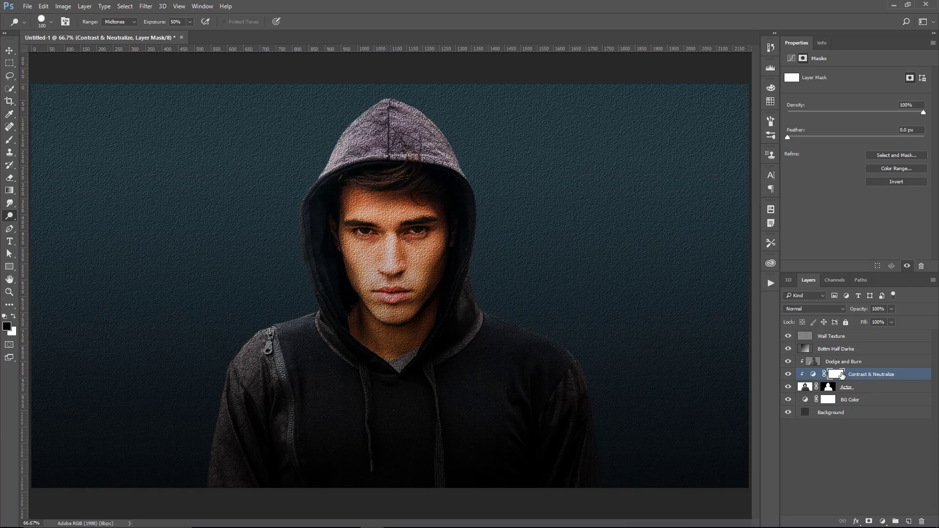
pyautogui.click(842, 366)
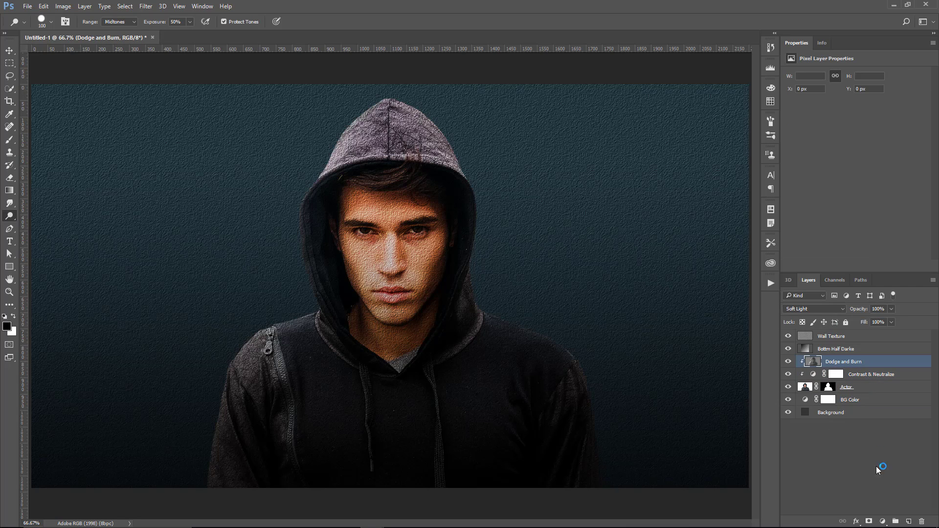
pyautogui.click(883, 522)
pyautogui.click(863, 510)
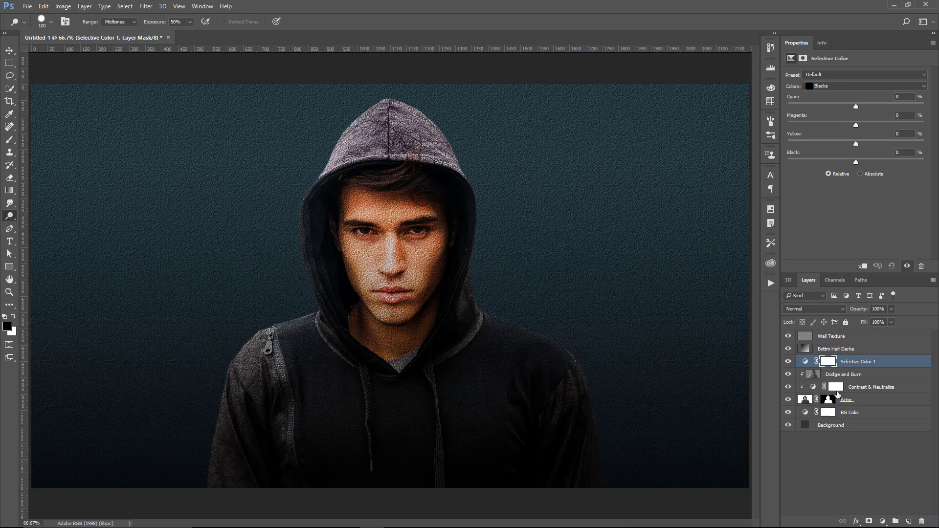
pyautogui.click(862, 265)
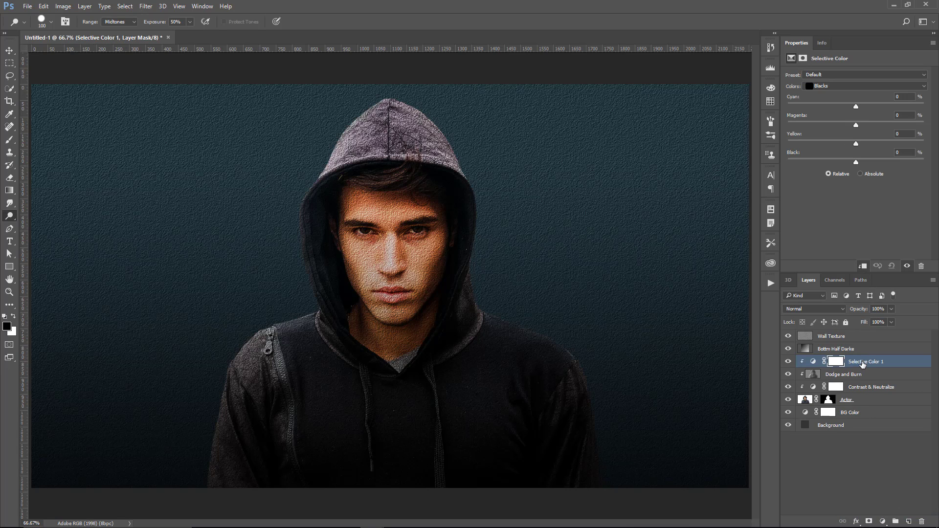
pyautogui.doubleClick(866, 362)
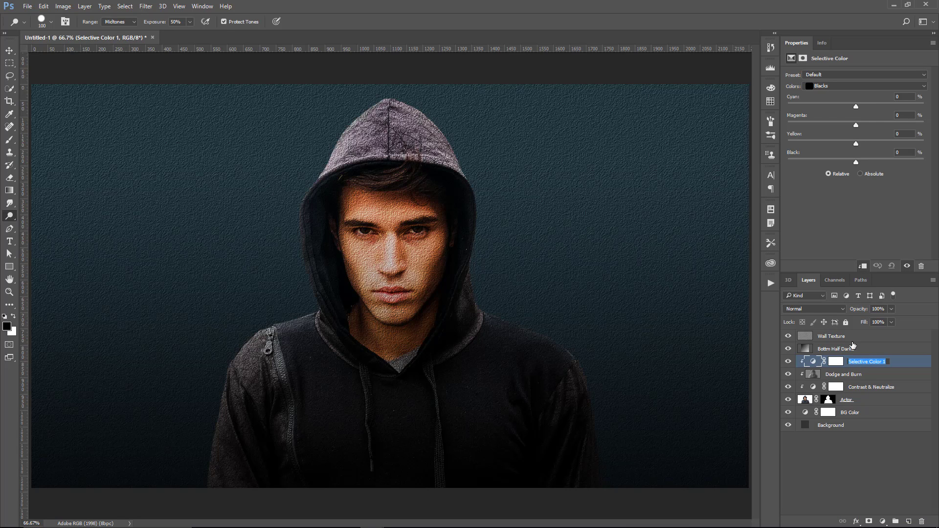
pyautogui.write('Actor Color Grade')
pyautogui.press('Return')
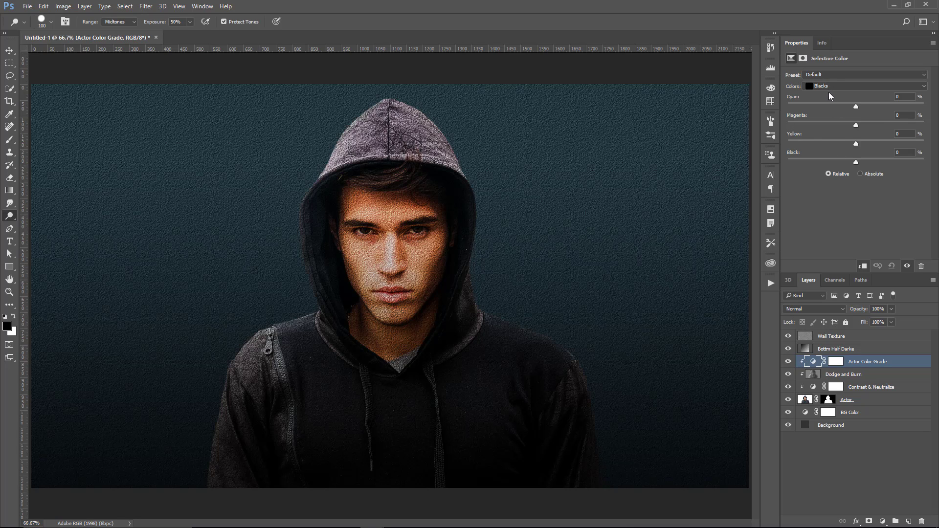
# - Cool the man's Blacks slightly in Actor Color Grade and shift his Reds toward cyan with less yellow
pyautogui.moveTo(857, 108); pyautogui.dragTo(855, 127)
pyautogui.click(842, 87)
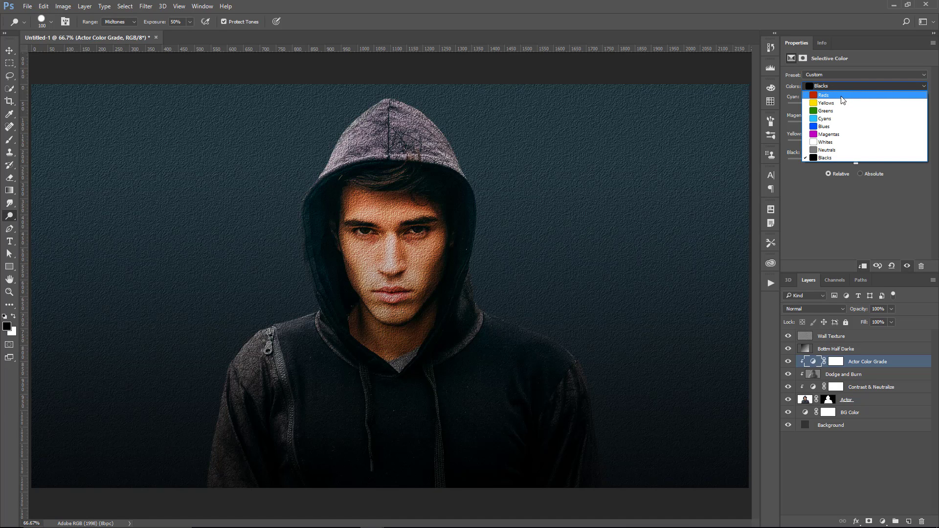
pyautogui.click(842, 96)
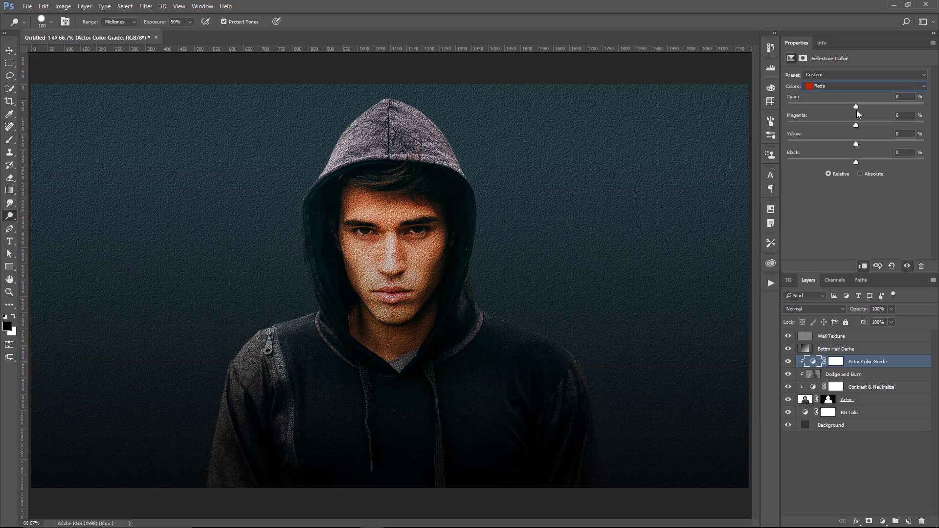
pyautogui.moveTo(856, 107); pyautogui.dragTo(838, 148)
pyautogui.moveTo(878, 107); pyautogui.dragTo(896, 114)
# - Set the Yellows of Actor Color Grade to Cyan +61, Magenta -25 and Yellow -43
pyautogui.click(865, 86)
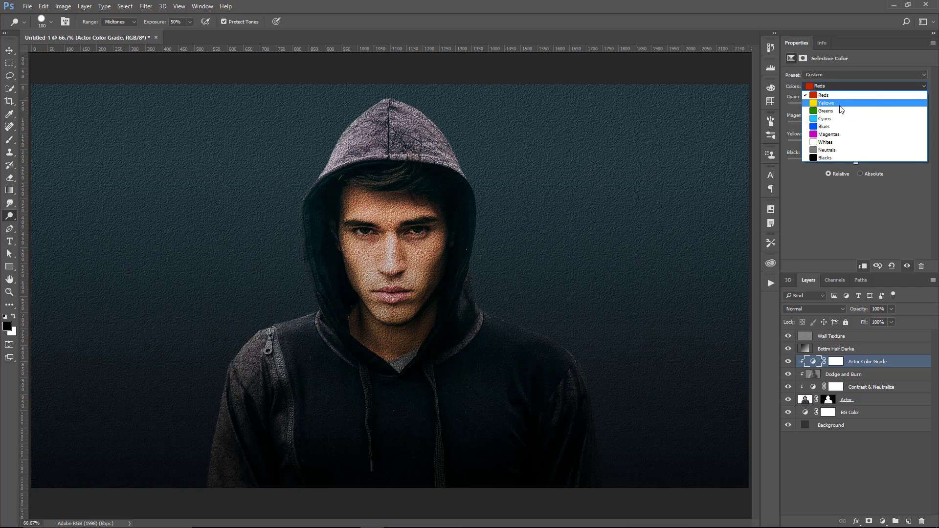
pyautogui.click(841, 104)
pyautogui.moveTo(857, 124); pyautogui.dragTo(827, 145)
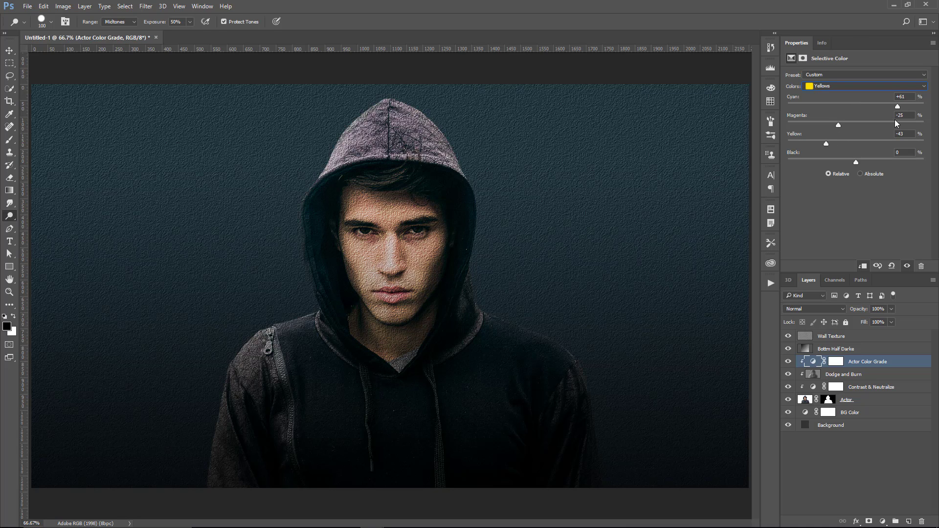
# - Set the Neutrals of Actor Color Grade to Cyan +10, Magenta -6 and Yellow -6
pyautogui.click(838, 87)
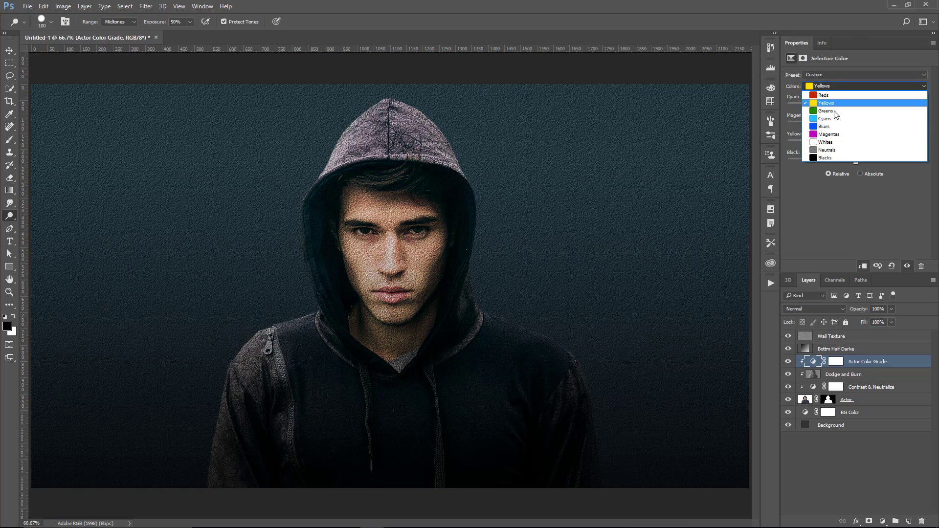
pyautogui.click(854, 140)
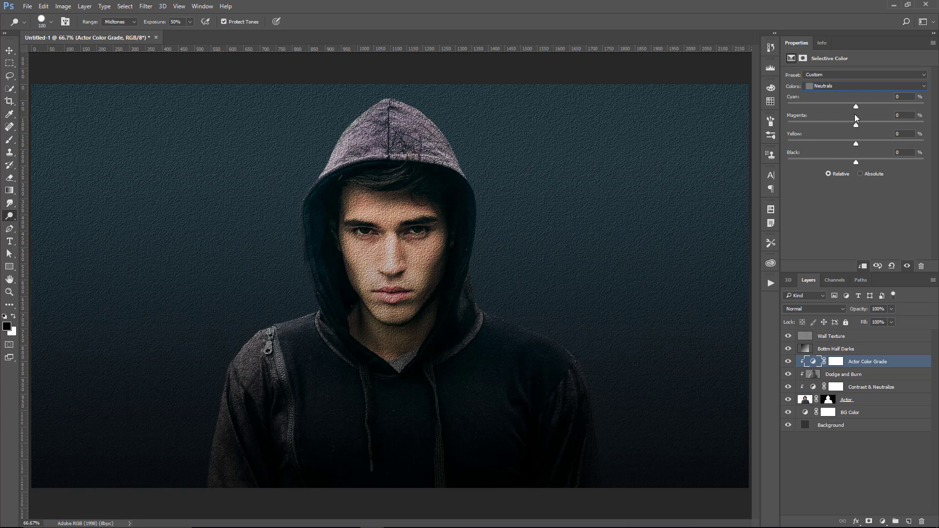
pyautogui.moveTo(857, 107); pyautogui.dragTo(853, 144)
# - Compare the image with the Actor Color Grade layer hidden and shown
pyautogui.click(788, 362)
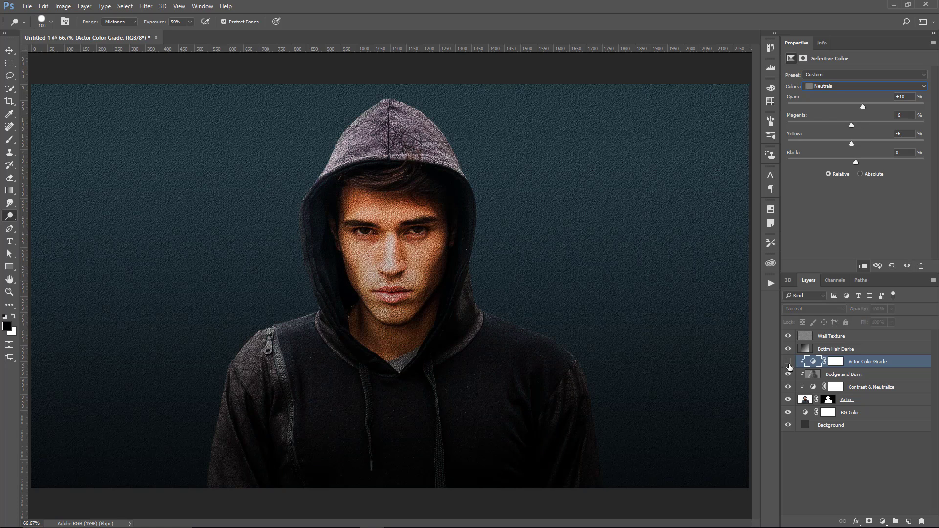
pyautogui.click(789, 362)
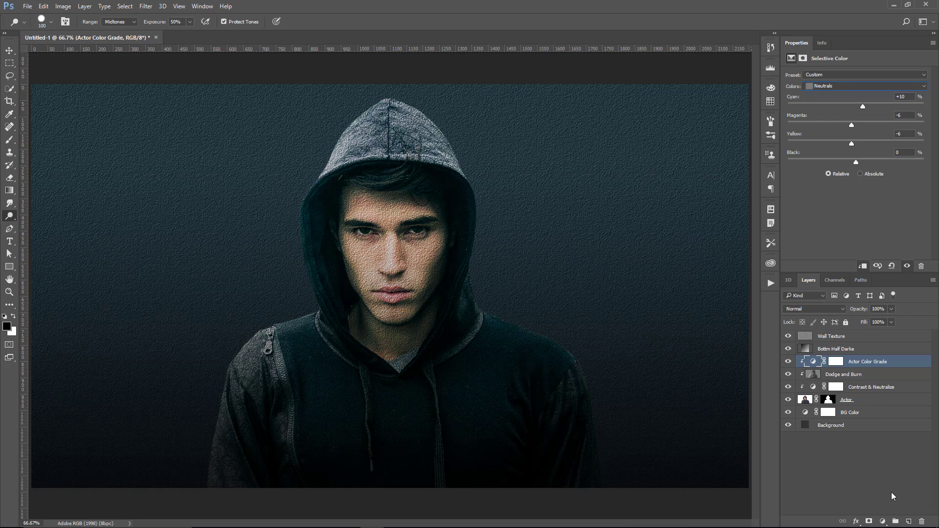
# - Add a Levels adjustment above Actor Color Grade, name it Flatten Darks and clip it to the man's layers
pyautogui.click(883, 522)
pyautogui.click(883, 356)
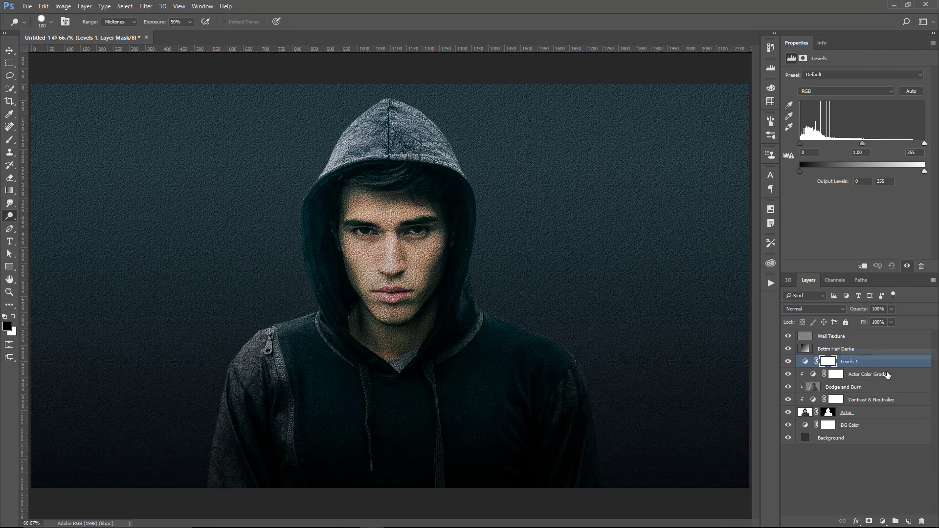
pyautogui.doubleClick(857, 361)
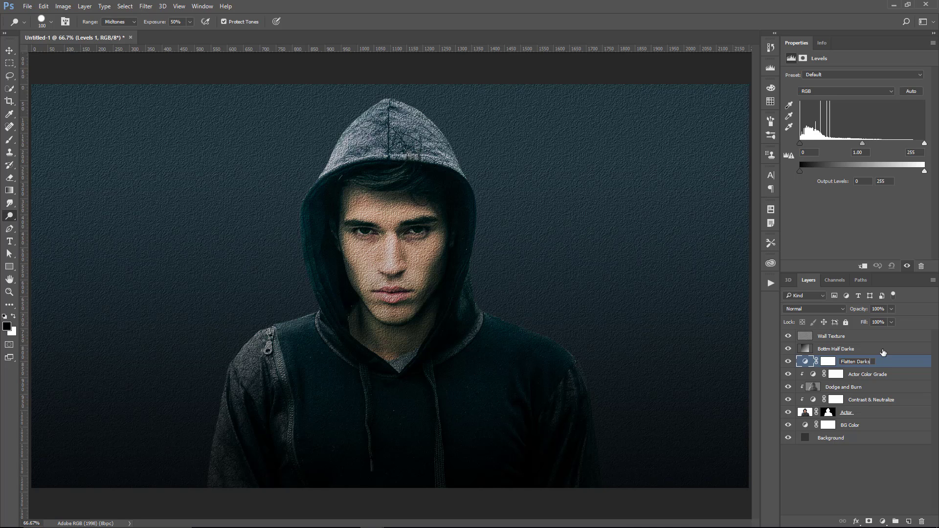
pyautogui.write('Flatten Darks')
pyautogui.press('Return')
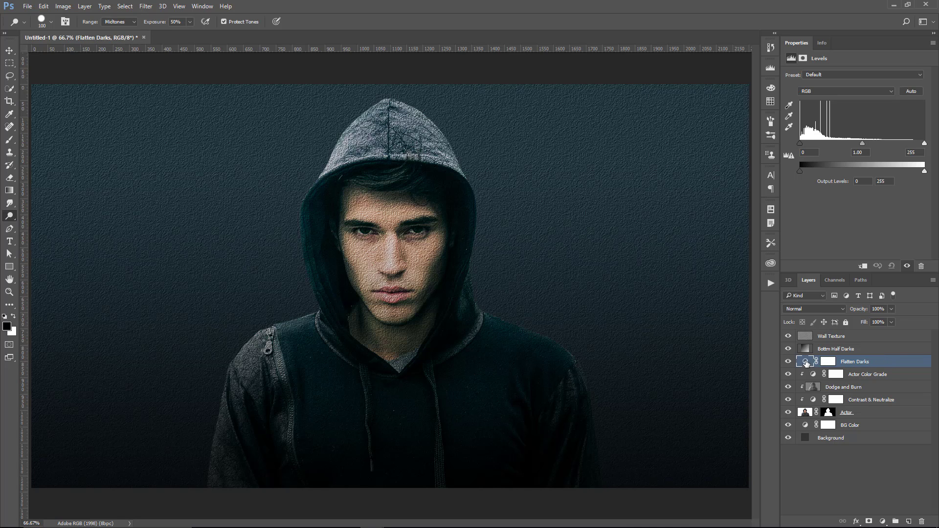
pyautogui.click(862, 267)
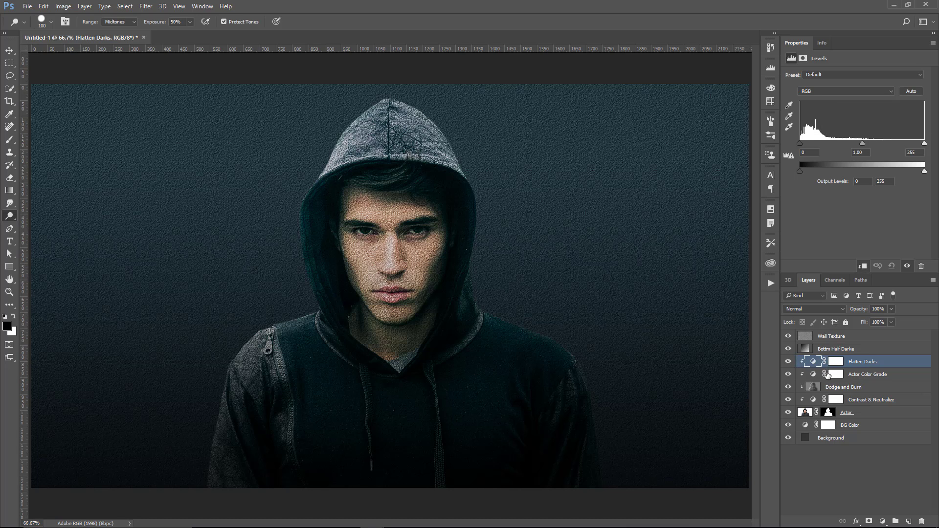
# - Set the Flatten Darks output black level to 27 and input black level to 25, and compare the image without and with it
pyautogui.moveTo(801, 171); pyautogui.dragTo(803, 171)
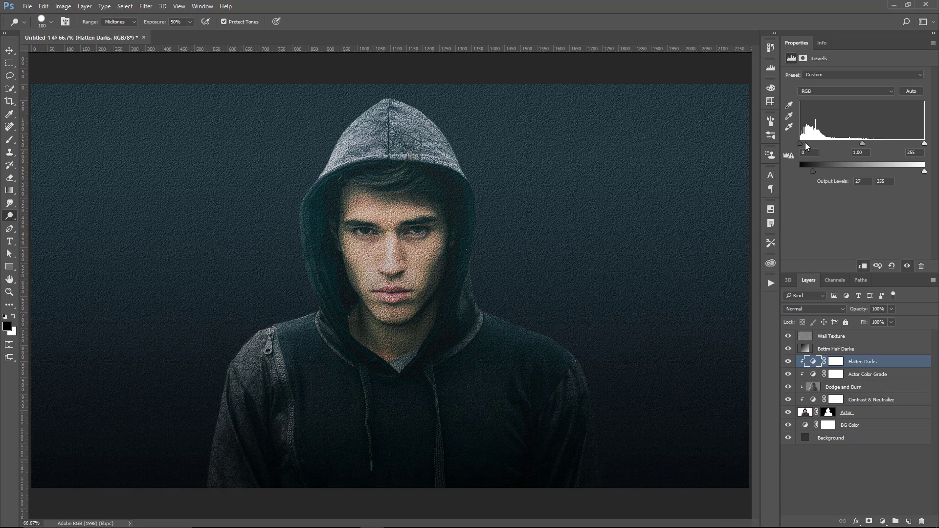
pyautogui.moveTo(801, 143); pyautogui.dragTo(807, 146)
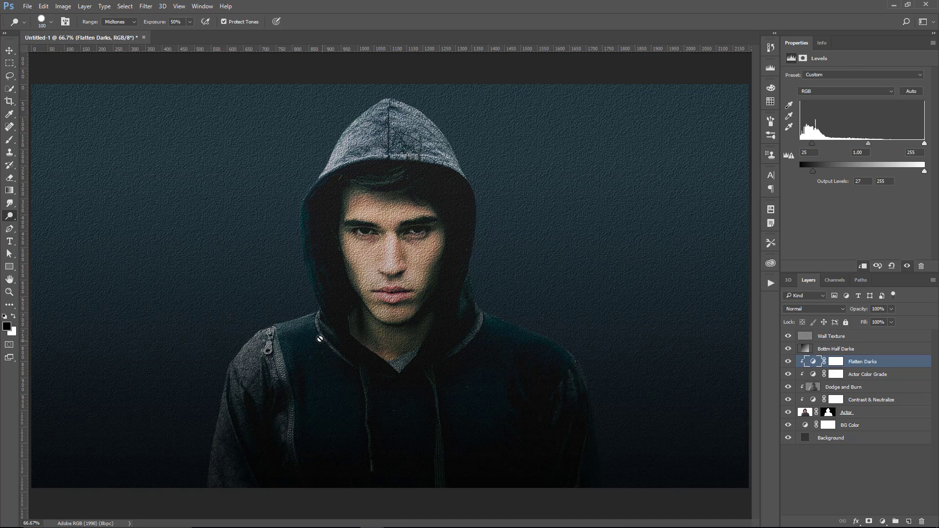
pyautogui.click(789, 362)
pyautogui.click(788, 362)
# - Place the library graphic "white wall with cracks" over the man and scale it to 132.50%
pyautogui.click(771, 263)
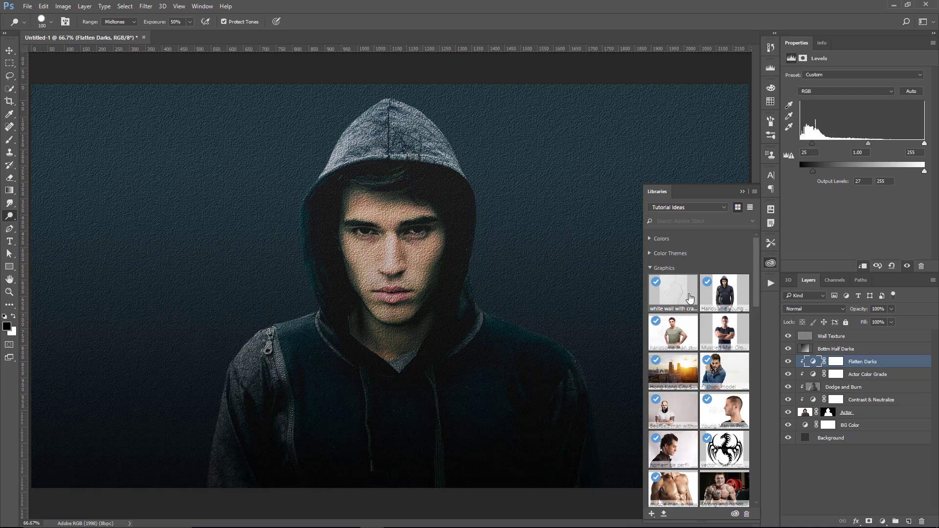
pyautogui.moveTo(428, 253); pyautogui.dragTo(427, 253)
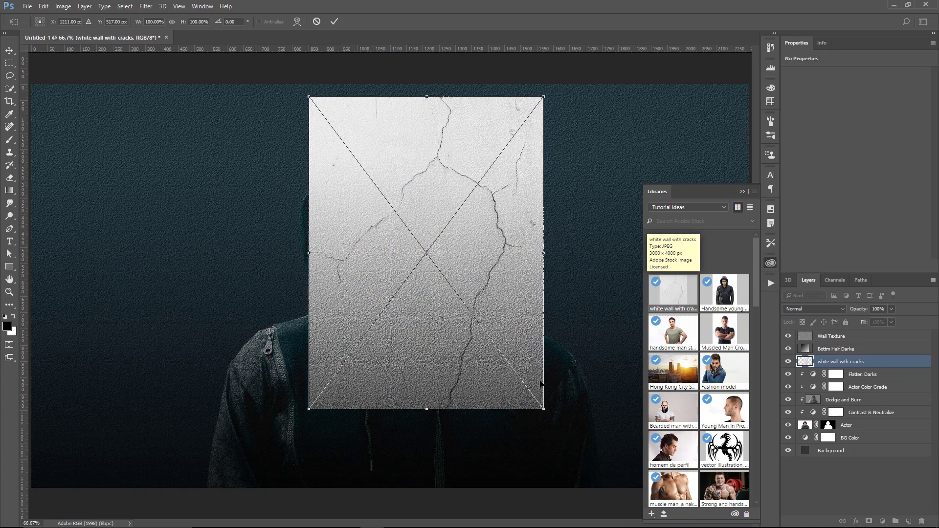
pyautogui.moveTo(543, 412); pyautogui.dragTo(582, 460)
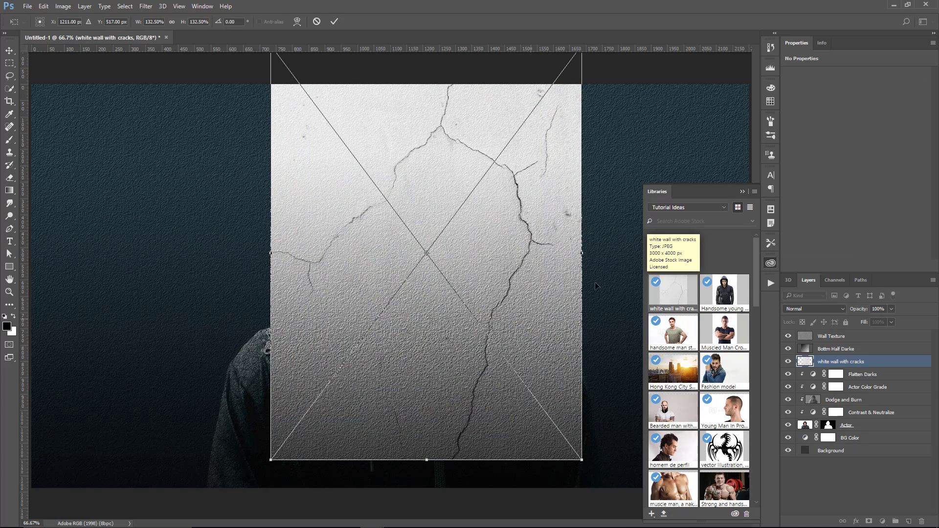
pyautogui.click(742, 192)
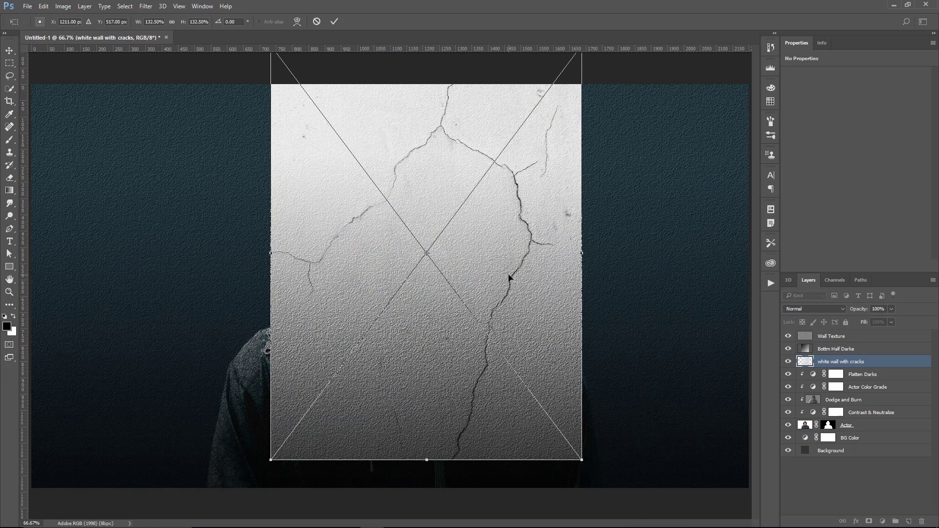
pyautogui.press('Return')
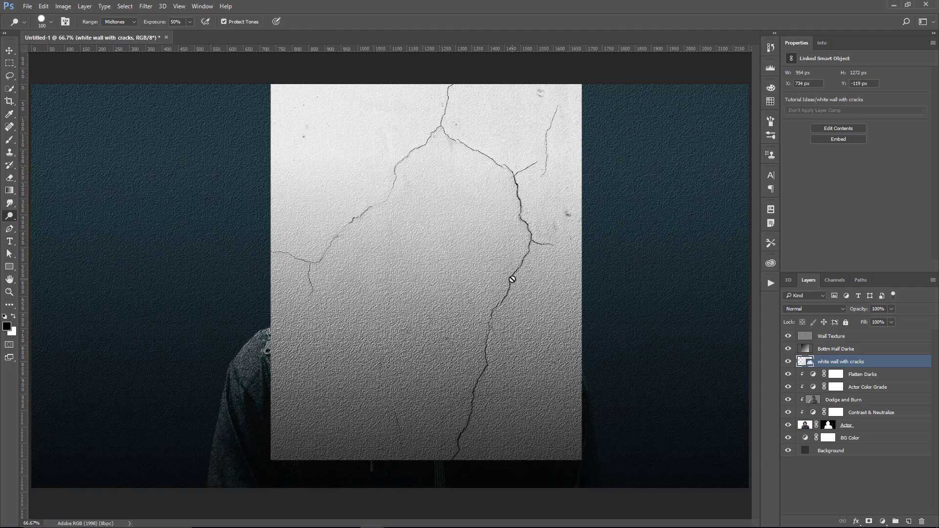
# - Rotate the cracked wall image slightly clockwise and shift it upward and a little to the right
pyautogui.hotkey('ctrl', 't')
pyautogui.moveTo(619, 152); pyautogui.dragTo(637, 201)
pyautogui.moveTo(525, 255); pyautogui.dragTo(543, 218)
pyautogui.press('Return')
pyautogui.press('o')
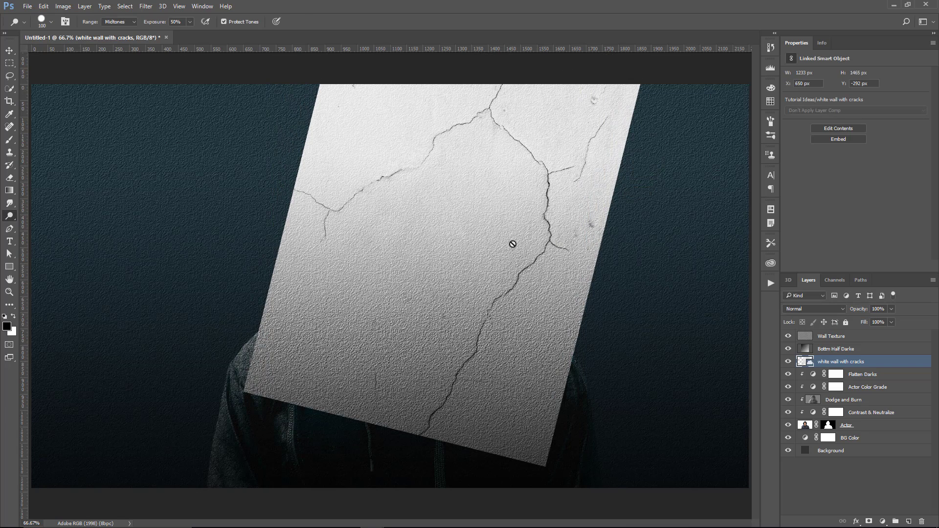
# - Move the cracked wall layer above Wall Texture and put a white Solid Color fill layer directly beneath it
pyautogui.moveTo(810, 364); pyautogui.dragTo(817, 335)
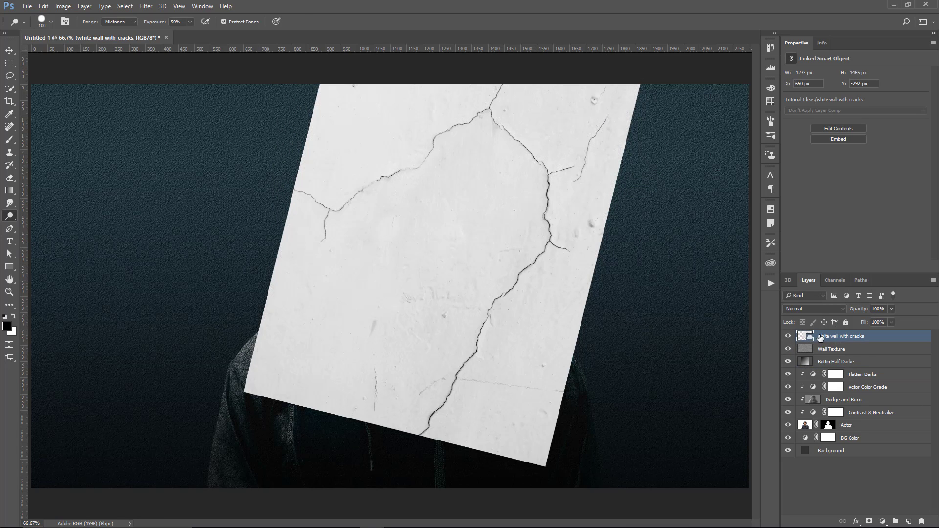
pyautogui.click(882, 522)
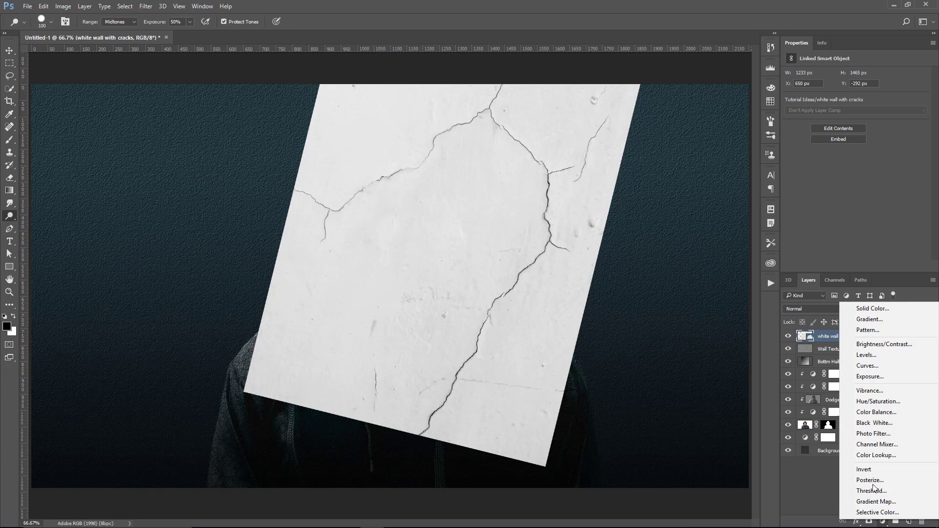
pyautogui.click(876, 313)
pyautogui.click(282, 325)
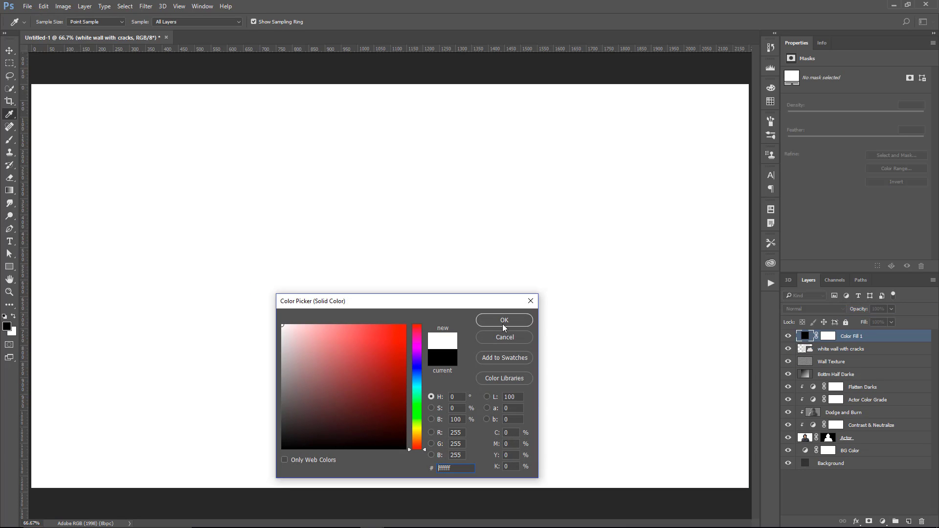
pyautogui.click(504, 320)
pyautogui.moveTo(804, 337); pyautogui.dragTo(810, 358)
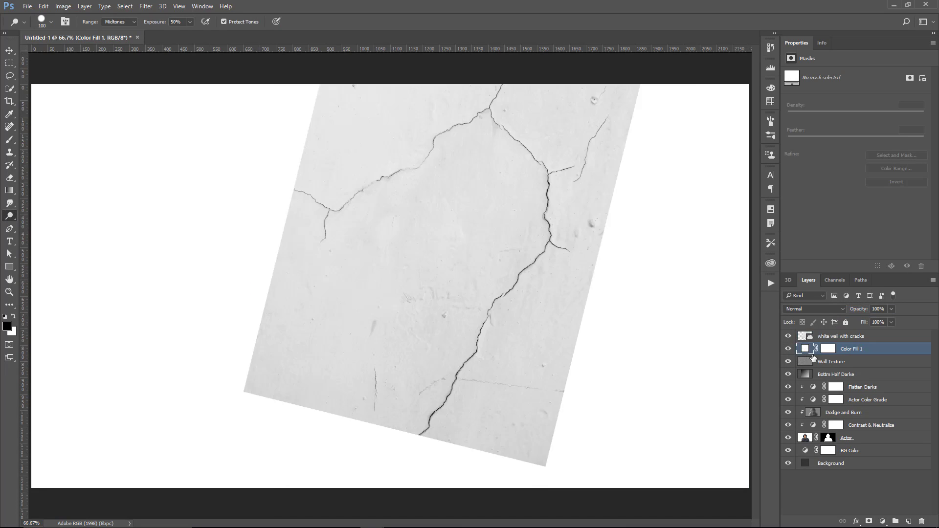
pyautogui.click(827, 342)
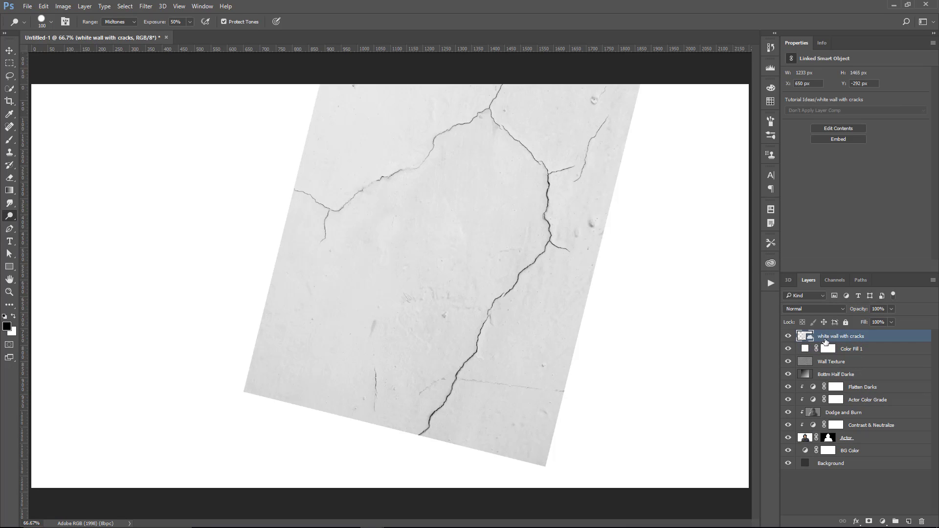
# - Review the individual color channels of the cracked wall and duplicate the Blue channel
pyautogui.click(836, 280)
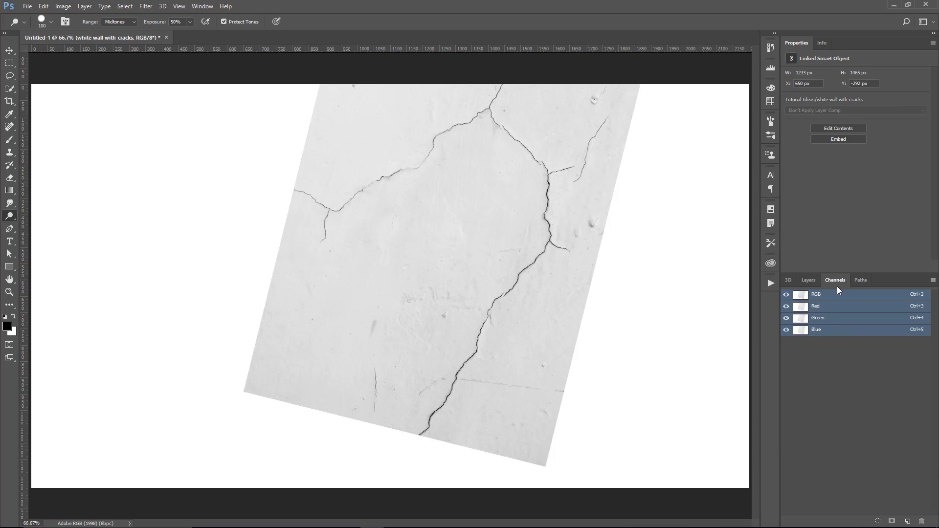
pyautogui.click(817, 330)
pyautogui.click(826, 312)
pyautogui.hotkey('ctrl', '5')
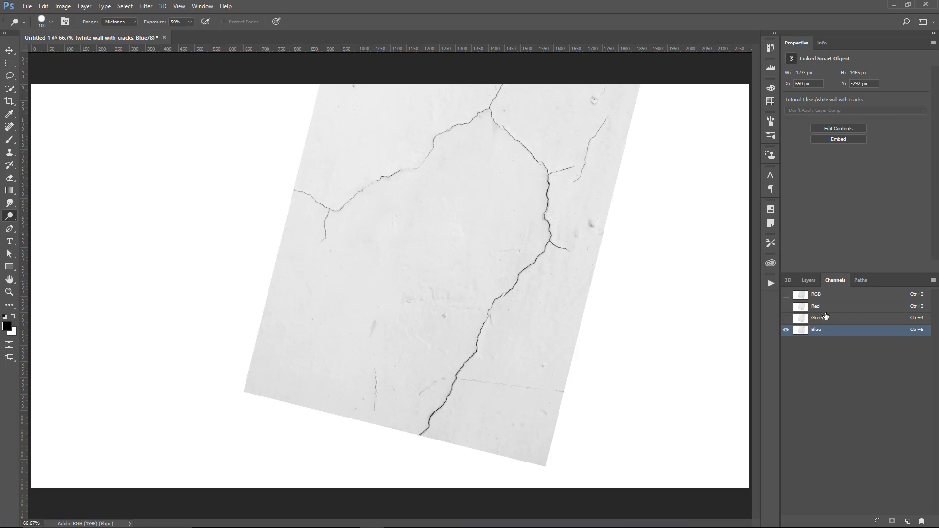
pyautogui.click(825, 312)
pyautogui.click(821, 330)
pyautogui.moveTo(798, 336); pyautogui.dragTo(907, 521)
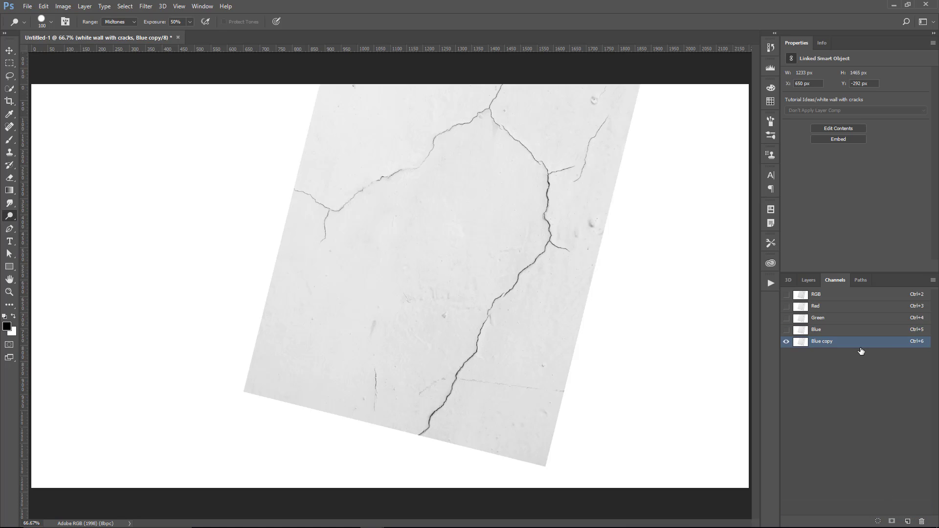
# - Apply Levels of 102, 0.47 and 198 to the Blue copy channel to isolate the cracks, and invert the channel
pyautogui.click(71, 9)
pyautogui.moveTo(78, 30)
pyautogui.click(257, 41)
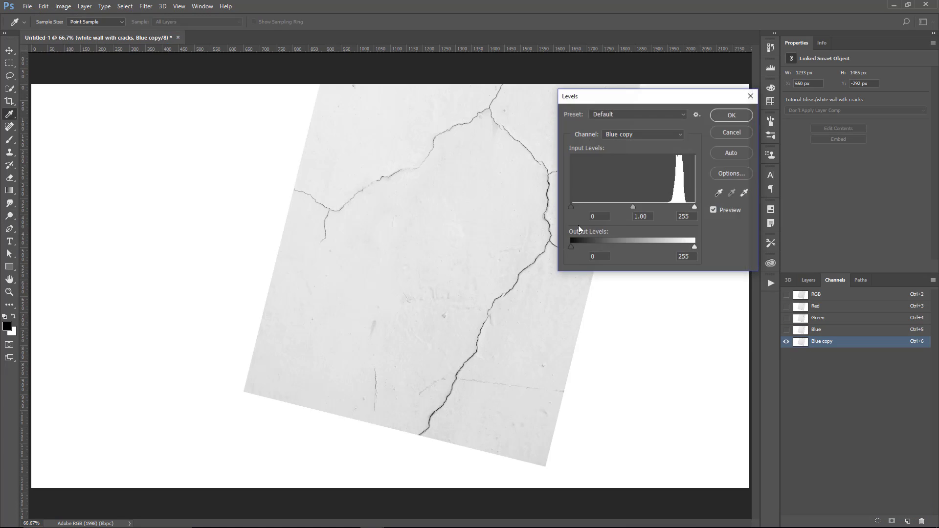
pyautogui.moveTo(617, 101); pyautogui.dragTo(680, 111)
pyautogui.moveTo(754, 219); pyautogui.dragTo(730, 221)
pyautogui.moveTo(635, 217); pyautogui.dragTo(712, 215)
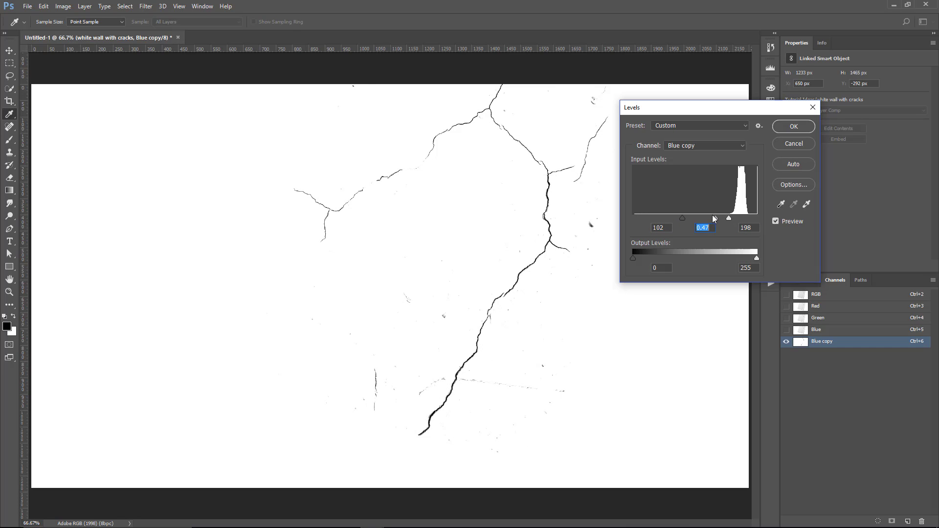
pyautogui.click(783, 126)
pyautogui.press('o')
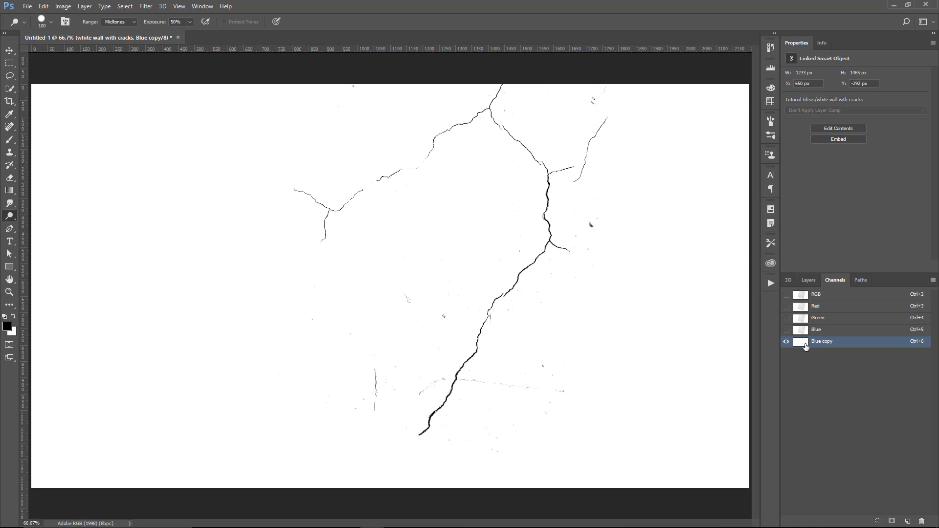
pyautogui.hotkey('ctrl', 'i')
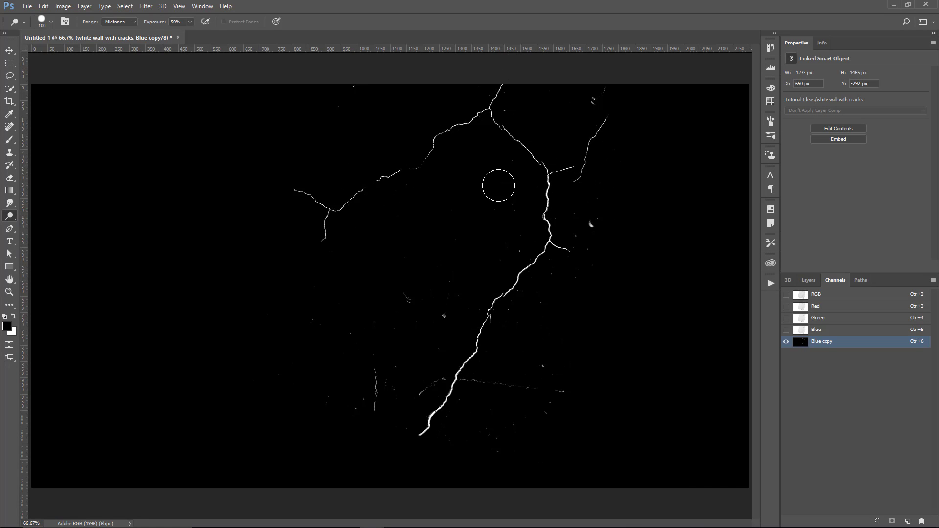
# - Lasso the stray specks around the main cracks in Blue copy, fill those areas with black and deselect
pyautogui.click(9, 75)
pyautogui.moveTo(627, 153)
pyautogui.mouseDown()
pyautogui.moveTo(559, 210)
pyautogui.moveTo(586, 258)
pyautogui.moveTo(520, 291)
pyautogui.moveTo(437, 436)
pyautogui.moveTo(514, 474)
pyautogui.moveTo(584, 441)
pyautogui.moveTo(681, 202)
pyautogui.moveTo(648, 166)
pyautogui.mouseUp()
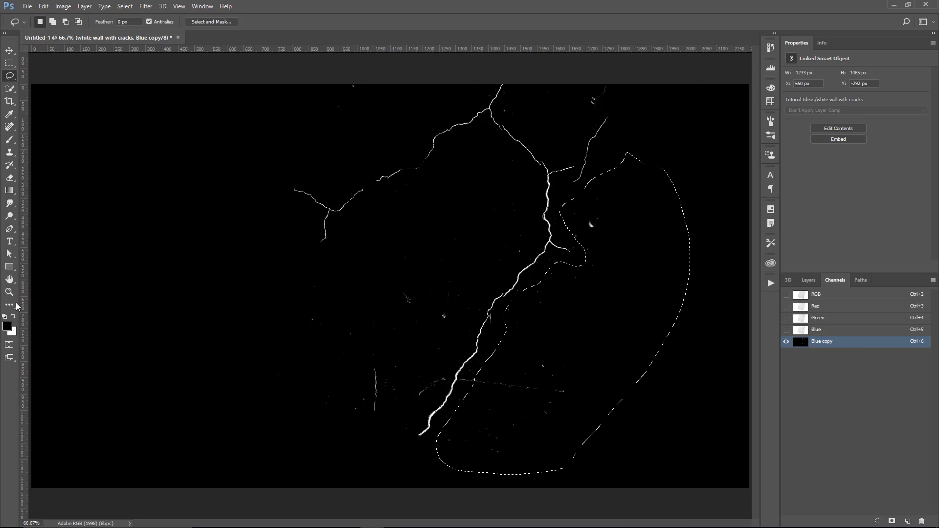
pyautogui.hotkey('alt', 'BackSpace')
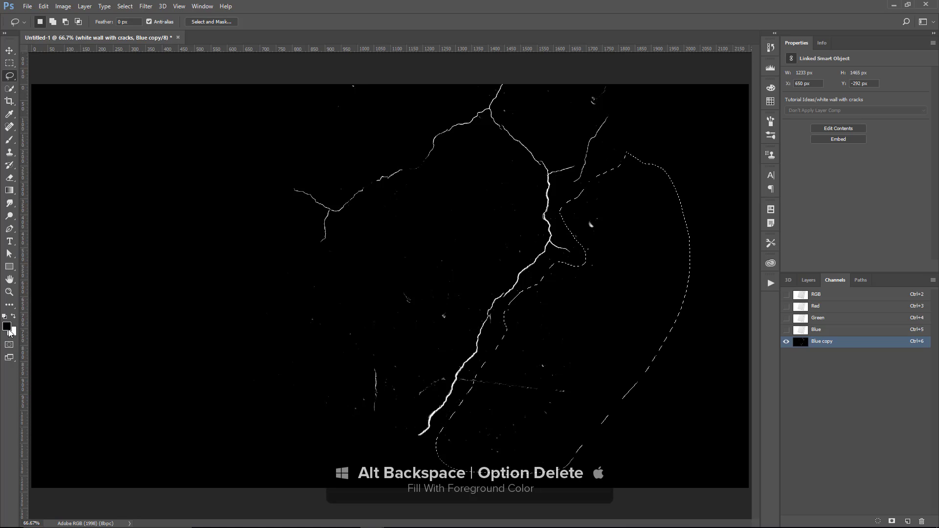
pyautogui.moveTo(286, 277)
pyautogui.mouseDown()
pyautogui.moveTo(334, 258)
pyautogui.moveTo(386, 199)
pyautogui.moveTo(478, 151)
pyautogui.moveTo(508, 166)
pyautogui.moveTo(529, 249)
pyautogui.moveTo(487, 286)
pyautogui.moveTo(444, 388)
pyautogui.moveTo(383, 442)
pyautogui.moveTo(309, 377)
pyautogui.moveTo(285, 327)
pyautogui.moveTo(383, 252)
pyautogui.mouseUp()
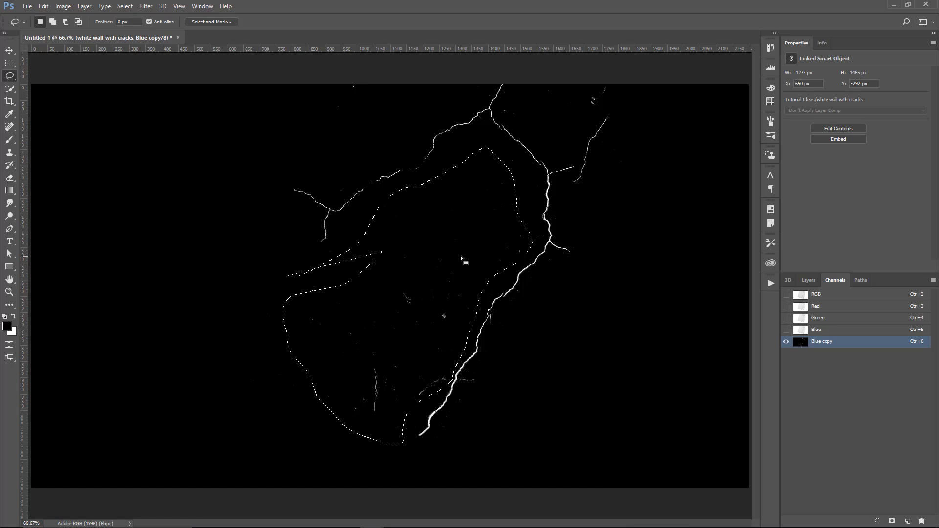
pyautogui.moveTo(477, 73)
pyautogui.mouseDown()
pyautogui.moveTo(339, 195)
pyautogui.moveTo(303, 115)
pyautogui.moveTo(427, 50)
pyautogui.moveTo(505, 105)
pyautogui.moveTo(501, 113)
pyautogui.moveTo(529, 137)
pyautogui.moveTo(553, 143)
pyautogui.moveTo(621, 100)
pyautogui.moveTo(627, 78)
pyautogui.moveTo(548, 78)
pyautogui.mouseUp()
pyautogui.moveTo(549, 270)
pyautogui.mouseDown()
pyautogui.moveTo(510, 299)
pyautogui.moveTo(474, 368)
pyautogui.moveTo(459, 376)
pyautogui.moveTo(459, 414)
pyautogui.moveTo(541, 398)
pyautogui.moveTo(630, 305)
pyautogui.moveTo(612, 266)
pyautogui.mouseUp()
pyautogui.hotkey('ctrl', 'd')
# - Load the Blue copy cracks as a selection on the RGB composite and delete the white fill and cracked wall layers
pyautogui.keyDown('ctrl'); pyautogui.click(801, 345); pyautogui.keyUp('ctrl')
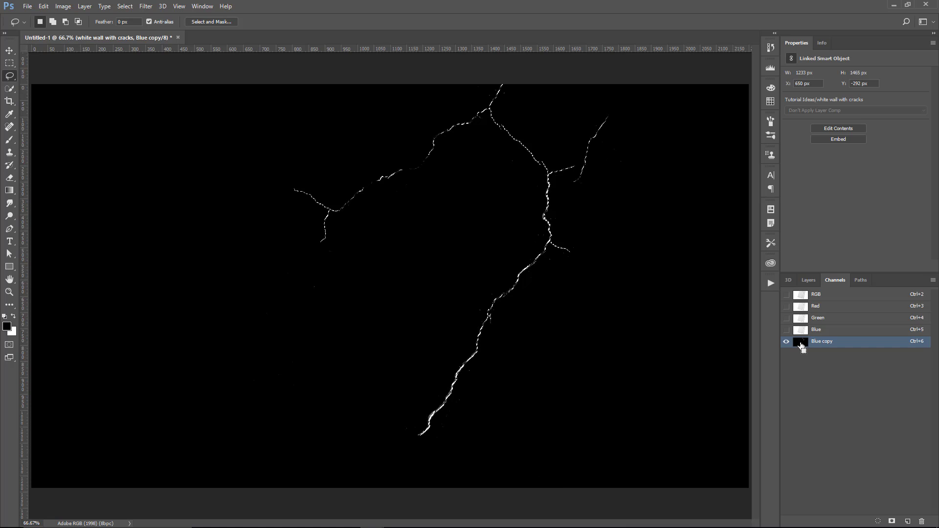
pyautogui.click(816, 295)
pyautogui.click(808, 280)
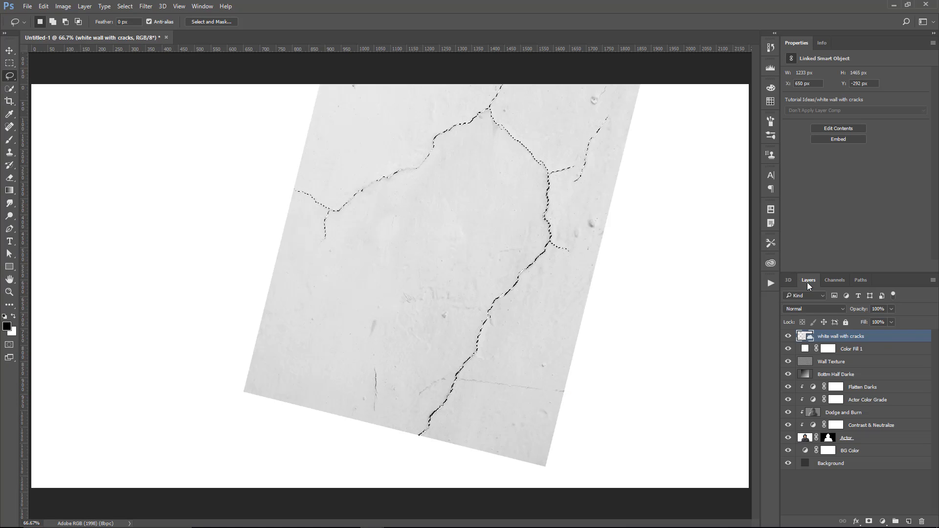
pyautogui.moveTo(805, 349); pyautogui.dragTo(921, 520)
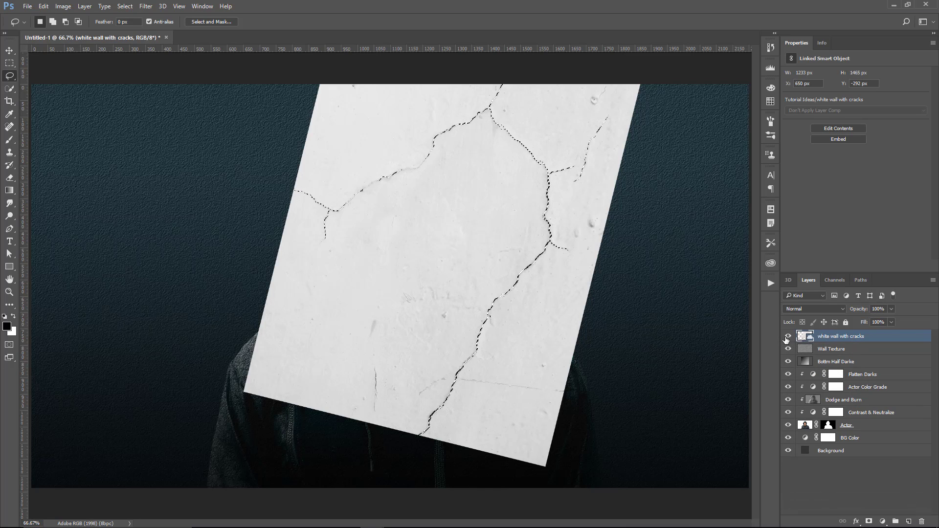
pyautogui.moveTo(803, 340); pyautogui.dragTo(923, 523)
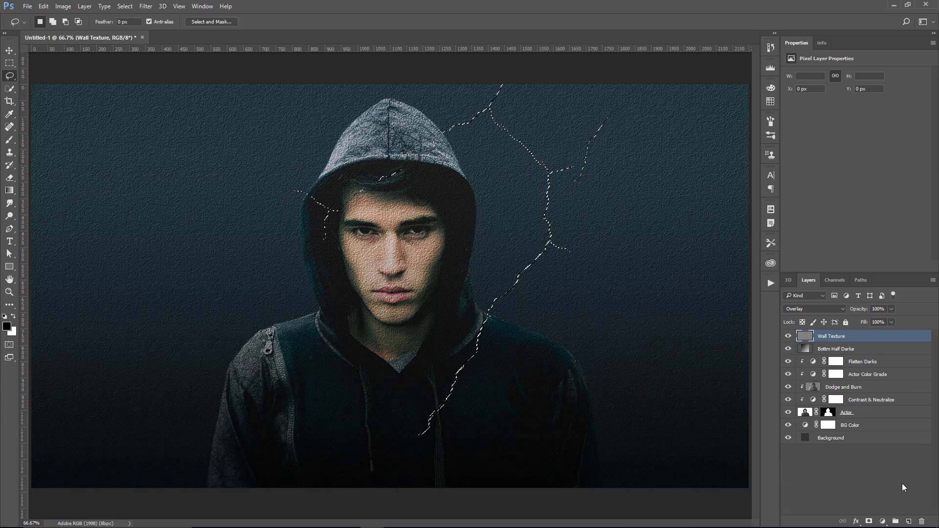
# - Create a black (#000000) Solid Color fill layer above Wall Texture from the crack selection
pyautogui.click(882, 521)
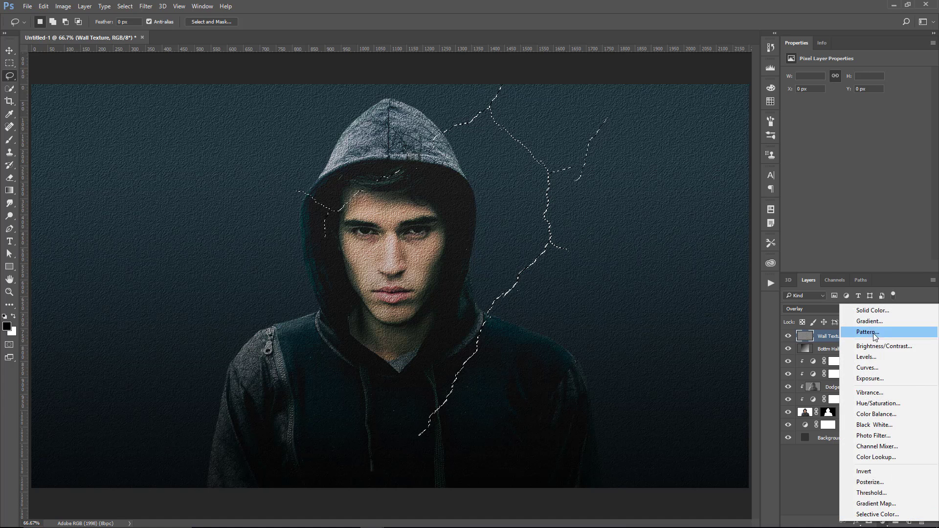
pyautogui.click(871, 310)
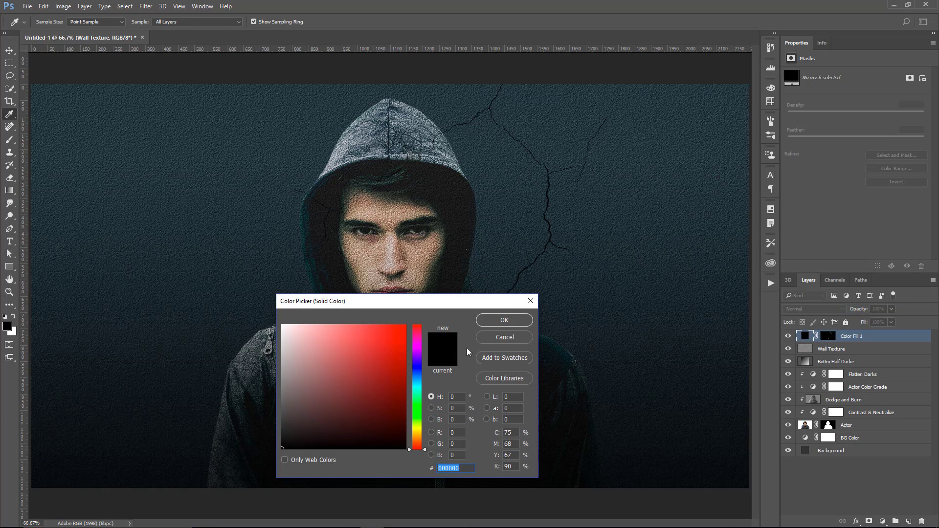
pyautogui.click(513, 321)
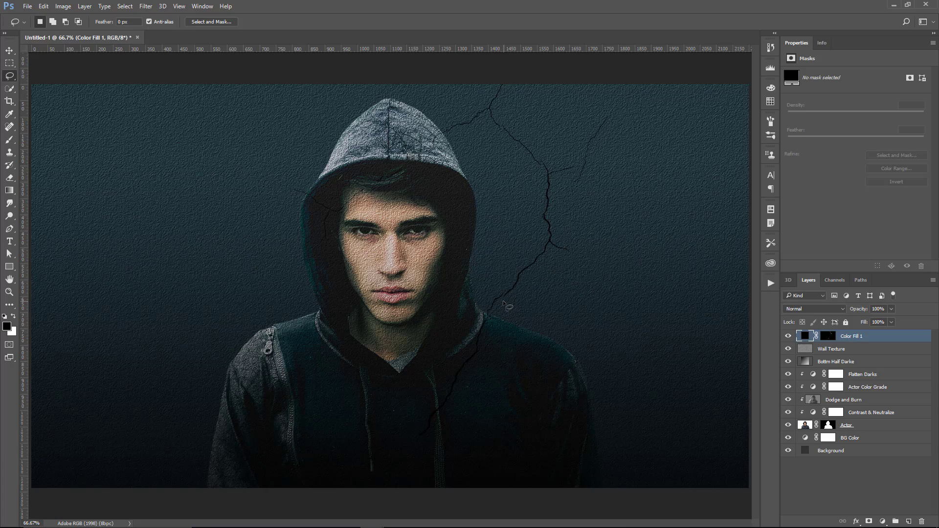
# - Set the Fill Opacity of the Color Fill 1 crack layer to 0% in its blending options
pyautogui.scroll(5, 509, 305)
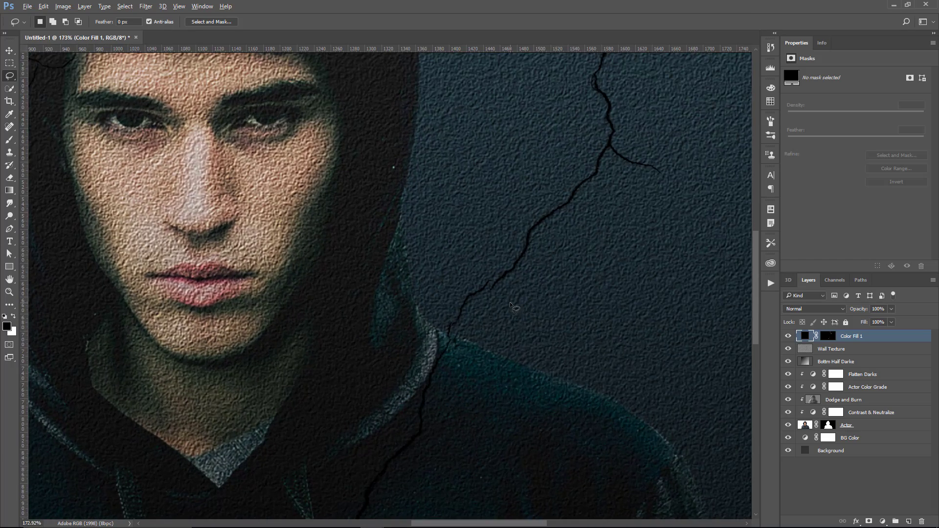
pyautogui.doubleClick(894, 339)
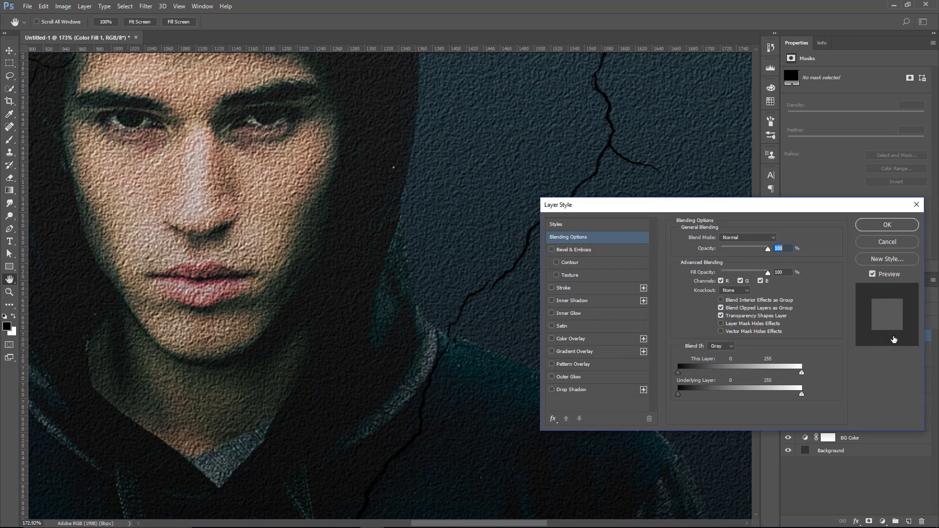
pyautogui.moveTo(623, 208); pyautogui.dragTo(724, 102)
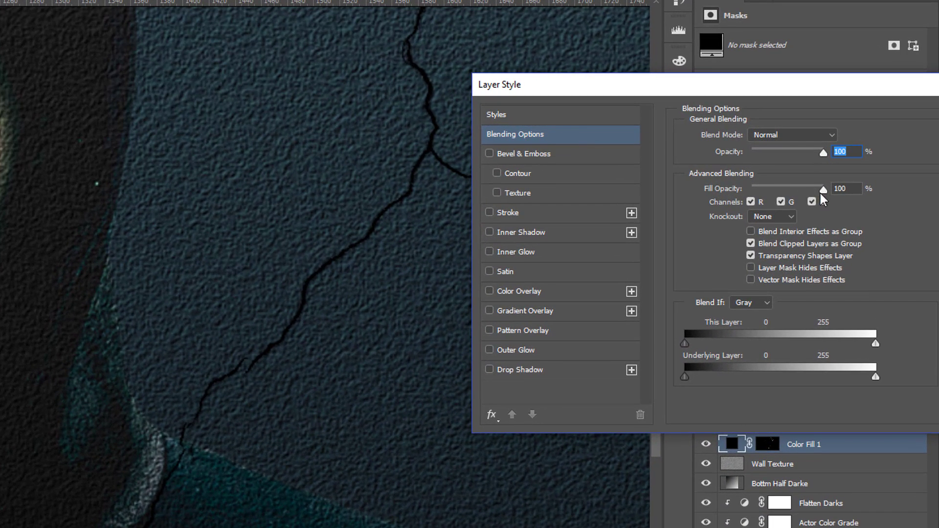
pyautogui.moveTo(829, 186); pyautogui.dragTo(706, 201)
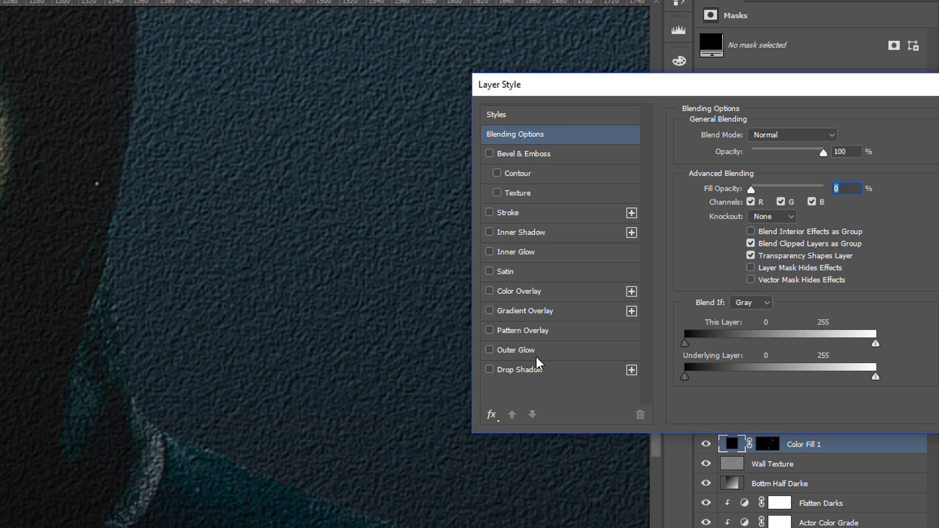
# - Add a Bevel & Emboss to the crack layer with default settings, direction Down, angle 129° and altitude 16°
pyautogui.click(521, 162)
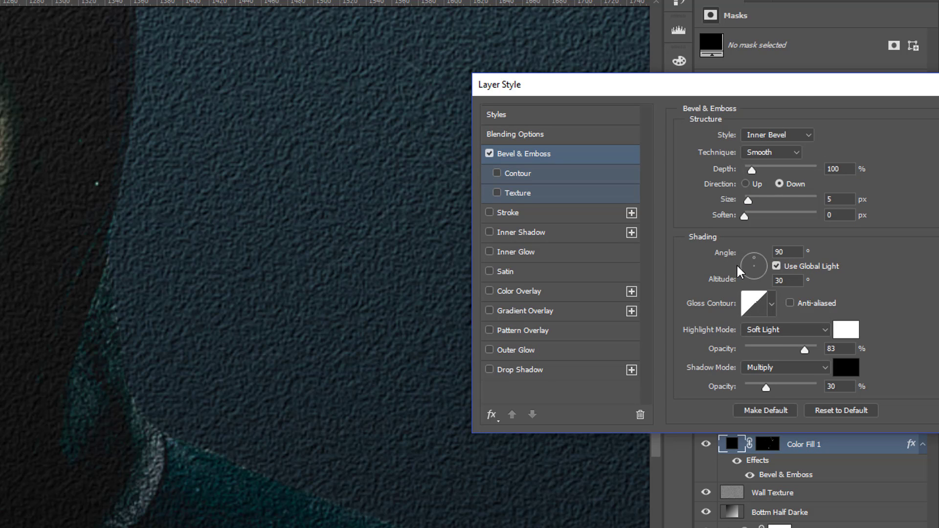
pyautogui.click(834, 411)
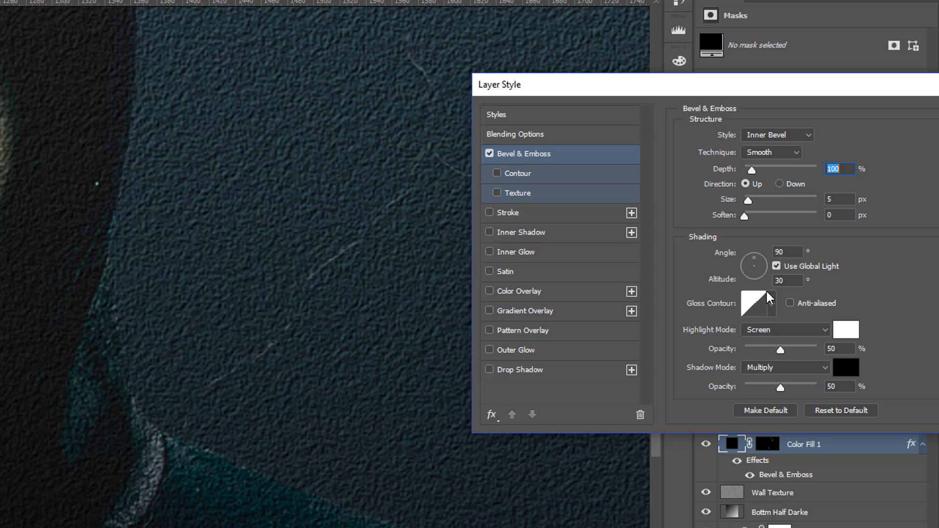
pyautogui.click(779, 184)
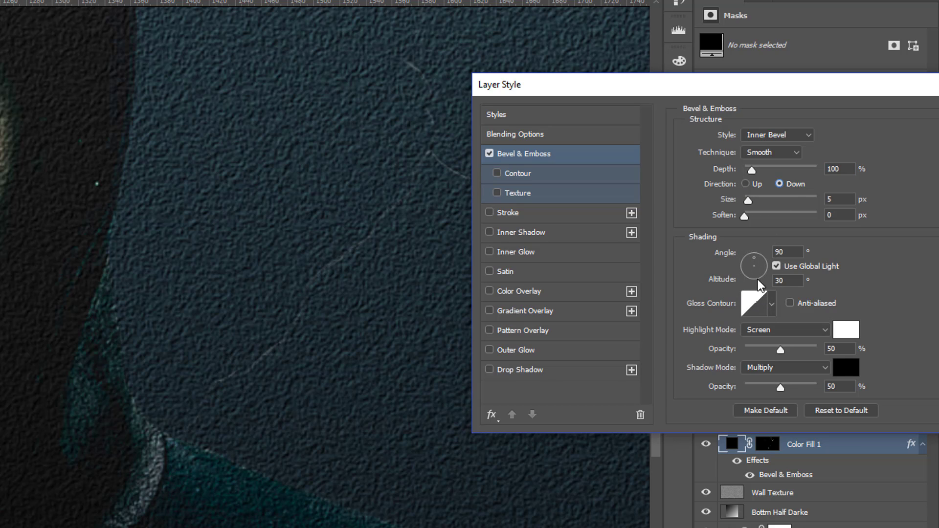
pyautogui.click(749, 258)
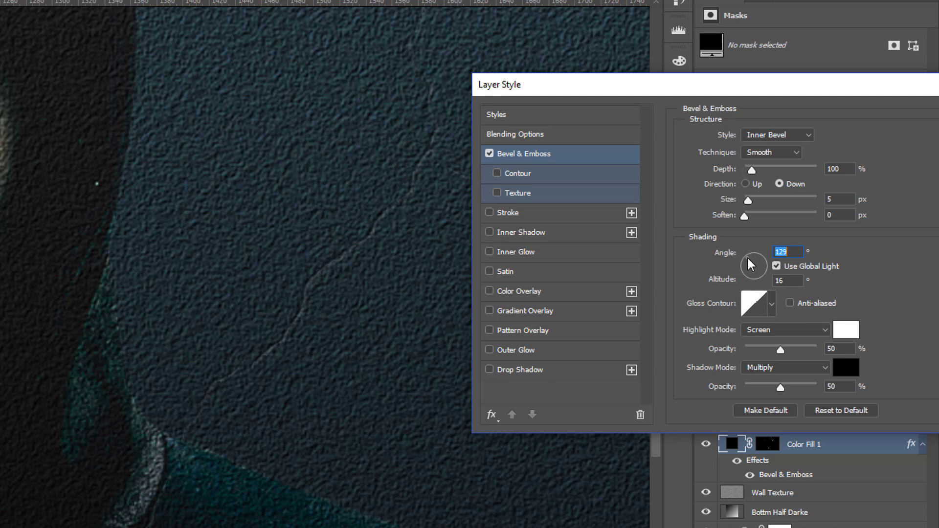
# - Set the bevel's shadow opacity to 83%, its highlight mode to Overlay and its highlight opacity to 100%
pyautogui.moveTo(781, 387)
pyautogui.mouseDown()
pyautogui.moveTo(813, 388)
pyautogui.moveTo(789, 389)
pyautogui.moveTo(800, 389)
pyautogui.mouseUp()
pyautogui.click(776, 330)
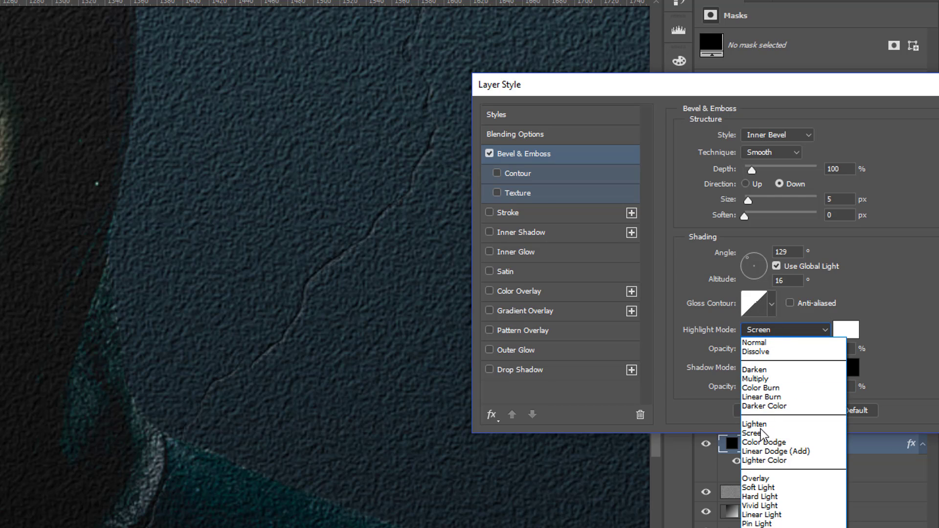
pyautogui.click(760, 488)
pyautogui.click(789, 329)
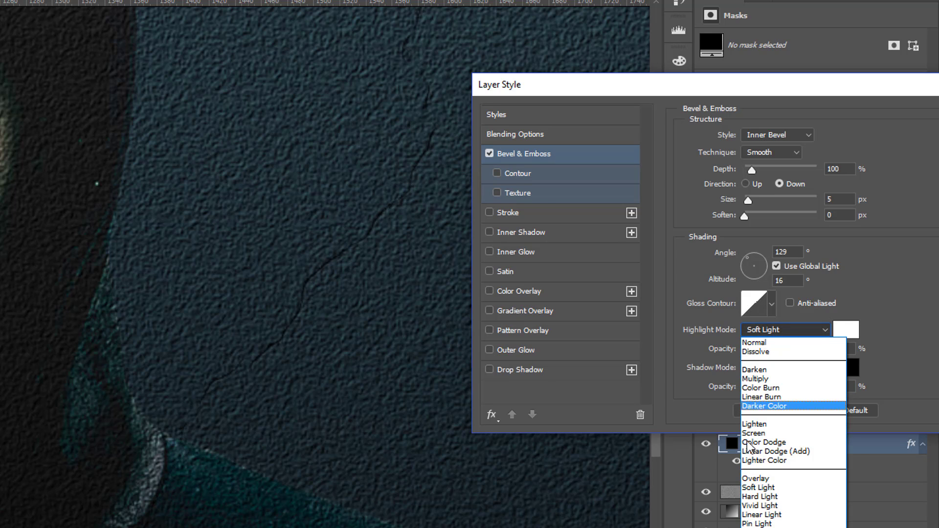
pyautogui.click(763, 479)
pyautogui.moveTo(781, 350); pyautogui.dragTo(868, 354)
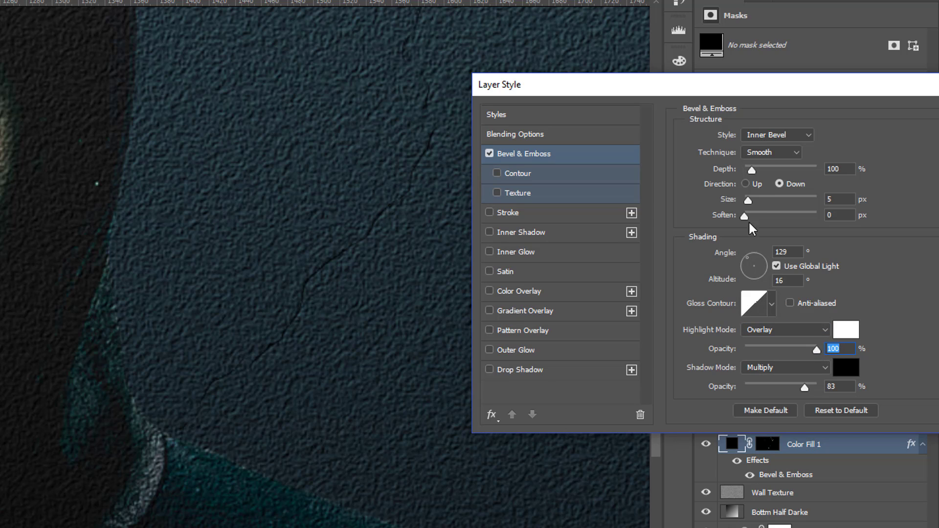
# - Refine the crack bevel to size 2 px, depth 396%, highlight opacity 75% and shadow opacity 73%, and apply the style
pyautogui.moveTo(748, 201); pyautogui.dragTo(751, 201)
pyautogui.moveTo(750, 202); pyautogui.dragTo(746, 201)
pyautogui.moveTo(752, 170); pyautogui.dragTo(774, 176)
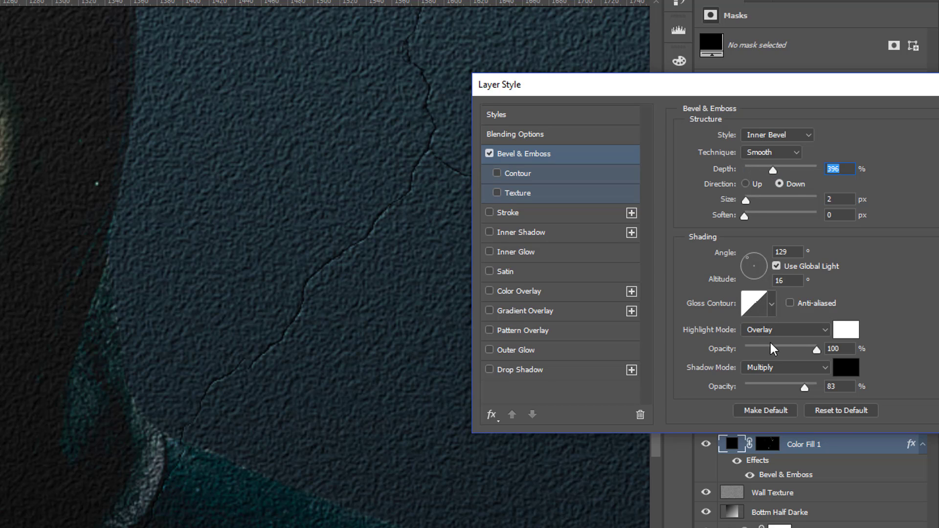
pyautogui.moveTo(817, 350)
pyautogui.mouseDown()
pyautogui.moveTo(785, 355)
pyautogui.moveTo(800, 353)
pyautogui.mouseUp()
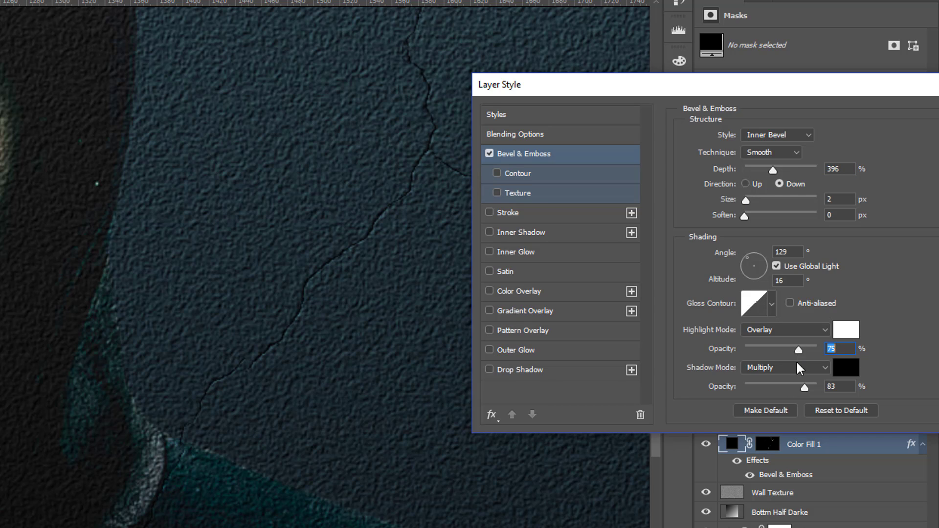
pyautogui.moveTo(804, 387); pyautogui.dragTo(783, 388)
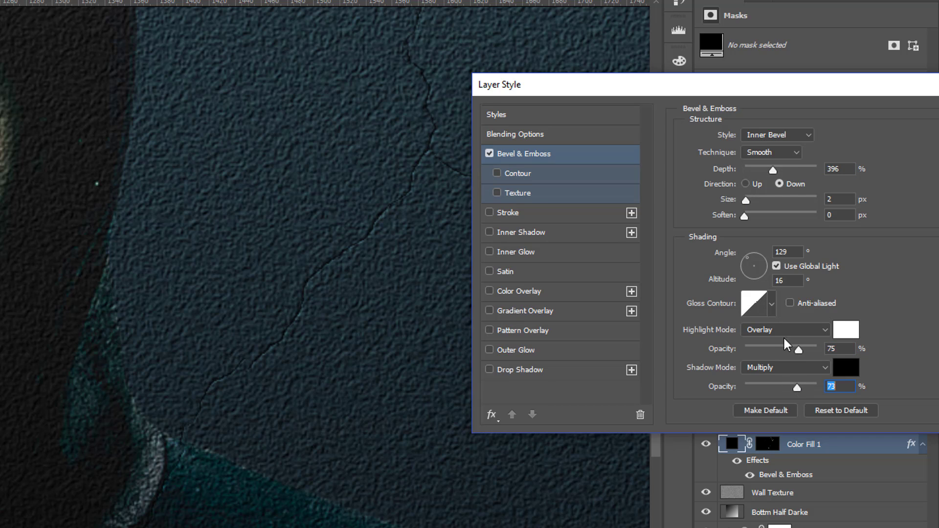
pyautogui.moveTo(739, 88); pyautogui.dragTo(422, 88)
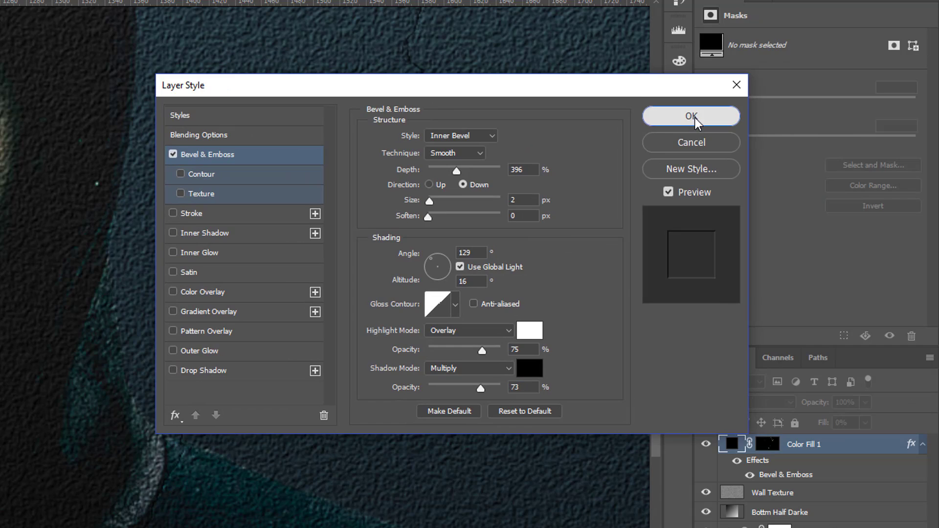
pyautogui.click(693, 118)
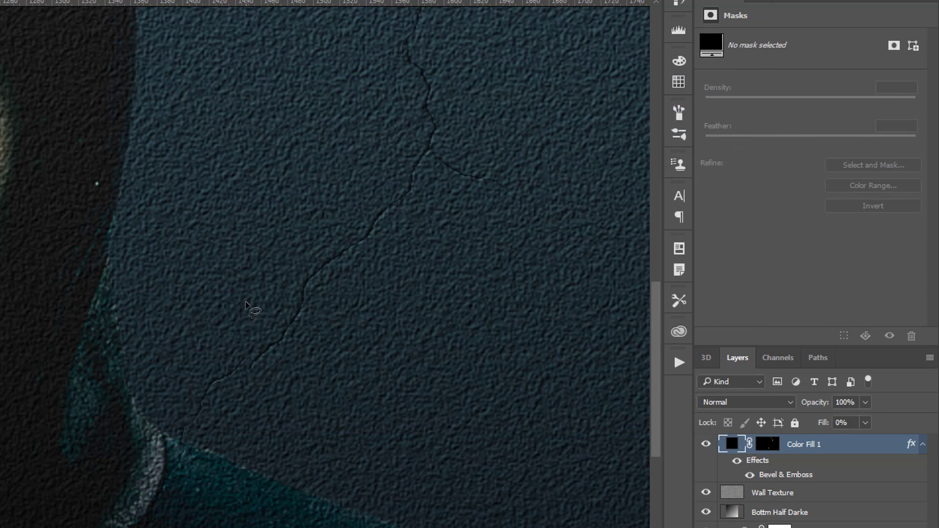
# - Strengthen the Color Fill 1 bevel with size 3 px, highlight opacity 89% and shadow opacity 84%
pyautogui.scroll(-4, 243, 297)
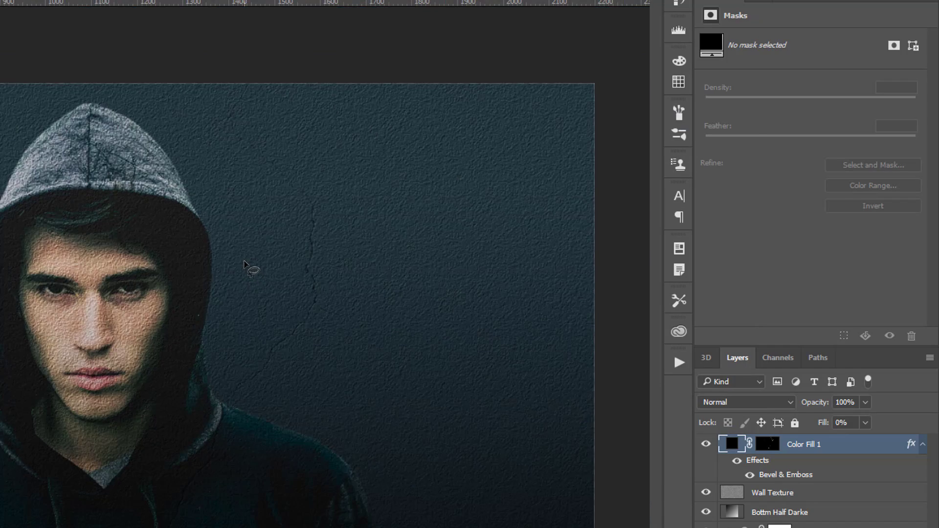
pyautogui.scroll(1, 291, 286)
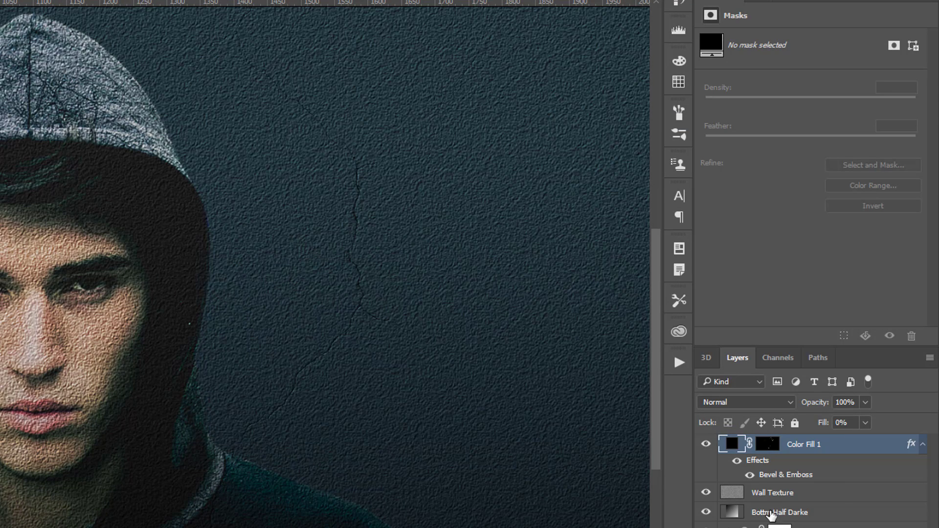
pyautogui.doubleClick(805, 477)
pyautogui.moveTo(307, 87); pyautogui.dragTo(613, 109)
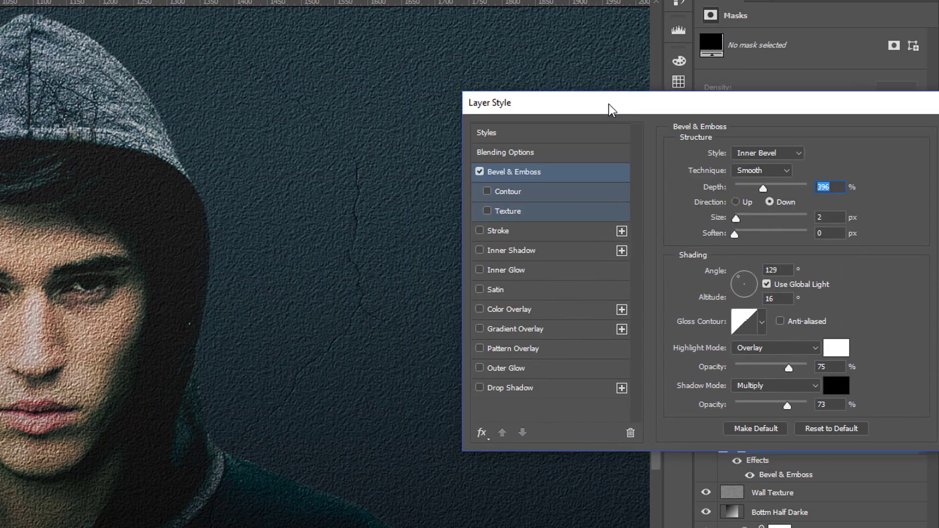
pyautogui.moveTo(736, 219); pyautogui.dragTo(738, 219)
pyautogui.moveTo(785, 407); pyautogui.dragTo(808, 407)
pyautogui.moveTo(785, 367); pyautogui.dragTo(800, 368)
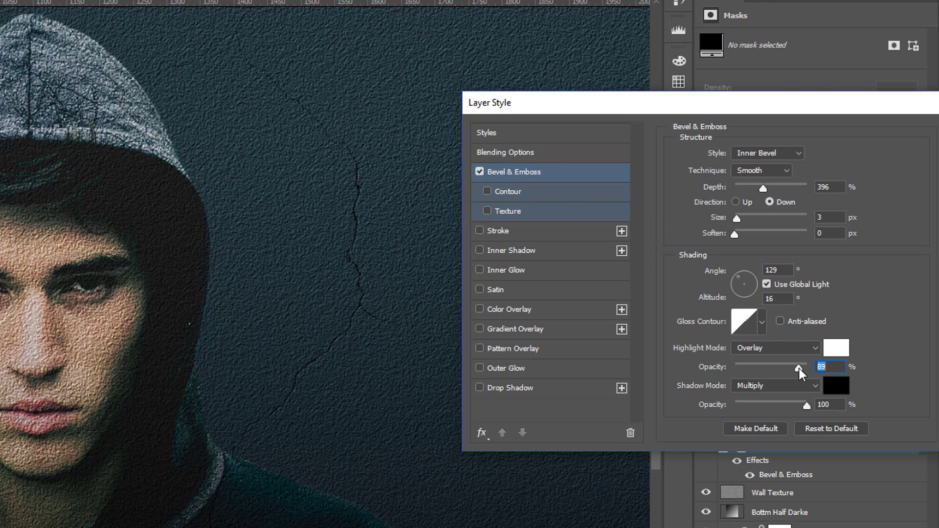
pyautogui.moveTo(737, 103); pyautogui.dragTo(684, 53)
pyautogui.moveTo(753, 356); pyautogui.dragTo(741, 357)
pyautogui.click(903, 83)
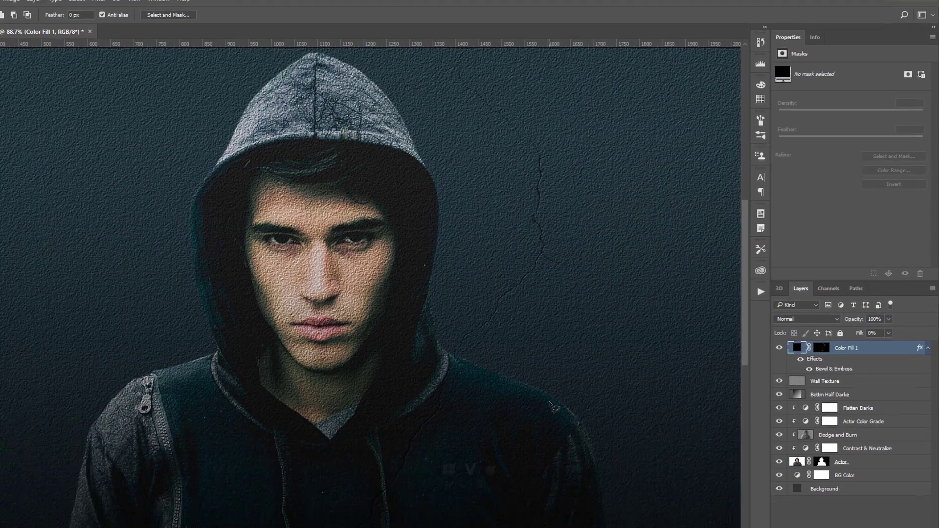
# - Move the cracks up beside the hooded man and rotate them about 17.5° counterclockwise
pyautogui.press('v')
pyautogui.moveTo(487, 411); pyautogui.dragTo(540, 318)
pyautogui.hotkey('ctrl', 't')
pyautogui.moveTo(616, 314); pyautogui.dragTo(624, 274)
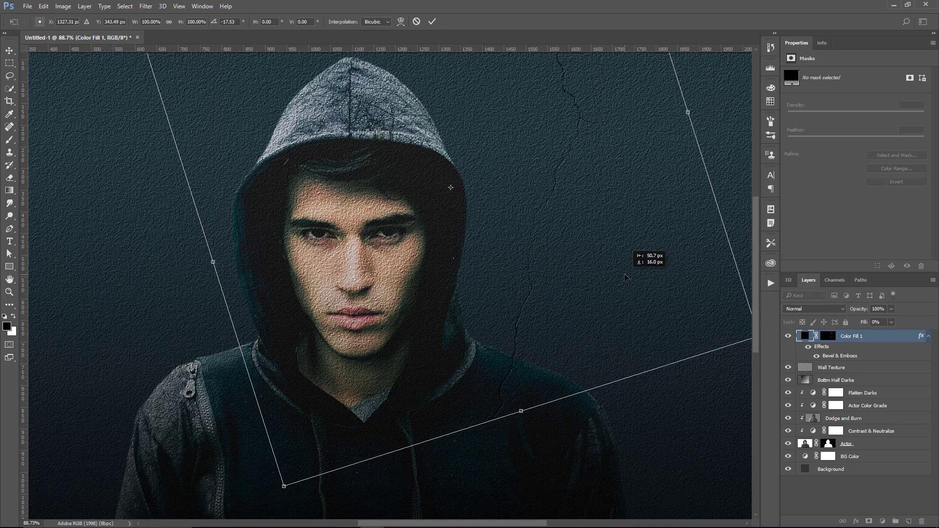
pyautogui.press('Return')
# - Apply Levels to the Color Fill 1 layer mask, lowering the white input and shifting the midtones to thicken the cracks
pyautogui.click(828, 336)
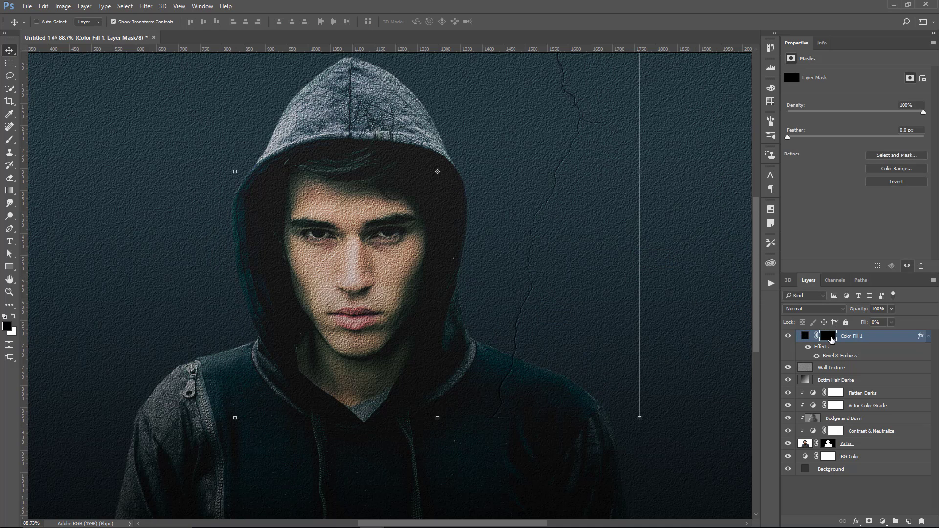
pyautogui.click(63, 6)
pyautogui.moveTo(82, 32)
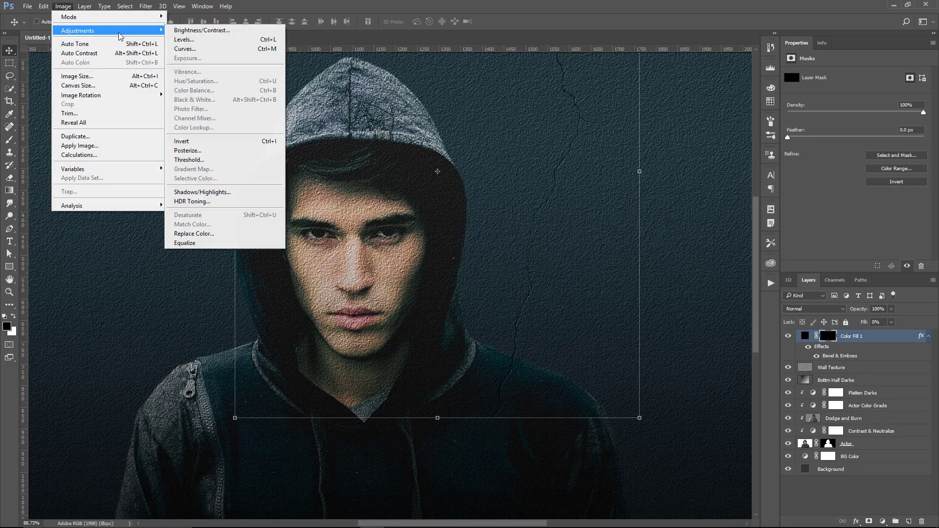
pyautogui.click(184, 41)
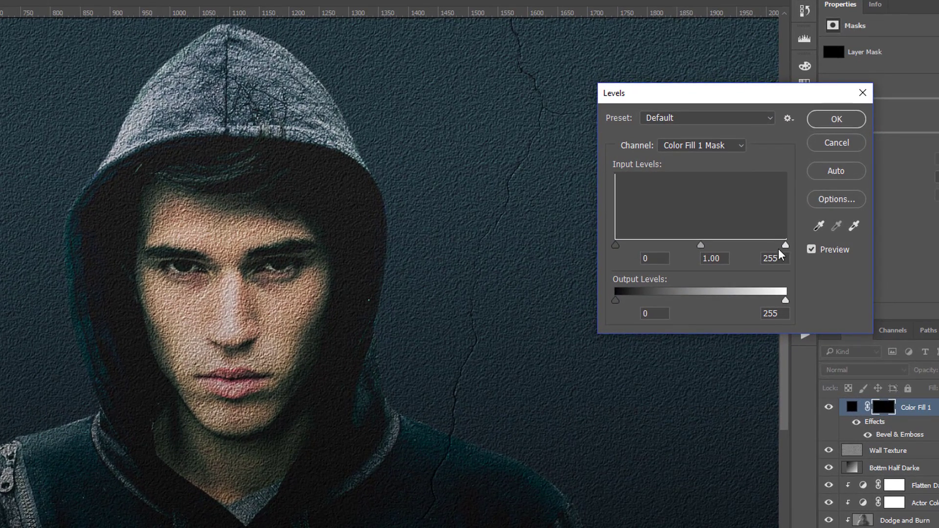
pyautogui.moveTo(785, 244); pyautogui.dragTo(710, 251)
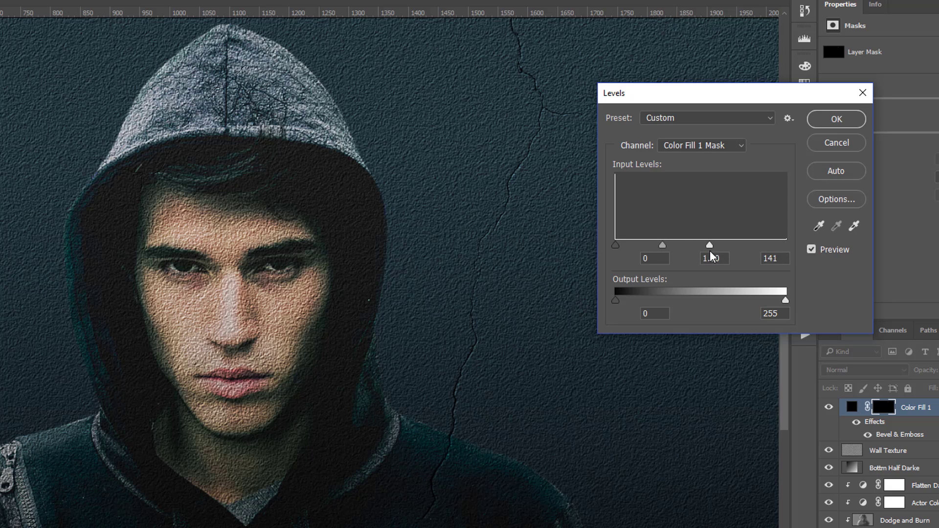
pyautogui.moveTo(640, 246); pyautogui.dragTo(628, 252)
pyautogui.click(827, 120)
pyautogui.hotkey('ctrl', 't')
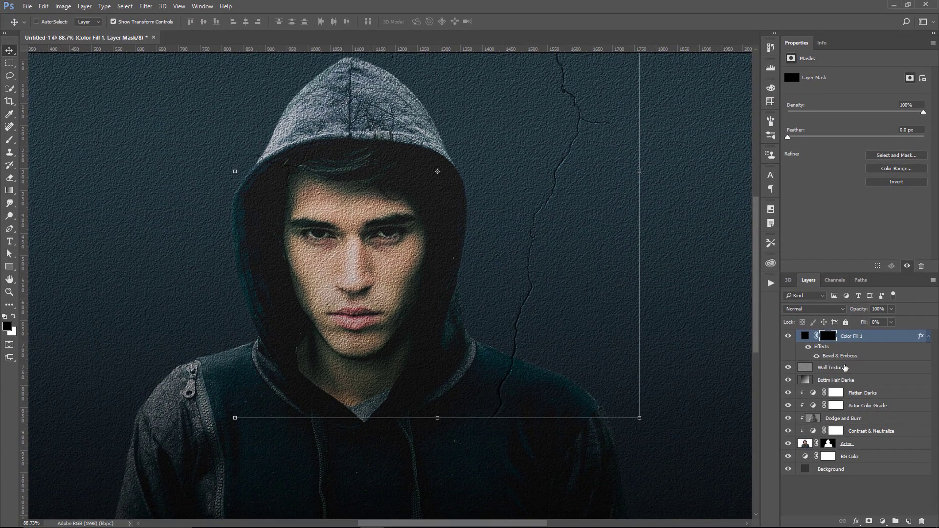
# - Set the crack layer's Bevel & Emboss highlight opacity to 100% and shadow opacity to 58%
pyautogui.doubleClick(841, 357)
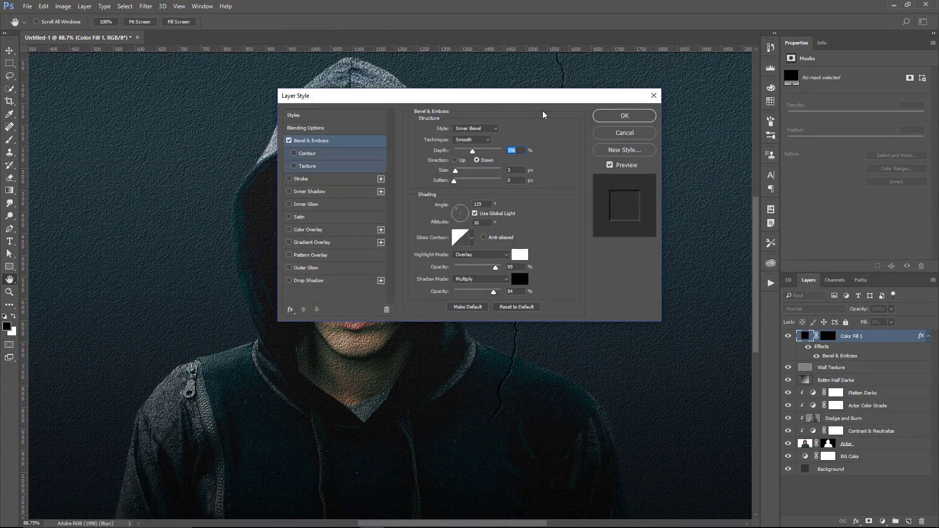
pyautogui.moveTo(564, 102); pyautogui.dragTo(363, 95)
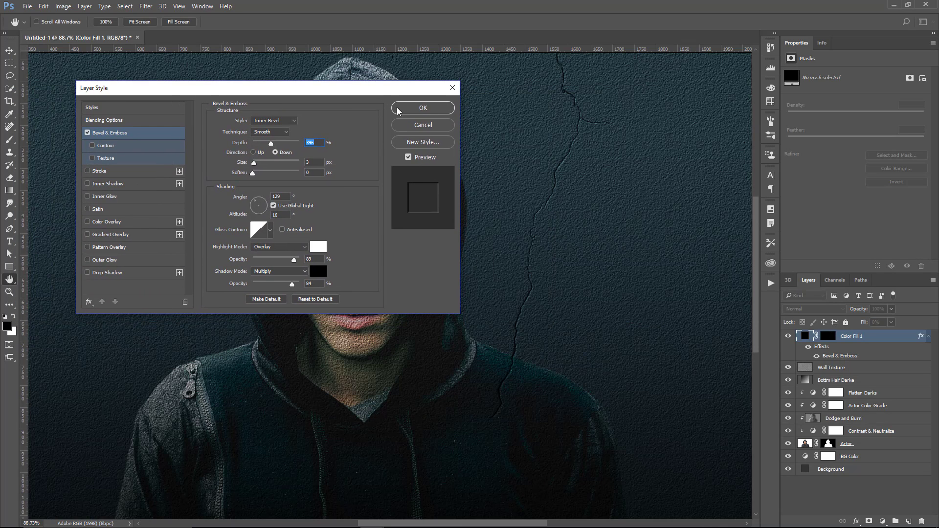
pyautogui.moveTo(292, 285)
pyautogui.mouseDown()
pyautogui.moveTo(268, 289)
pyautogui.moveTo(282, 293)
pyautogui.mouseUp()
pyautogui.moveTo(294, 260); pyautogui.dragTo(292, 263)
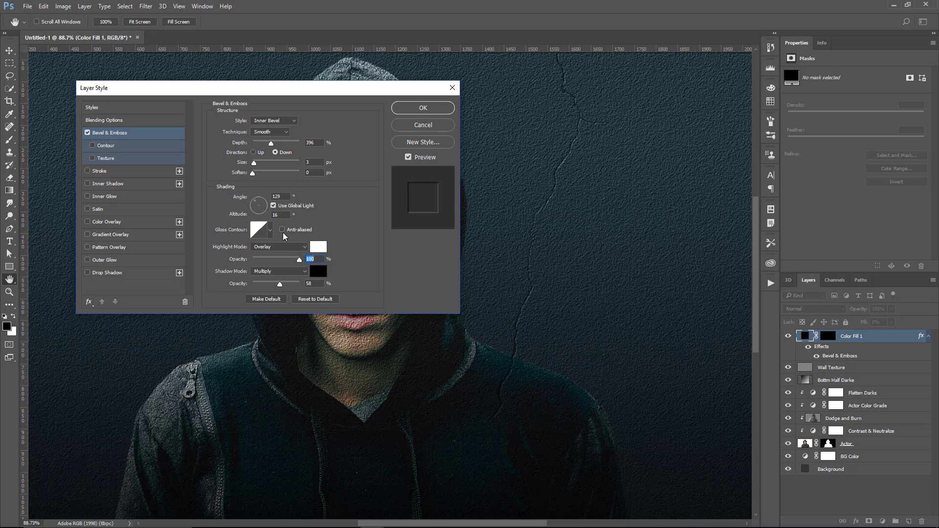
pyautogui.click(286, 248)
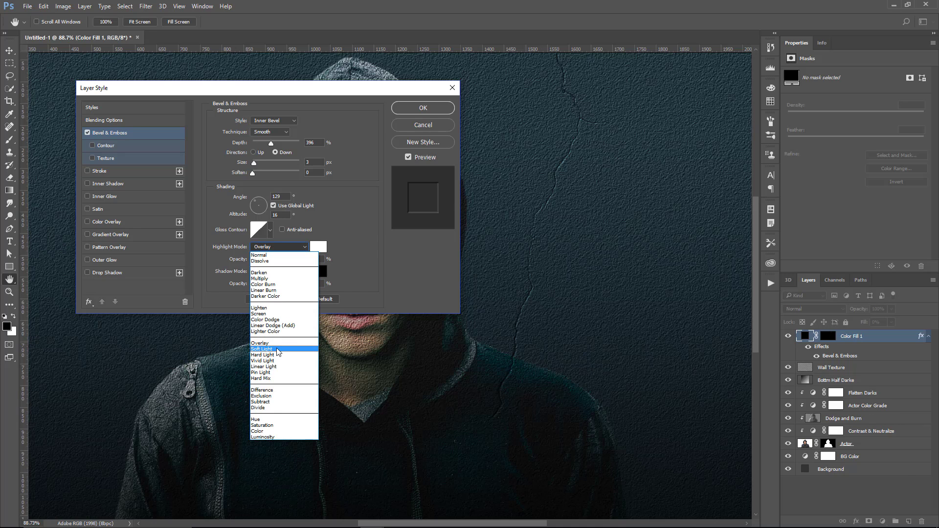
pyautogui.click(278, 350)
pyautogui.click(301, 248)
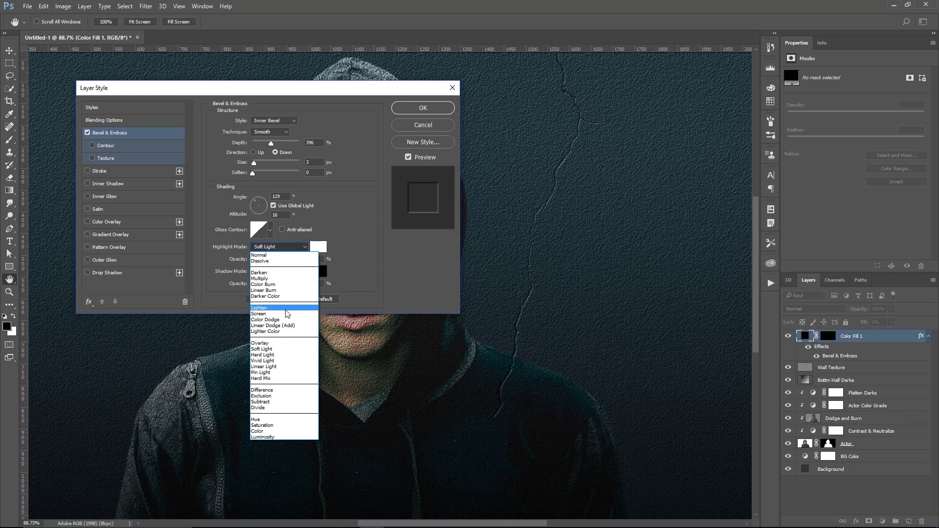
pyautogui.click(287, 343)
# - Reduce the crack bevel's highlight opacity to 68% and apply the layer style
pyautogui.moveTo(286, 259)
pyautogui.mouseDown()
pyautogui.moveTo(268, 262)
pyautogui.moveTo(285, 263)
pyautogui.mouseUp()
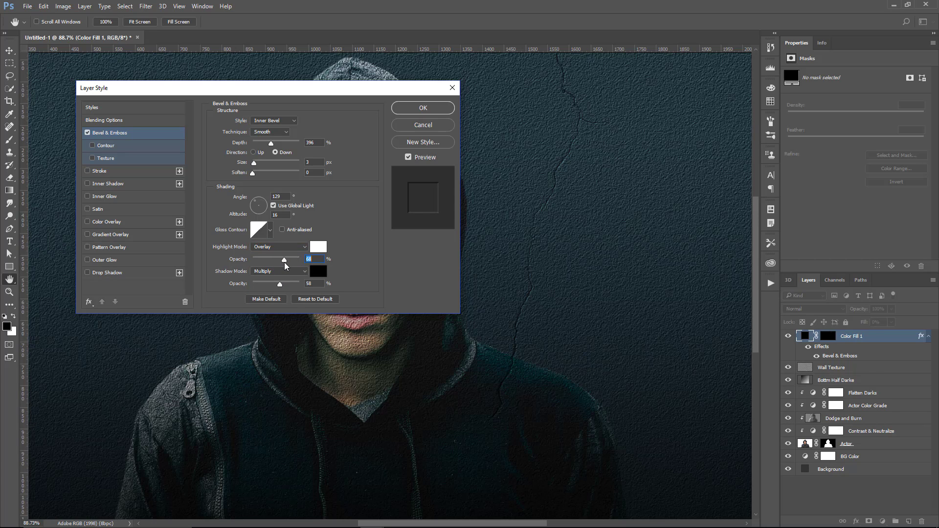
pyautogui.click(435, 111)
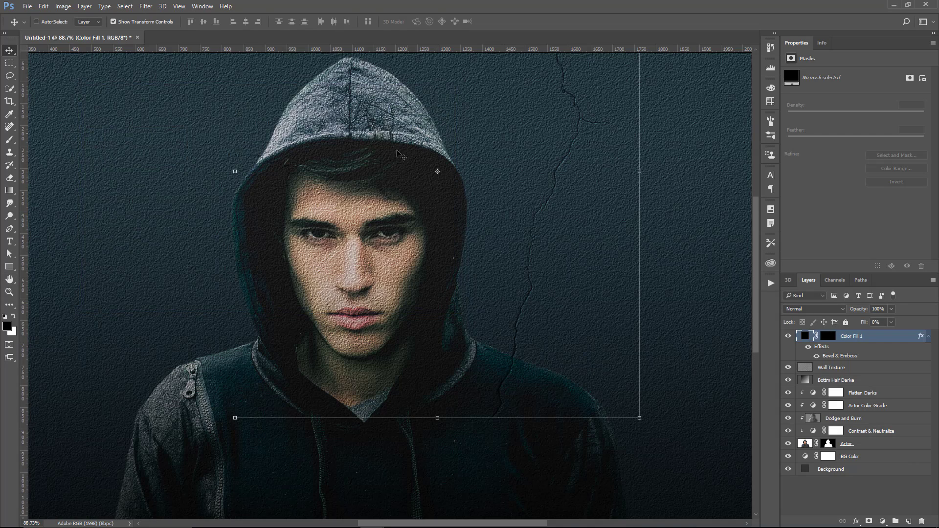
# - Collapse the effects of the Color Fill 1 layer and rename it Crack on Wall
pyautogui.doubleClick(9, 280)
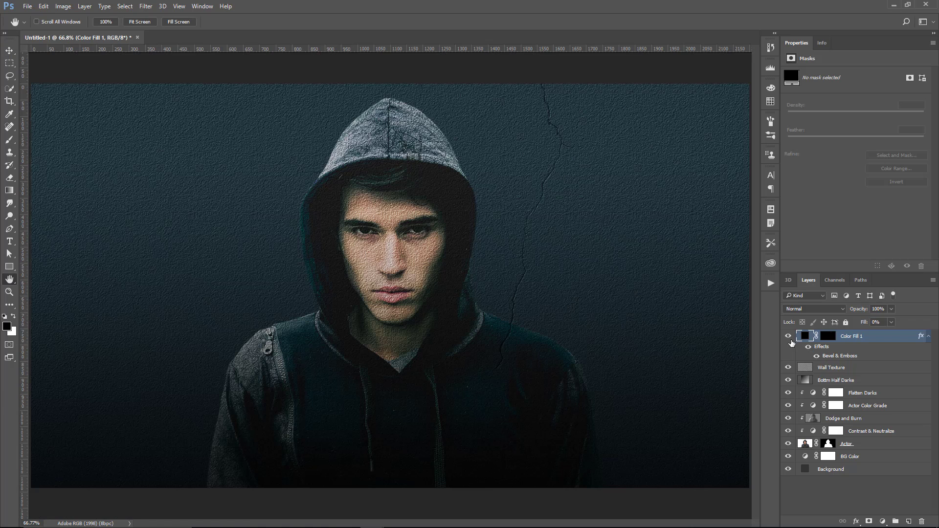
pyautogui.click(928, 336)
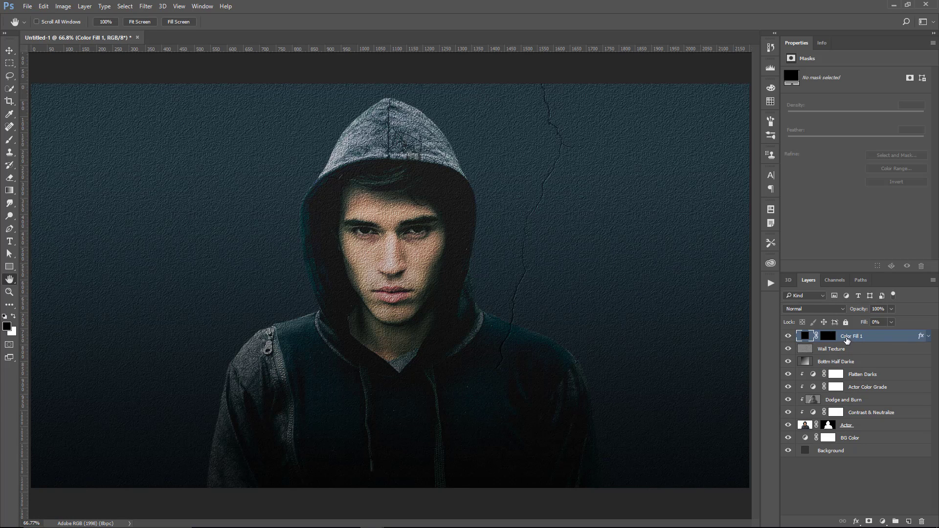
pyautogui.doubleClick(855, 337)
pyautogui.write('Crack on Wall')
pyautogui.press('Return')
# - Add a black Solid Color fill layer above the Crack on Wall layer
pyautogui.click(883, 522)
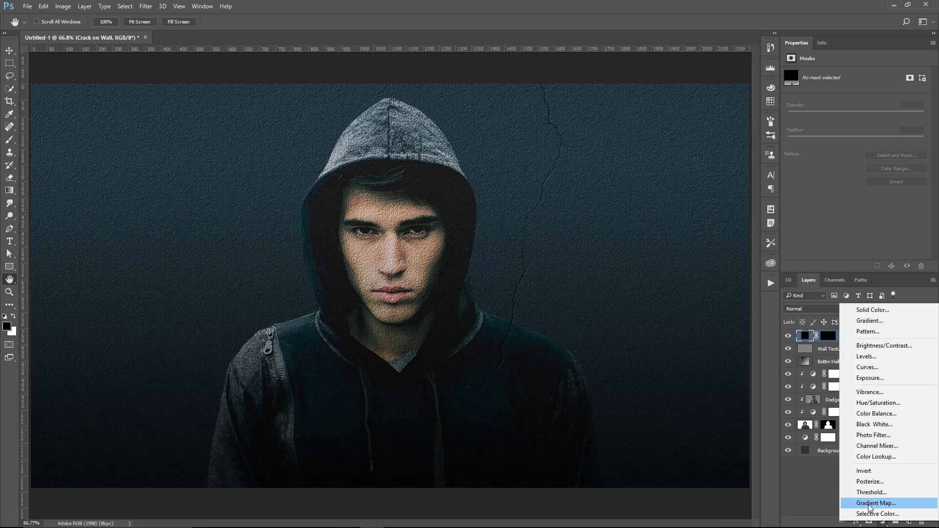
pyautogui.click(886, 311)
pyautogui.click(505, 320)
# - Select an ellipse spanning the whole canvas, fill it with black on the new fill layer's mask, and deselect
pyautogui.click(9, 63)
pyautogui.click(47, 74)
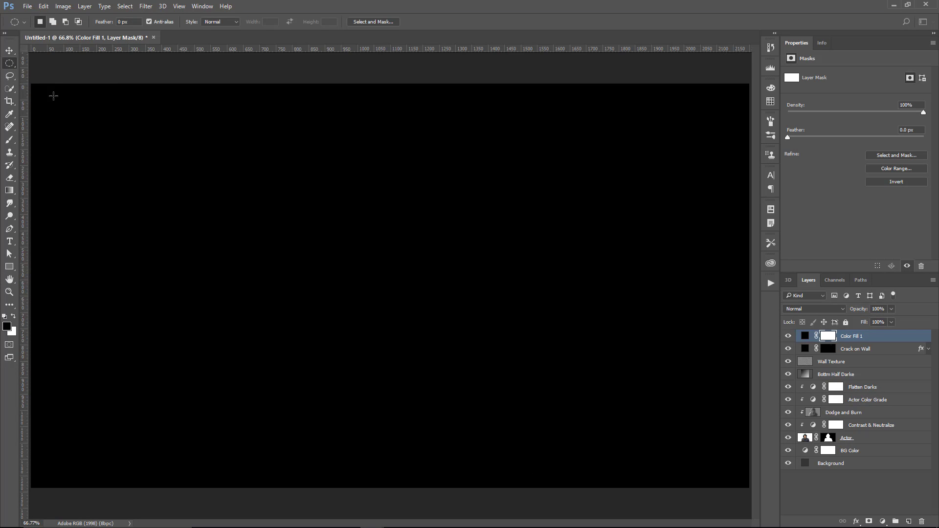
pyautogui.moveTo(30, 84); pyautogui.dragTo(748, 487)
pyautogui.click(806, 336)
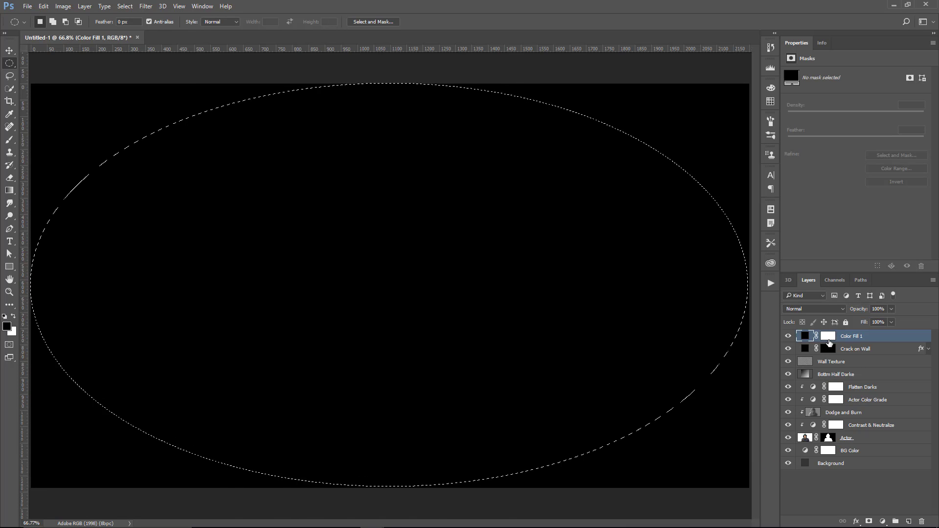
pyautogui.click(828, 337)
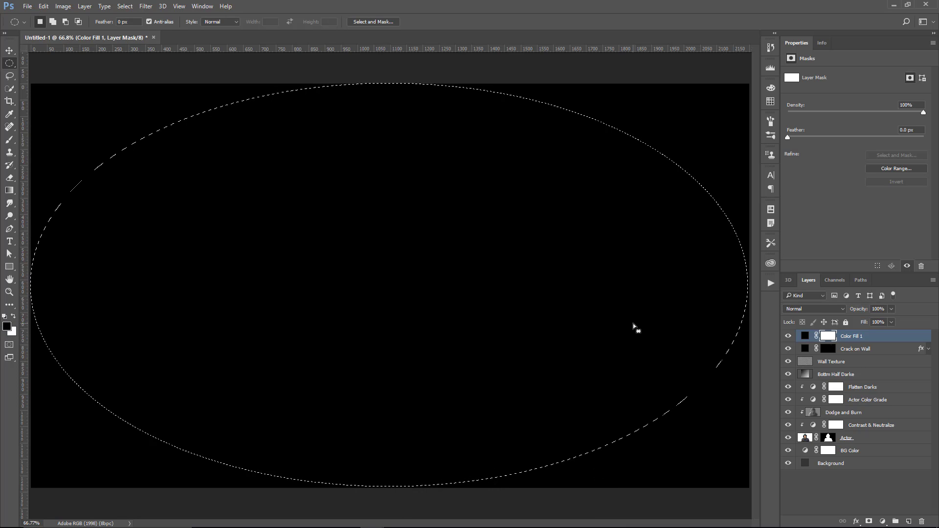
pyautogui.hotkey('alt', 'BackSpace')
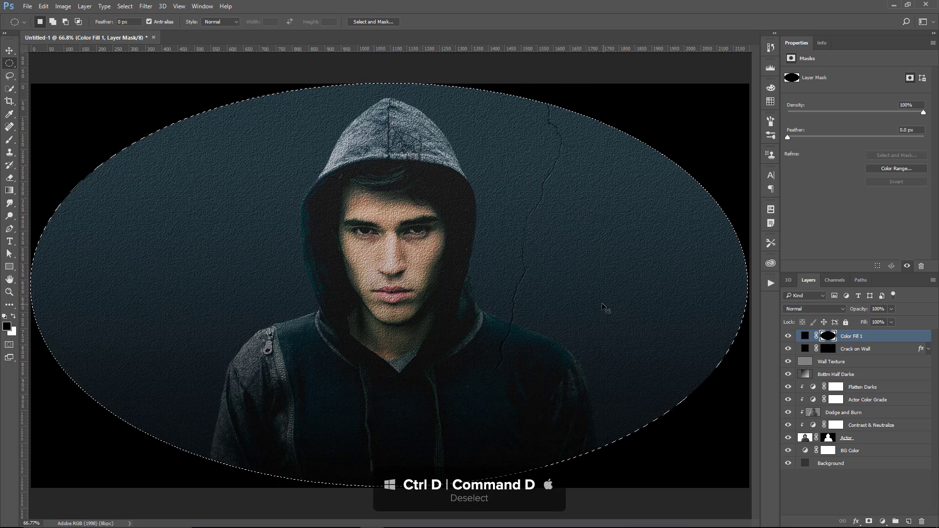
pyautogui.hotkey('ctrl', 'd')
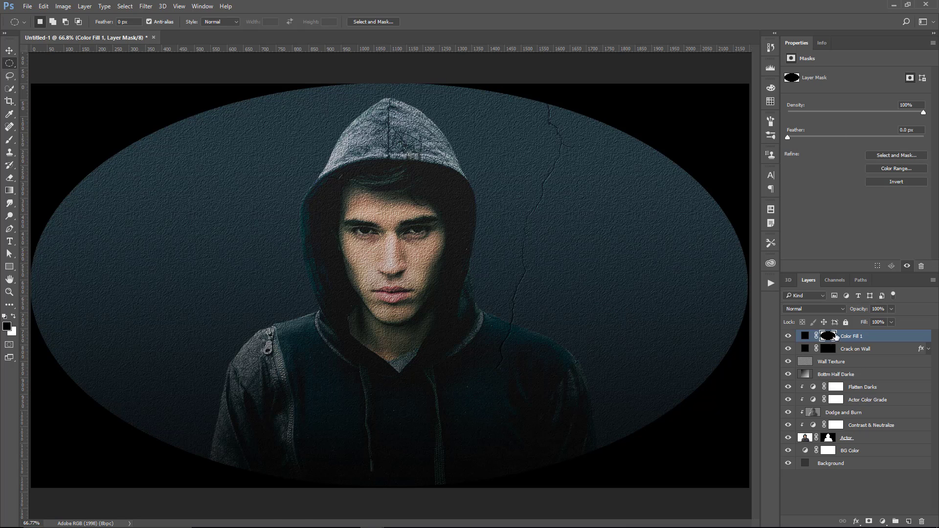
# - Turn Color Fill 1 into a soft vignette with a 148.7 px mask feather, Multiply blending and 17% opacity
pyautogui.moveTo(788, 137); pyautogui.dragTo(887, 138)
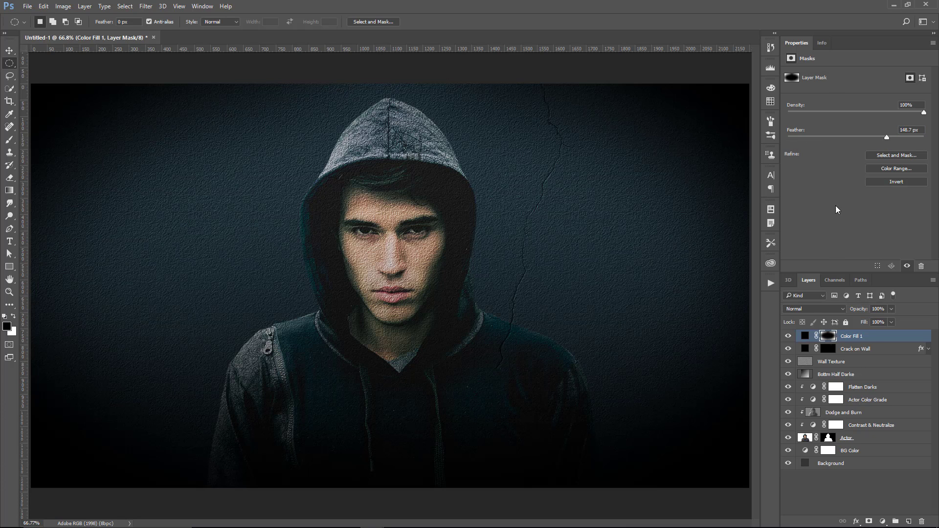
pyautogui.click(794, 310)
pyautogui.click(807, 341)
pyautogui.moveTo(862, 309); pyautogui.dragTo(821, 309)
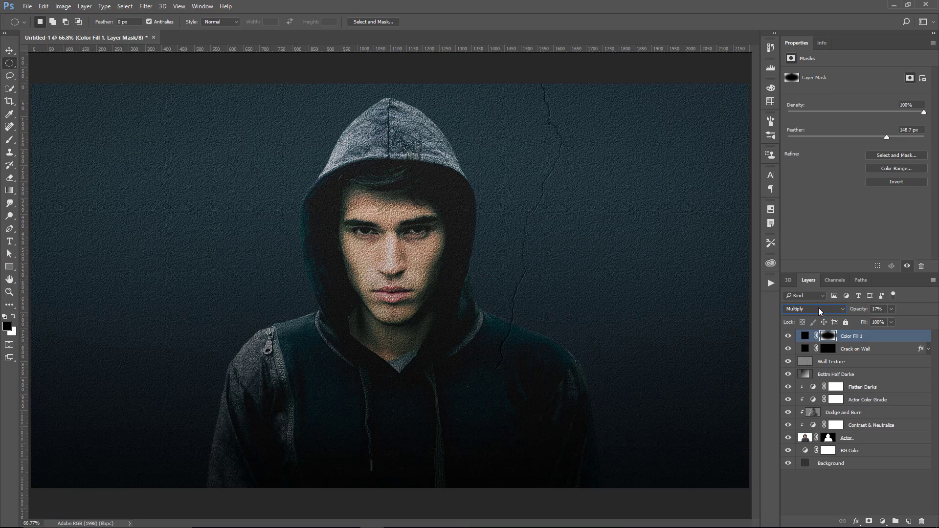
pyautogui.click(788, 337)
pyautogui.click(788, 337)
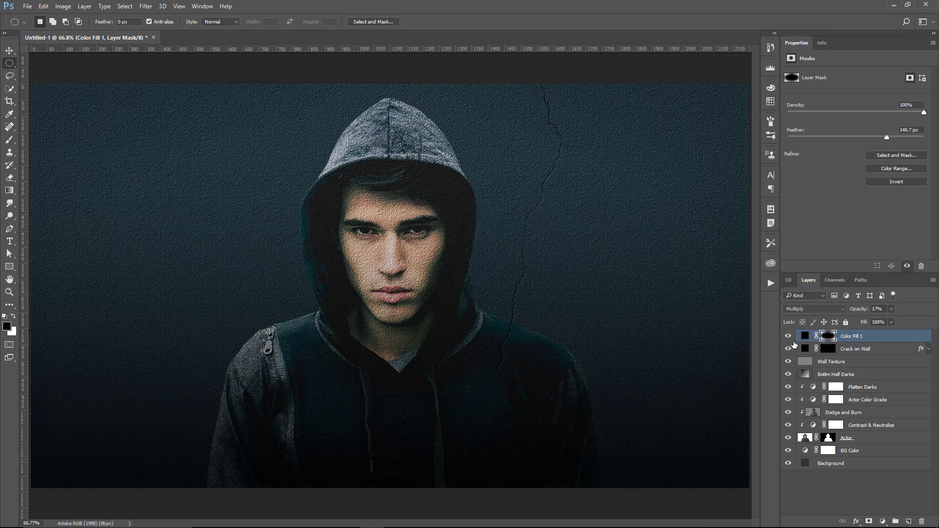
# - Group the layers from Flatten Darks through Actor and name the group Actor Group
pyautogui.click(863, 387)
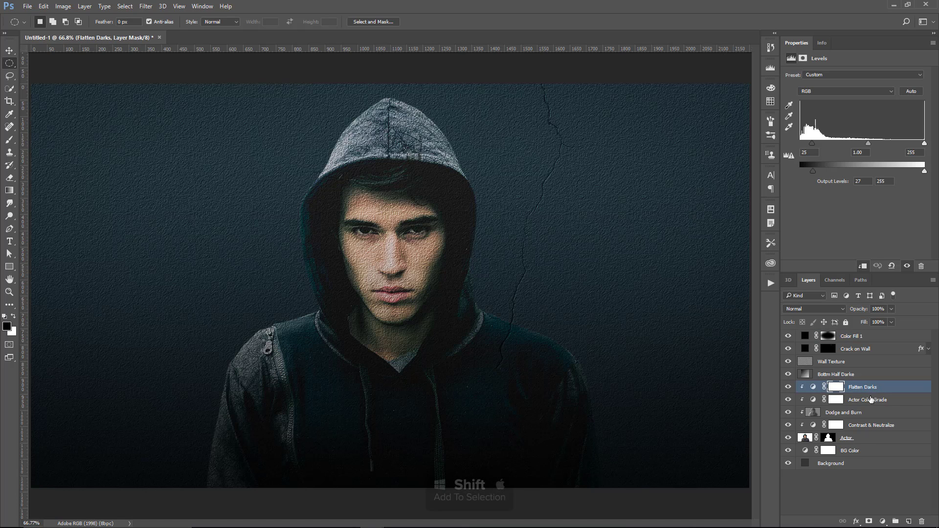
pyautogui.keyDown('shift'); pyautogui.click(874, 441); pyautogui.keyUp('shift')
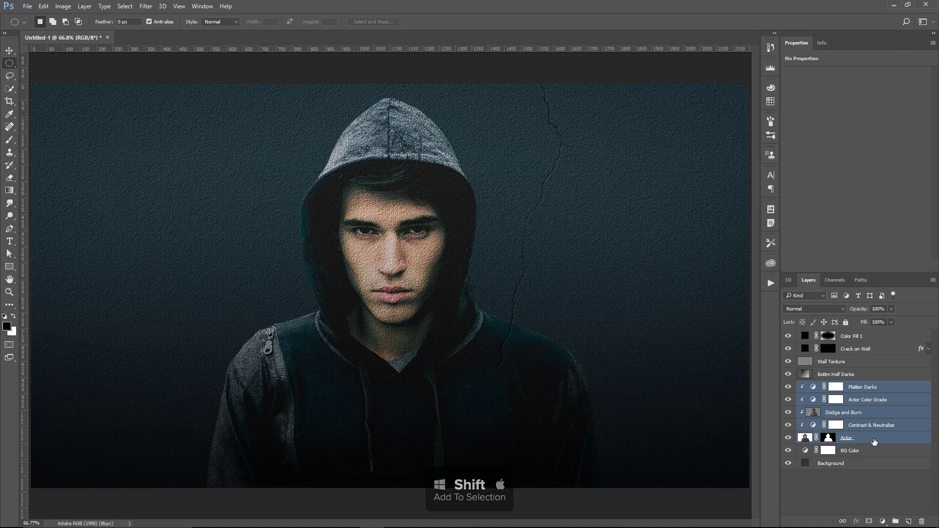
pyautogui.hotkey('ctrl', 'g')
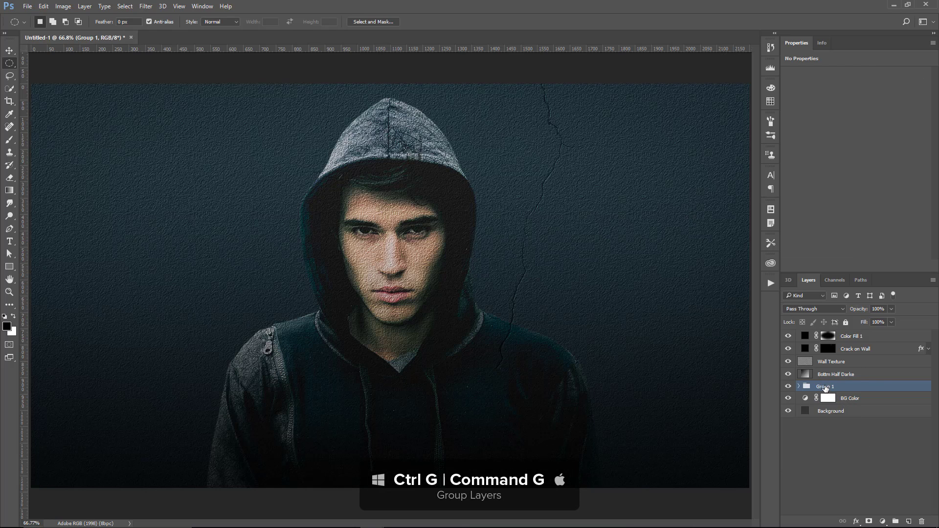
pyautogui.doubleClick(826, 387)
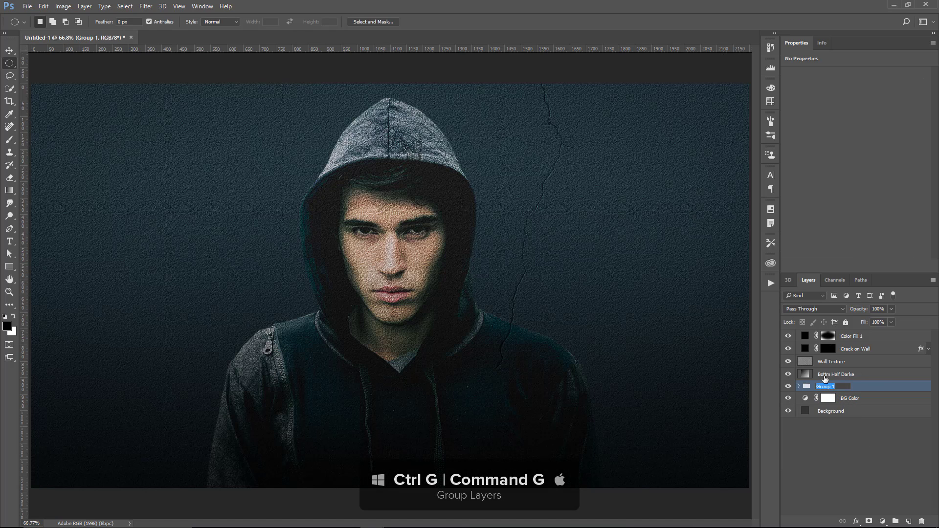
pyautogui.write('Actor')
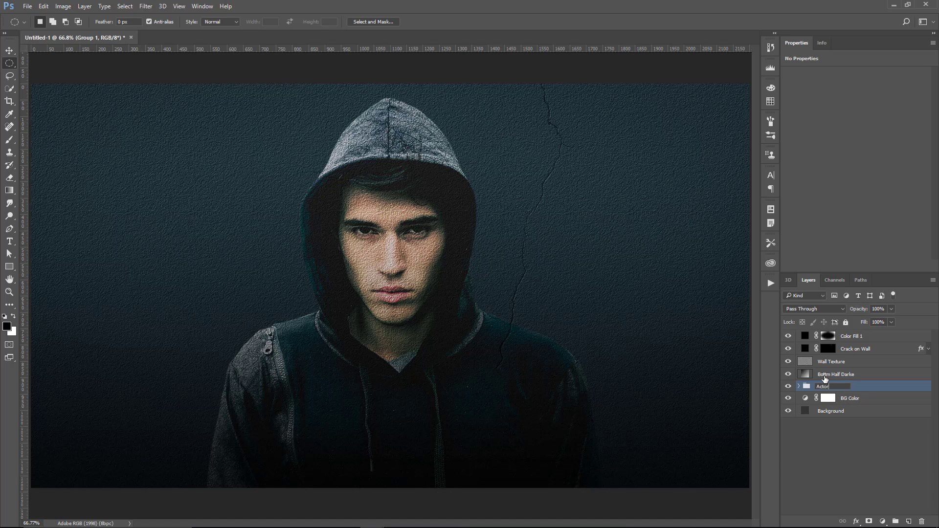
pyautogui.press('Return')
pyautogui.hotkey('ctrl', ',')
pyautogui.hotkey('ctrl', ',')
# - Group the Wall Texture layer with the half-darkening layer below it and name the group Wall Texture
pyautogui.click(861, 376)
pyautogui.keyDown('shift'); pyautogui.click(864, 363); pyautogui.keyUp('shift')
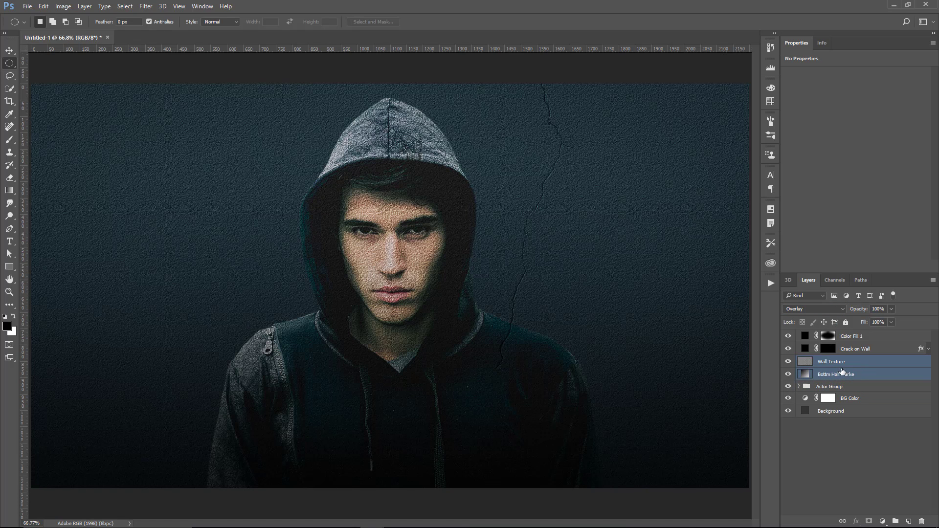
pyautogui.hotkey('ctrl', 'g')
pyautogui.doubleClick(826, 361)
pyautogui.write('Wal')
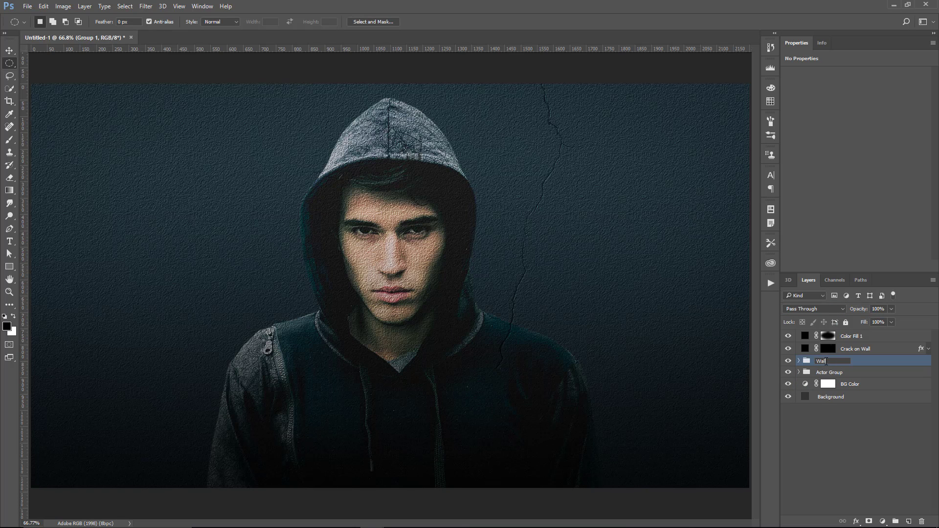
pyautogui.write('l Texture')
pyautogui.press('Return')
pyautogui.click(788, 362)
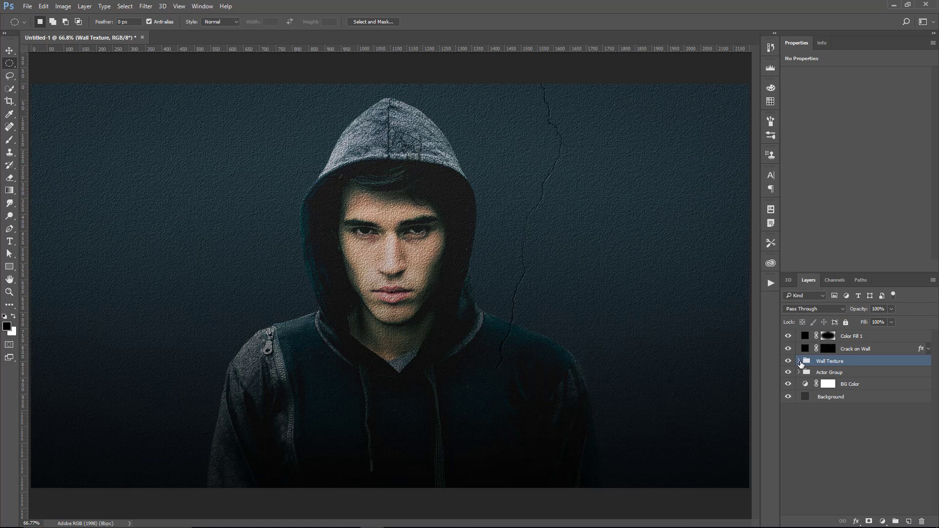
# - Move the Crack on Wall layer into the Wall Texture group and collapse the group
pyautogui.click(799, 363)
pyautogui.moveTo(807, 351); pyautogui.dragTo(813, 368)
pyautogui.click(799, 348)
pyautogui.click(788, 349)
pyautogui.click(788, 349)
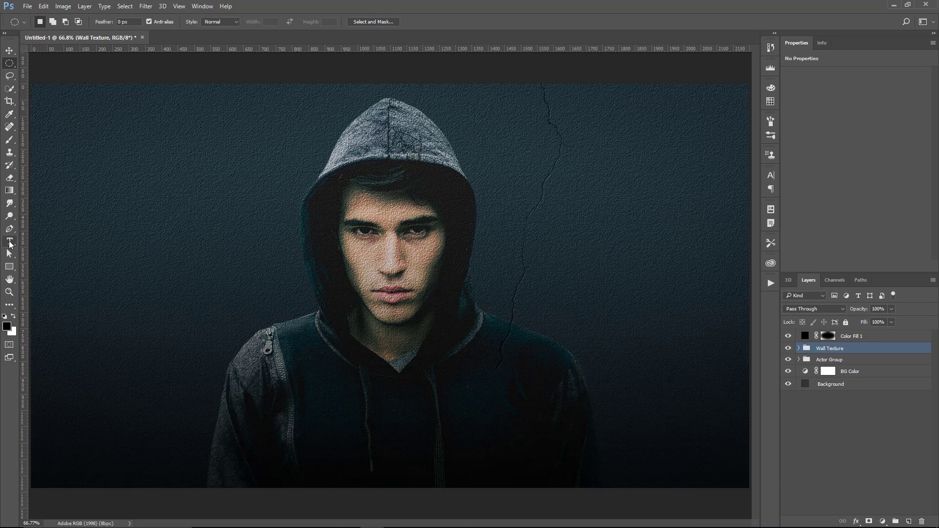
# - Add the text ROBOT low on the hoodie in 12 pt Amboy, coloured red #d12026
pyautogui.click(9, 242)
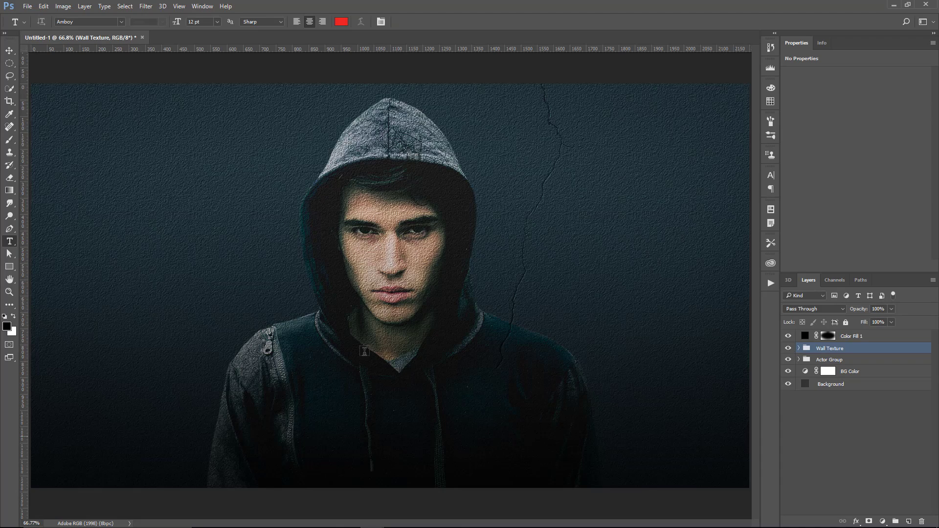
pyautogui.click(122, 22)
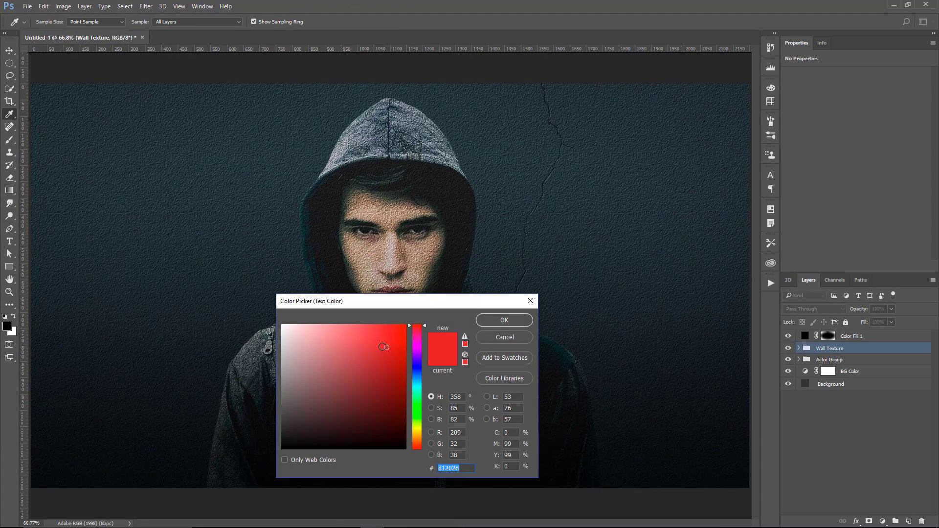
pyautogui.click(497, 319)
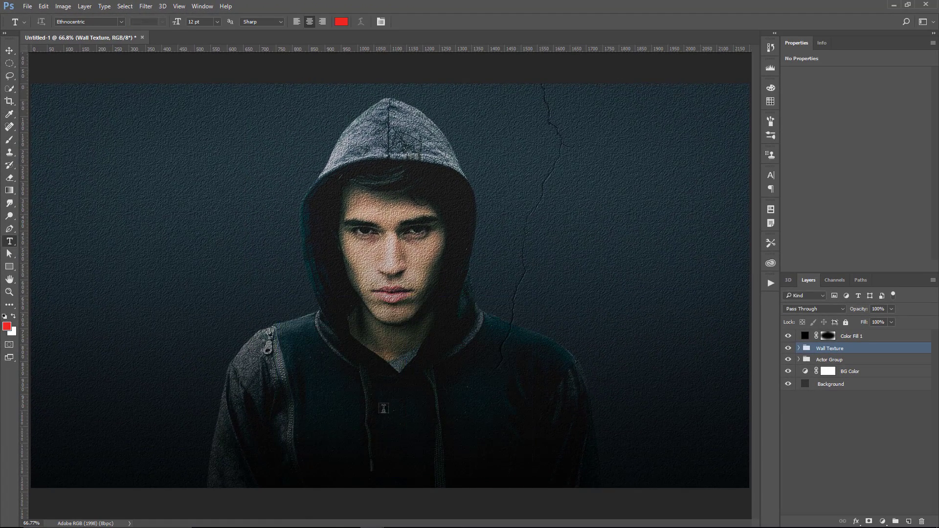
pyautogui.click(400, 449)
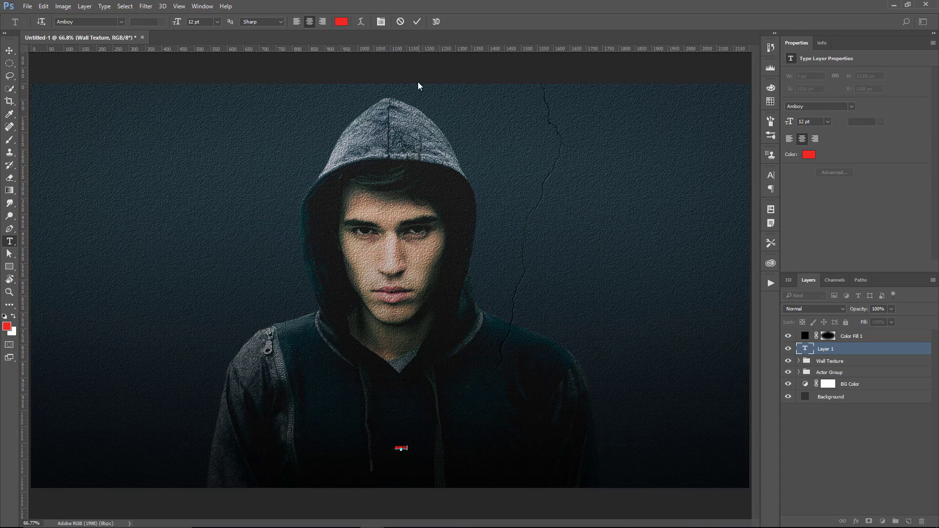
pyautogui.write('ROBOT')
pyautogui.click(417, 22)
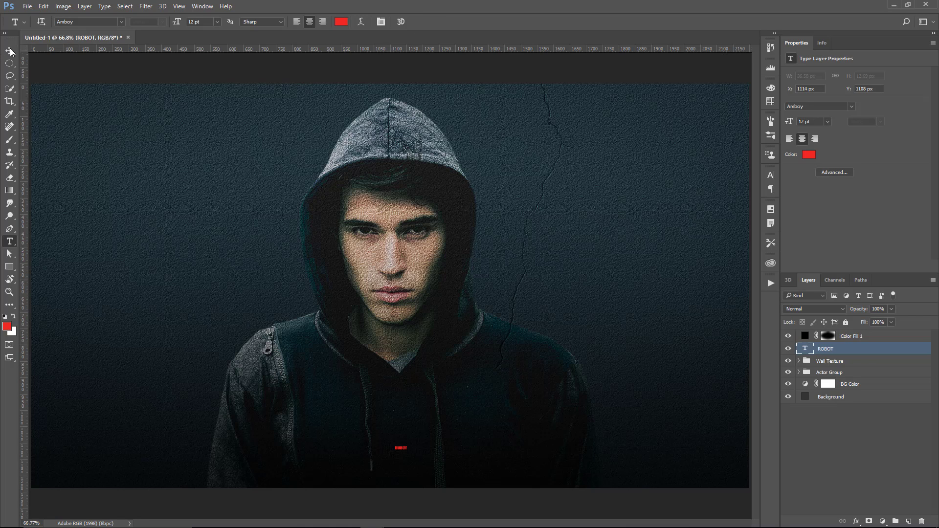
# - Scale the ROBOT text proportionally to about 2588% and position it across the man's chest
pyautogui.hotkey('ctrl', 't')
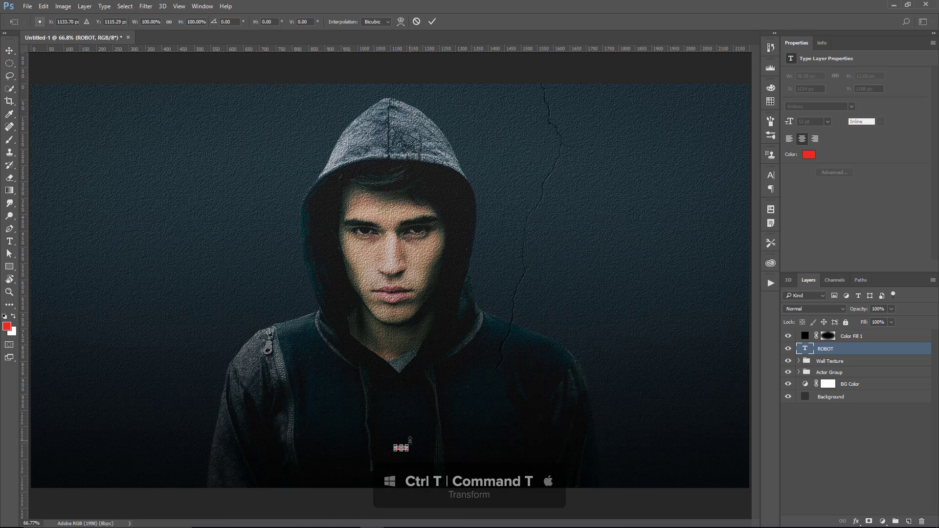
pyautogui.moveTo(410, 440); pyautogui.dragTo(558, 388)
pyautogui.moveTo(474, 467); pyautogui.dragTo(479, 441)
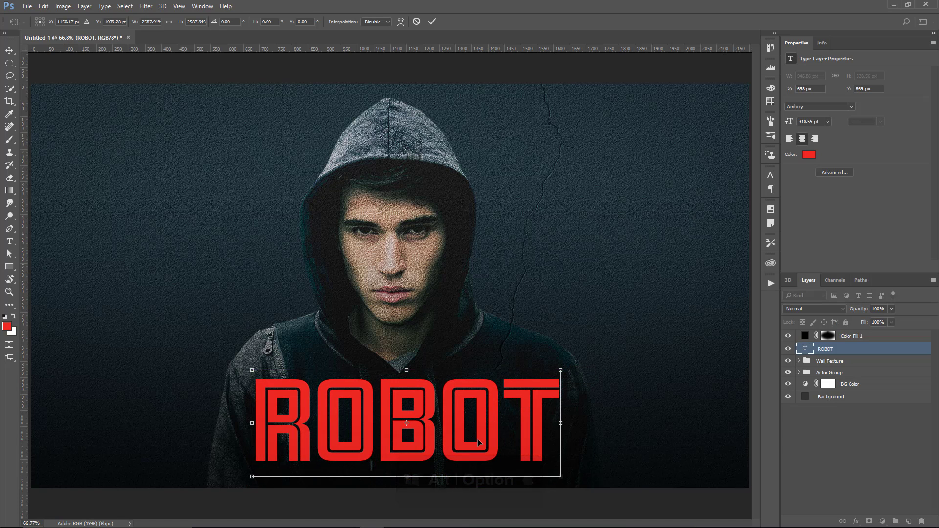
pyautogui.press('Return')
# - Center the ROBOT text horizontally and vertically on the canvas, clear the selection and move the text straight down across the man's chest
pyautogui.press('v')
pyautogui.moveTo(447, 414); pyautogui.dragTo(680, 238)
pyautogui.hotkey('ctrl', 'a')
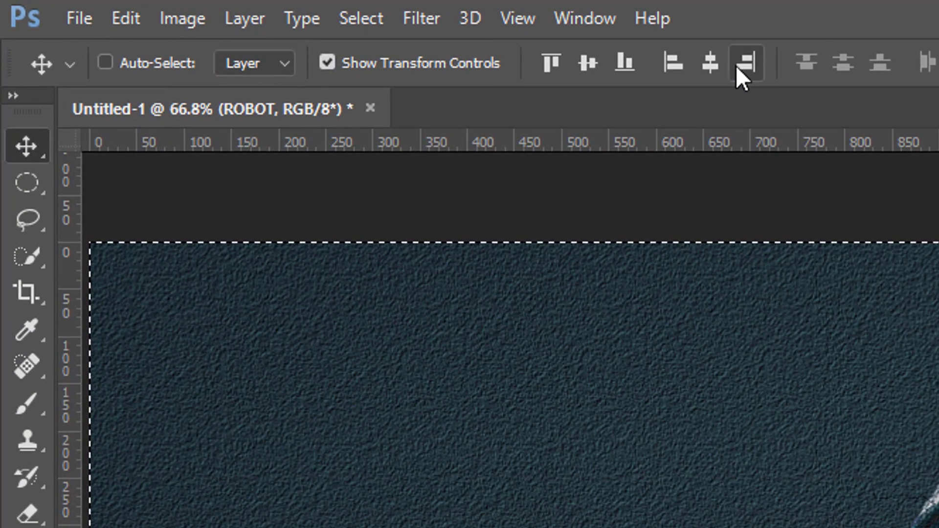
pyautogui.click(673, 59)
pyautogui.click(370, 33)
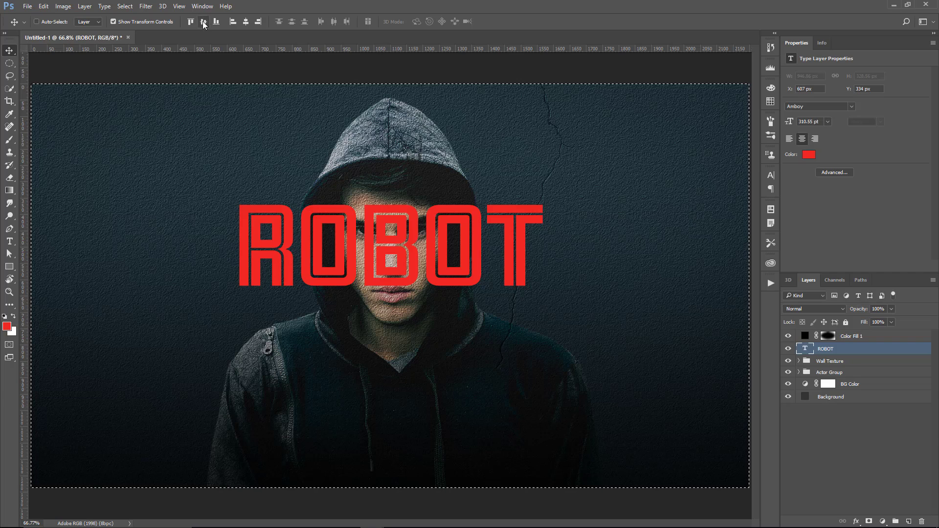
pyautogui.moveTo(347, 195); pyautogui.dragTo(347, 237)
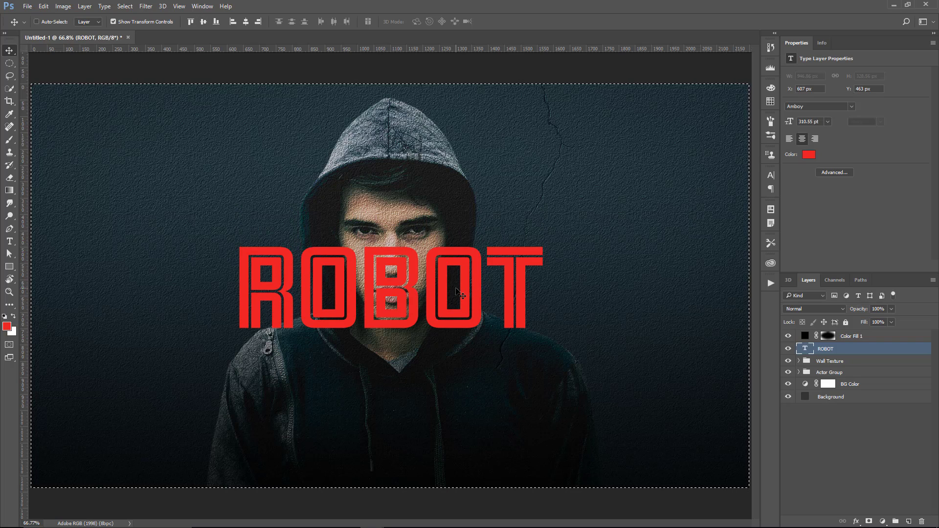
pyautogui.hotkey('ctrl', 'd')
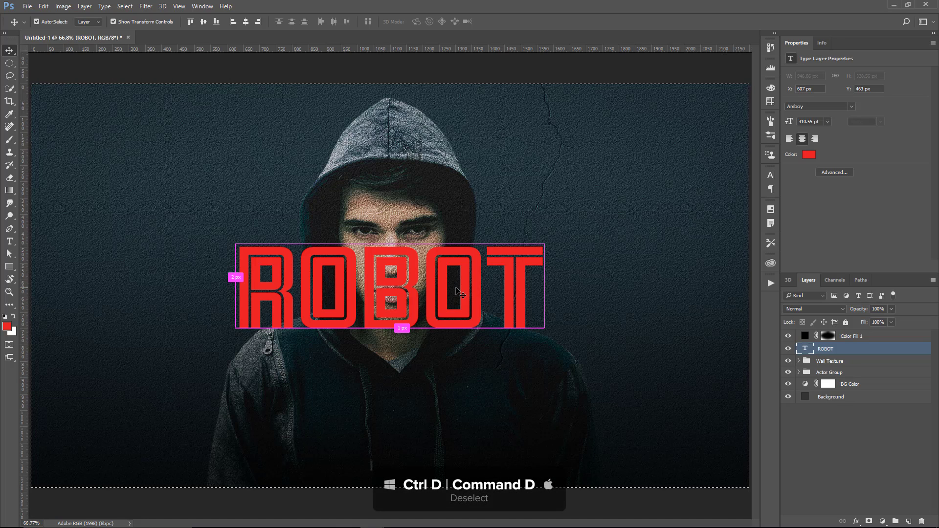
pyautogui.hotkey('ctrl', 'd')
pyautogui.moveTo(469, 261); pyautogui.dragTo(465, 381)
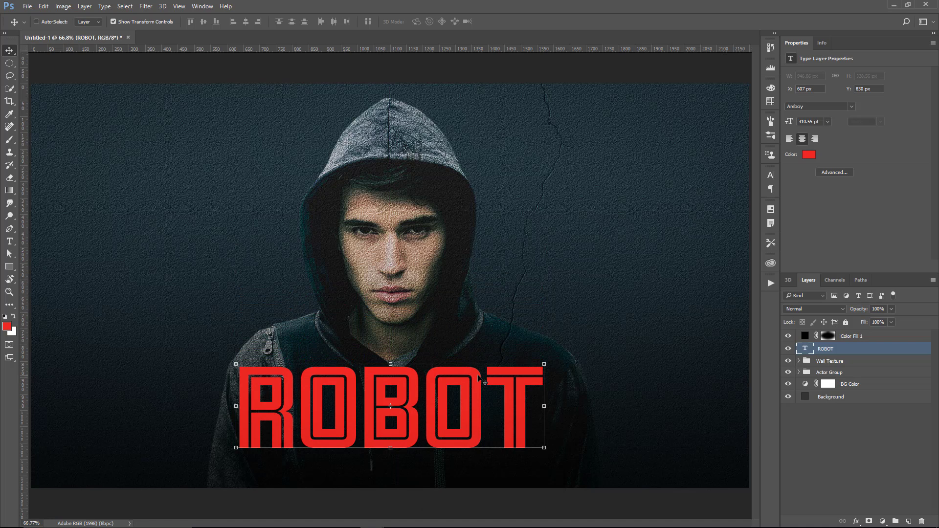
# - Add the text PHOTOSHOP TRAINING CHANNEL in 12 pt Arial Regular below the ROBOT title and colour it white
pyautogui.click(10, 242)
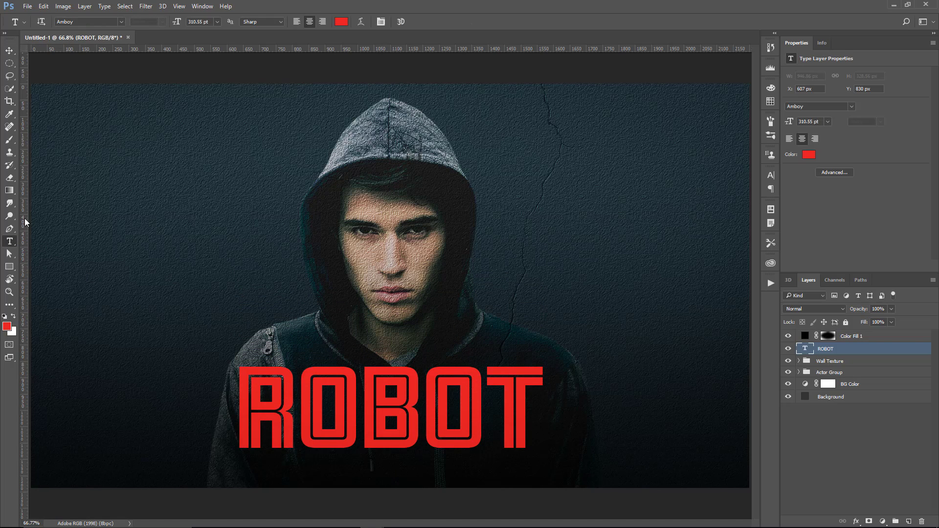
pyautogui.click(121, 22)
pyautogui.click(104, 55)
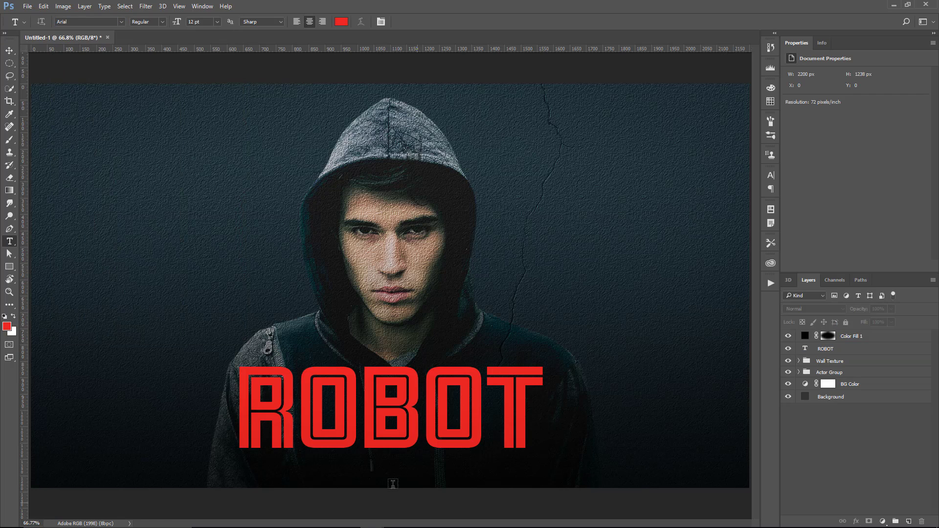
pyautogui.click(393, 470)
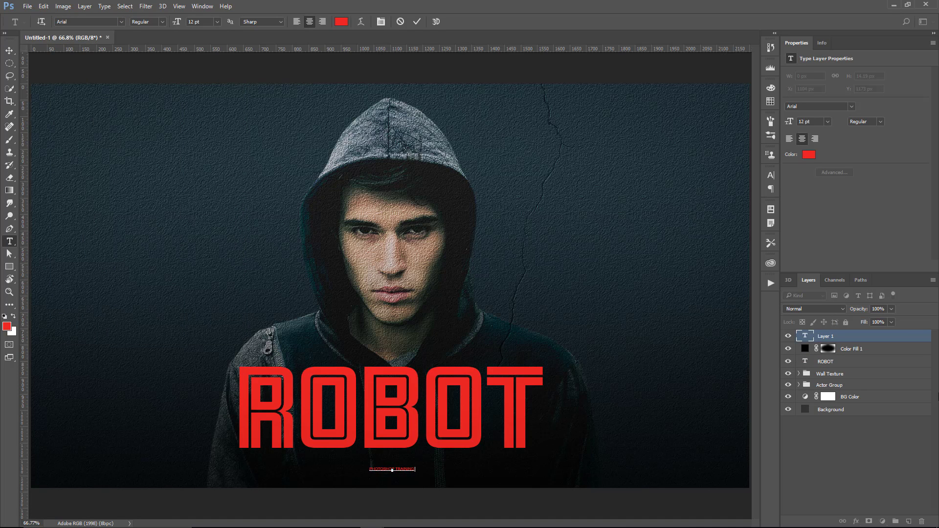
pyautogui.hotkey('ctrl', 'a')
pyautogui.click(341, 22)
pyautogui.click(288, 323)
pyautogui.click(504, 321)
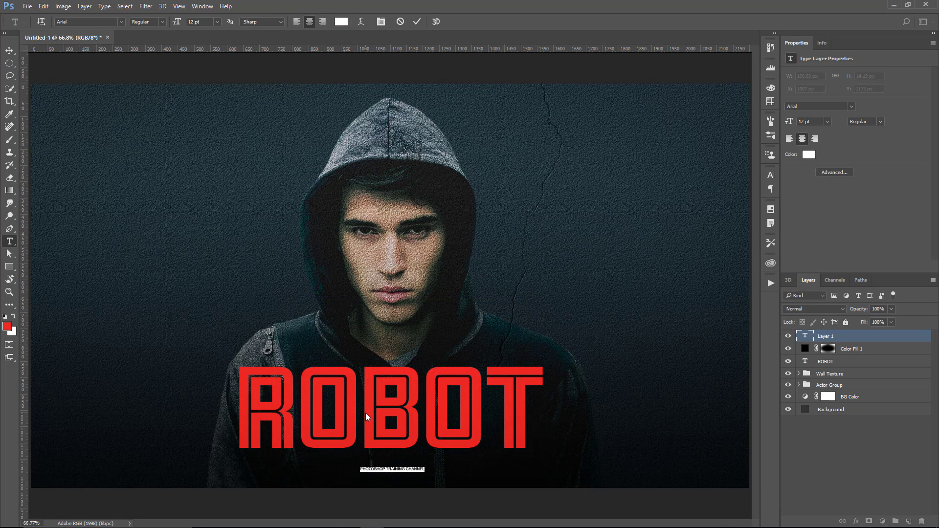
pyautogui.hotkey('ctrl', 'Return')
# - Scale the PHOTOSHOP TRAINING CHANNEL text up proportionally to about 43 pt
pyautogui.hotkey('ctrl', 't')
pyautogui.moveTo(428, 463); pyautogui.dragTo(487, 451)
pyautogui.press('Return')
# - Center the PHOTOSHOP TRAINING CHANNEL text horizontally on the canvas and clear the selection
pyautogui.hotkey('ctrl', 'a')
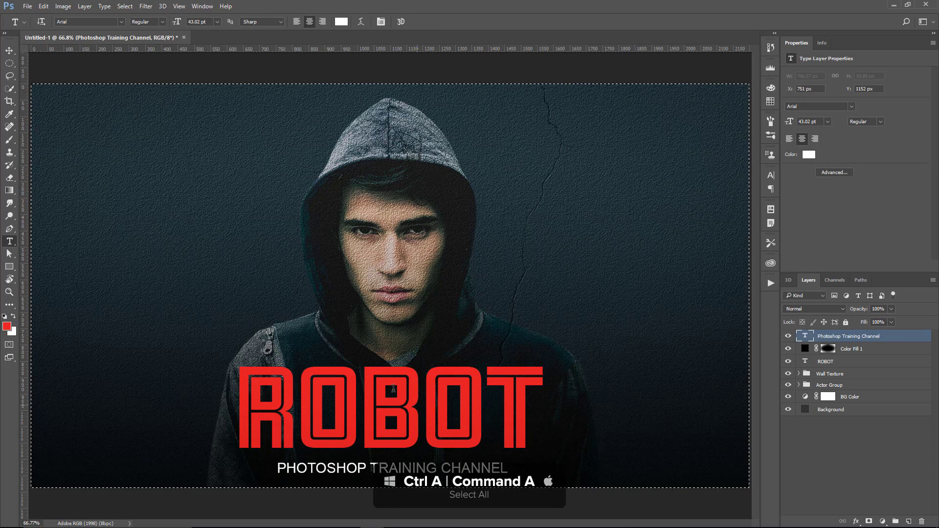
pyautogui.press('v')
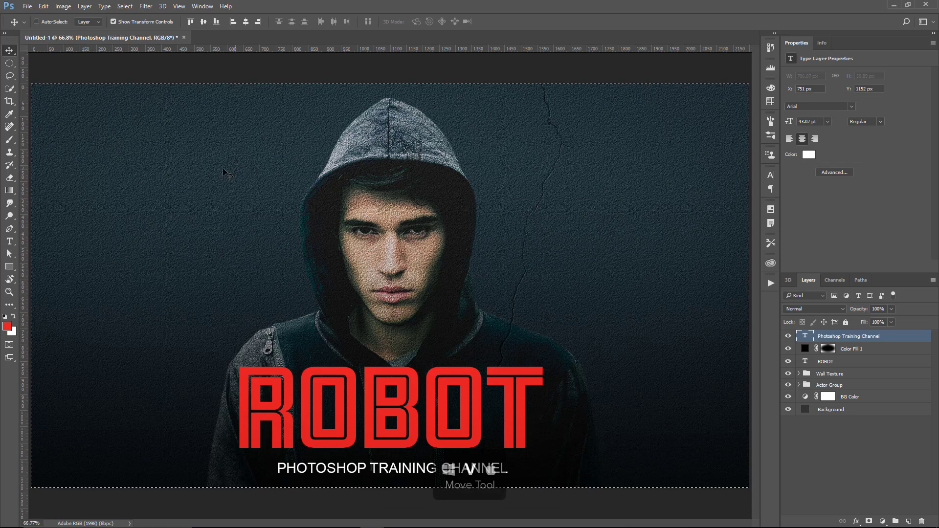
pyautogui.click(246, 22)
pyautogui.press('ctrl')
pyautogui.hotkey('ctrl', 'd')
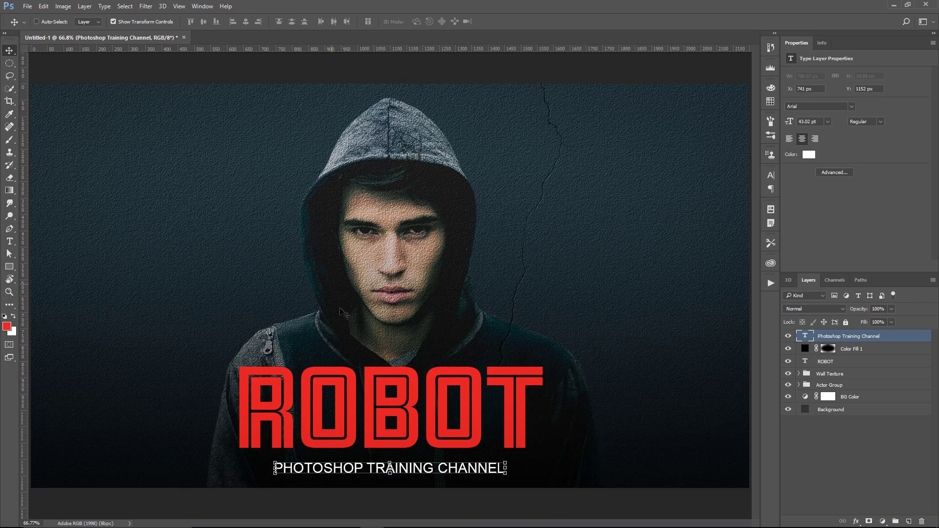
# - Duplicate the subtitle straight up above the man's hood and change the copy to read PHOTOSHOP TUTORIAL
pyautogui.press('alt')
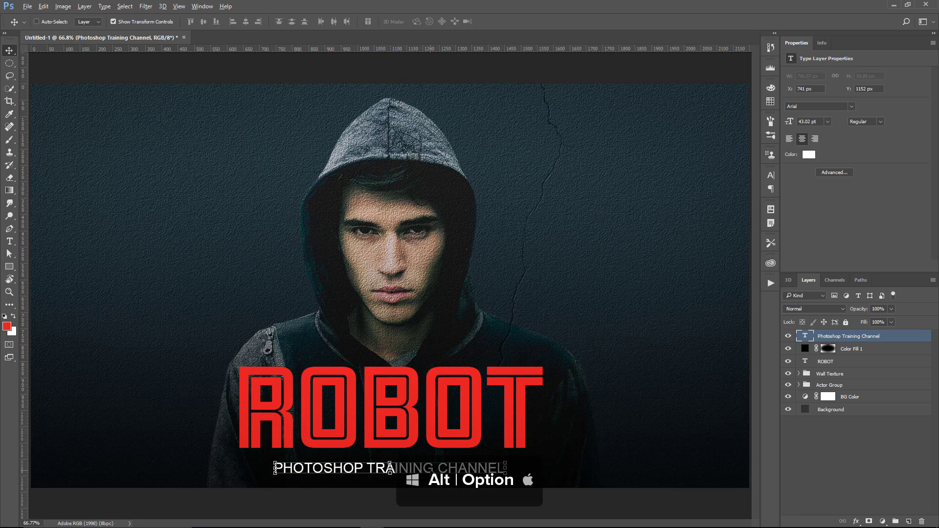
pyautogui.moveTo(442, 472); pyautogui.dragTo(442, 105)
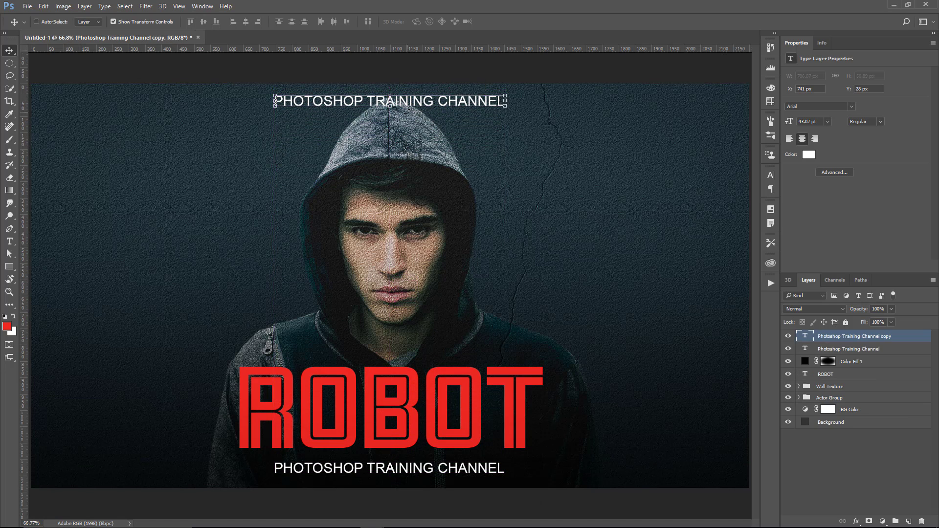
pyautogui.doubleClick(406, 105)
pyautogui.doubleClick(405, 103)
pyautogui.moveTo(366, 101); pyautogui.dragTo(656, 103)
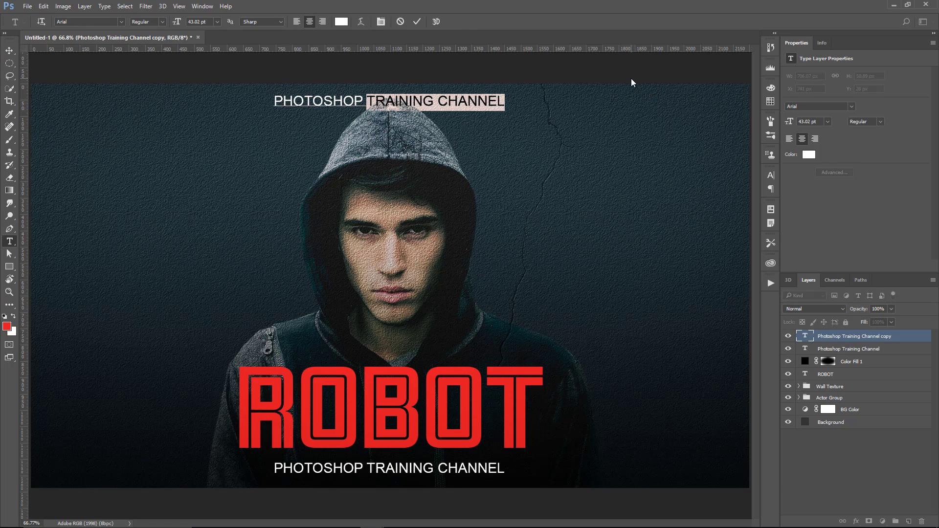
pyautogui.write('TUTORIAL')
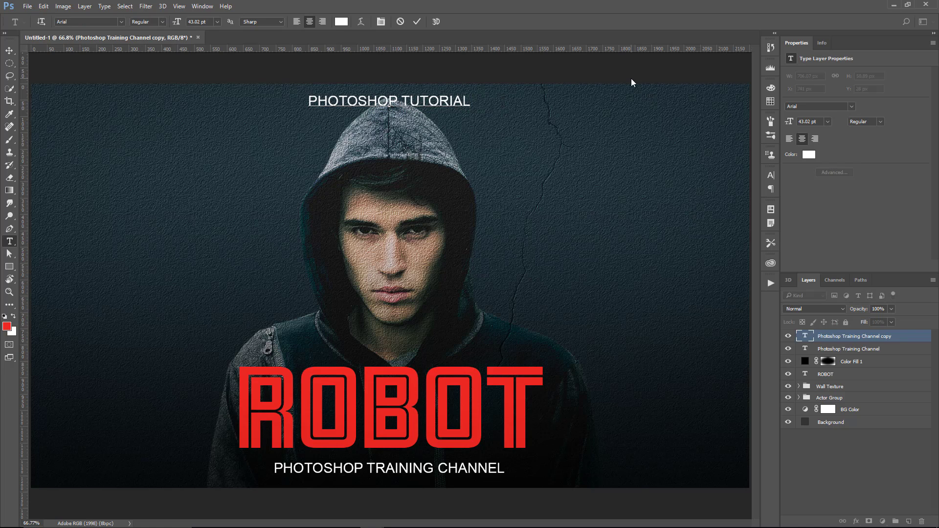
# - Set the PHOTOSHOP TUTORIAL text layer's blend mode to Soft Light
pyautogui.click(801, 310)
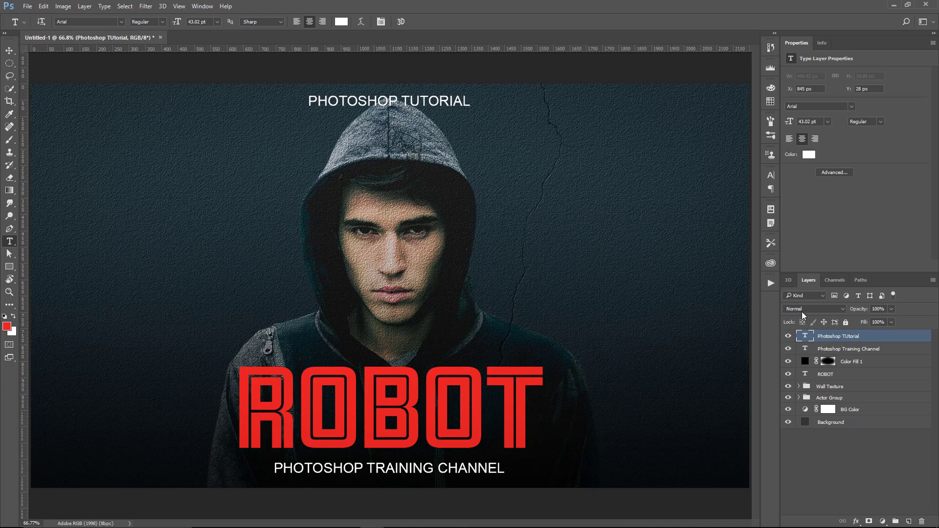
pyautogui.click(802, 309)
pyautogui.click(800, 412)
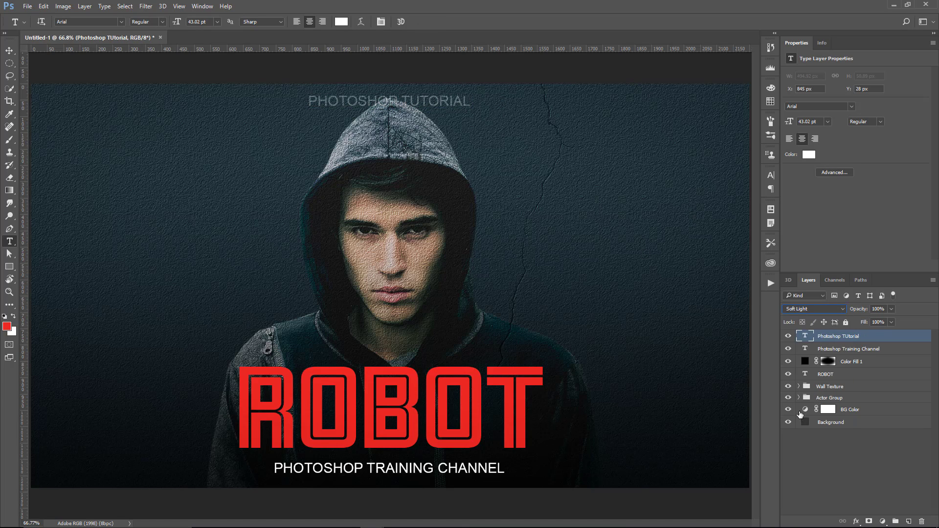
# - Move the Actor Group down 40 px so the hood clears the PHOTOSHOP TUTORIAL text, and deselect the layer
pyautogui.click(10, 52)
pyautogui.click(814, 399)
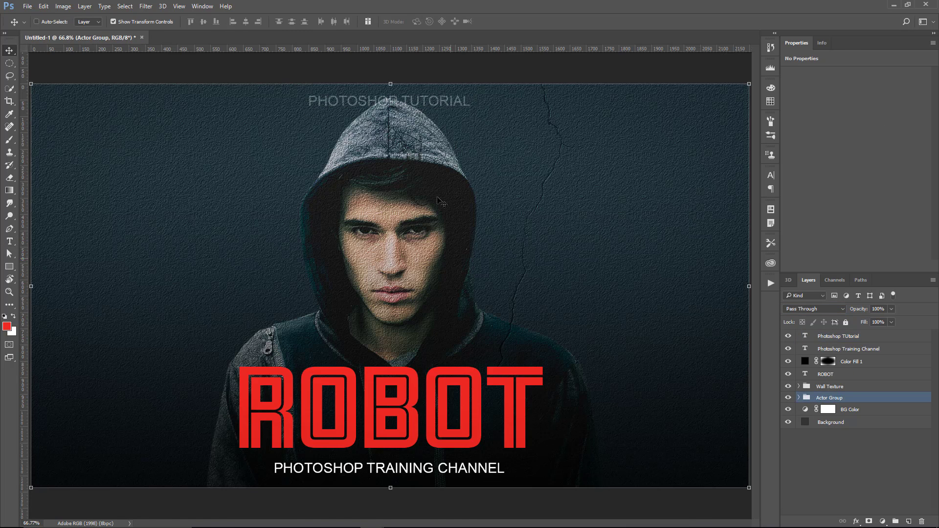
pyautogui.hotkey('shift', 'Down')
pyautogui.hotkey('shift', 'Down')
pyautogui.hotkey('shift', 'Down')
pyautogui.hotkey('shift', 'Down')
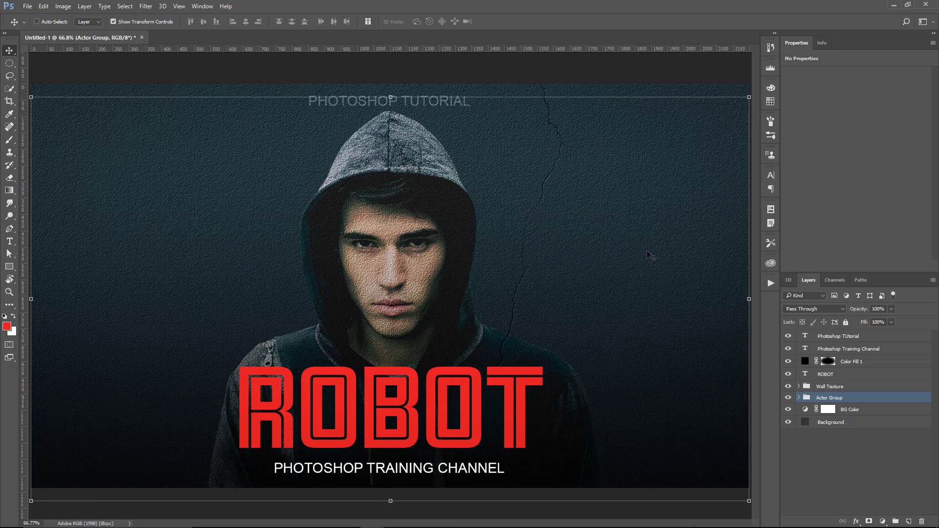
pyautogui.click(849, 462)
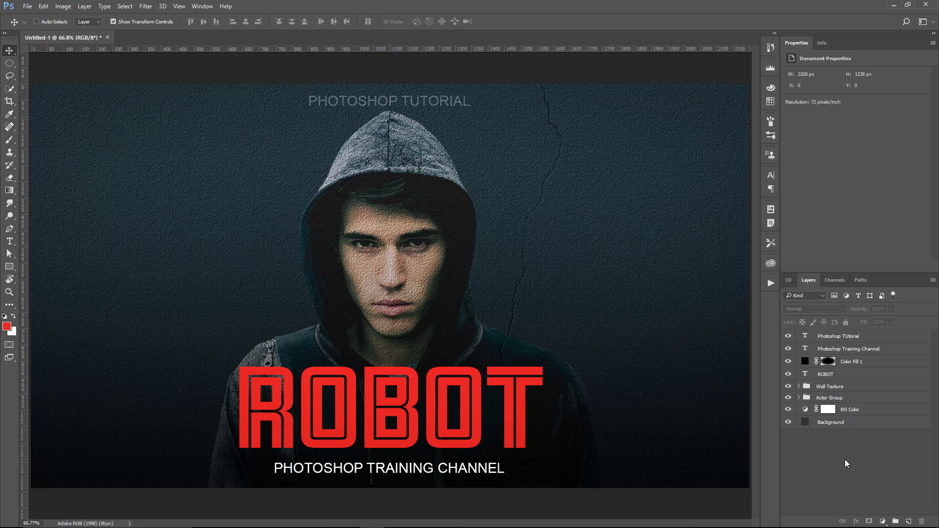
# - Darken the Contrast & Neutralize curve in the Actor Group, nudging the highlight point and setting the shadow point to input 50, output 24
pyautogui.click(799, 398)
pyautogui.click(822, 448)
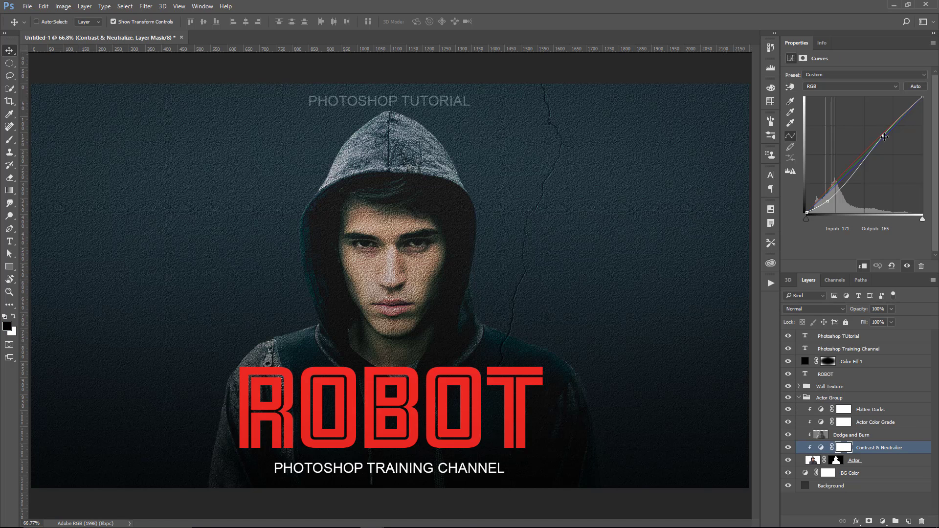
pyautogui.moveTo(885, 137); pyautogui.dragTo(888, 137)
pyautogui.moveTo(828, 201); pyautogui.dragTo(829, 201)
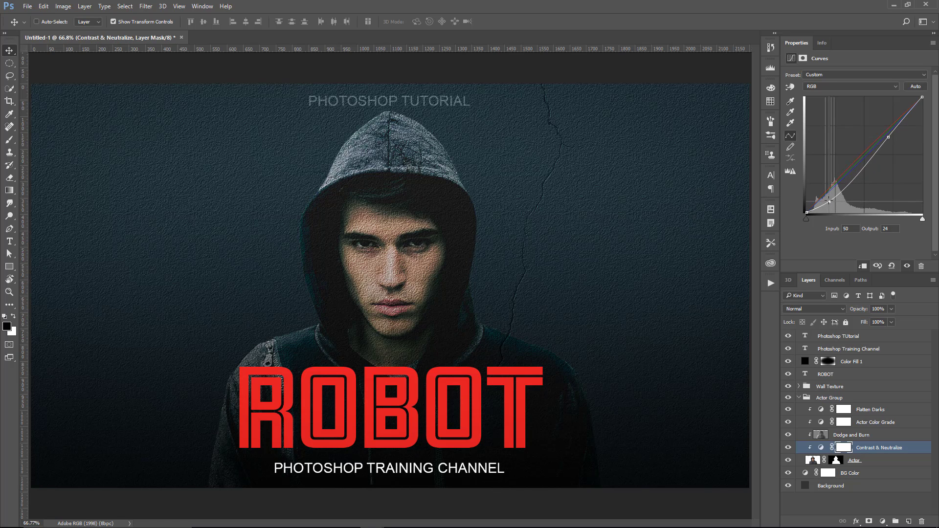
# - Adjust the Neutrals of the Actor Color Grade layer to Cyan +10, Magenta -10, Yellow -11 and Black +3
pyautogui.click(824, 423)
pyautogui.moveTo(856, 162); pyautogui.dragTo(849, 135)
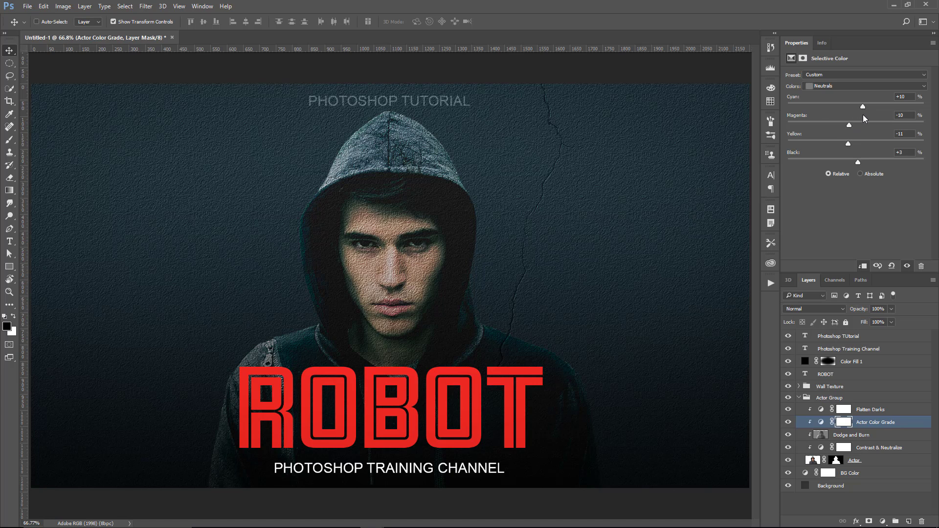
pyautogui.press('\\')
# - Toggle the Dodge and Burn layer's visibility to compare the actor with and without its effect
pyautogui.click(827, 437)
pyautogui.click(788, 436)
pyautogui.click(788, 436)
pyautogui.click(789, 435)
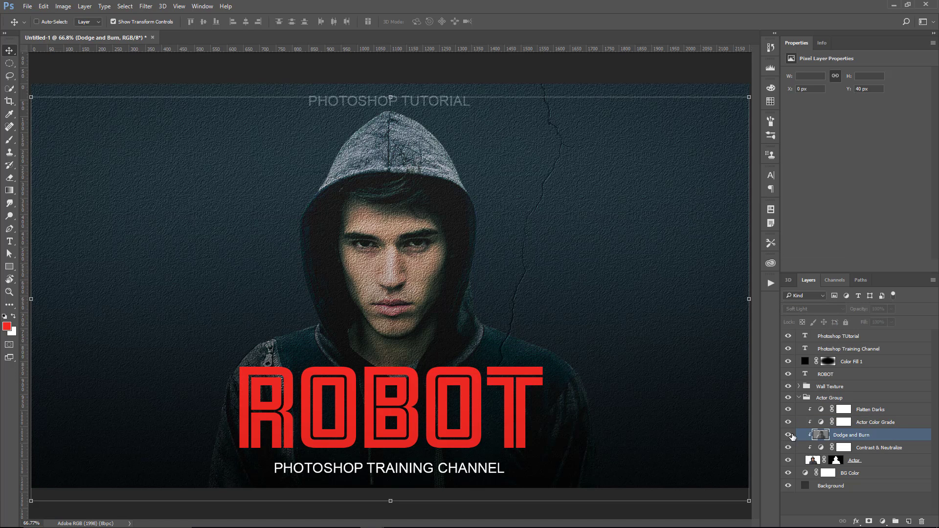